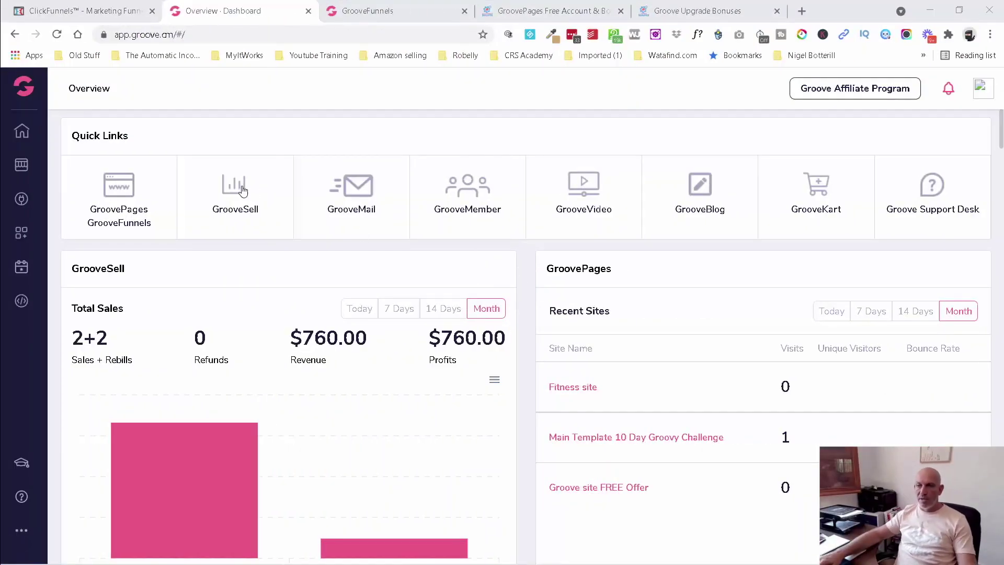
- Go from GrooveSell to GrooveMember's memberships list and show the actions for FB Traffic Loophole
{"action": "left_click", "coordinate": [243, 191]}
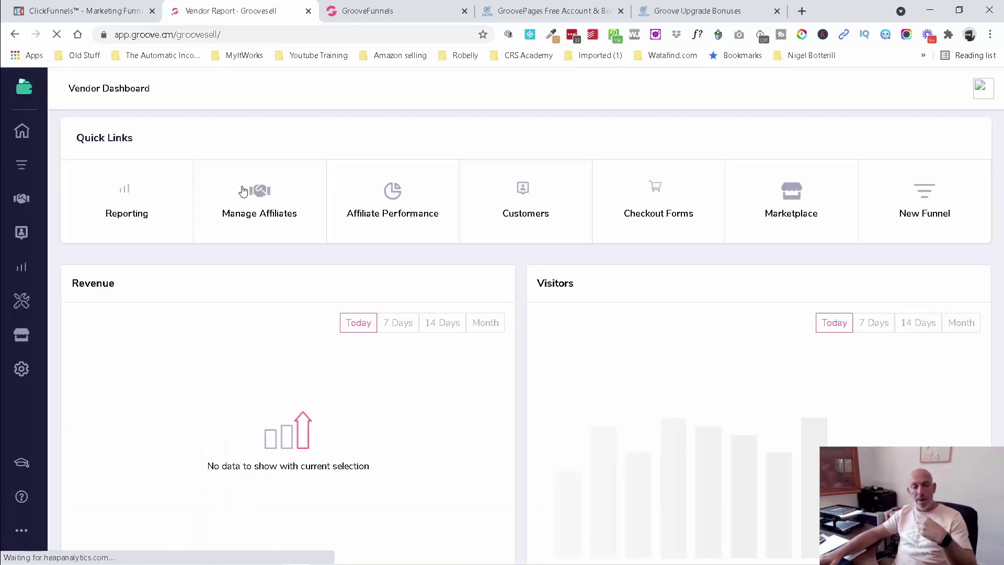
{"action": "left_click", "coordinate": [386, 15]}
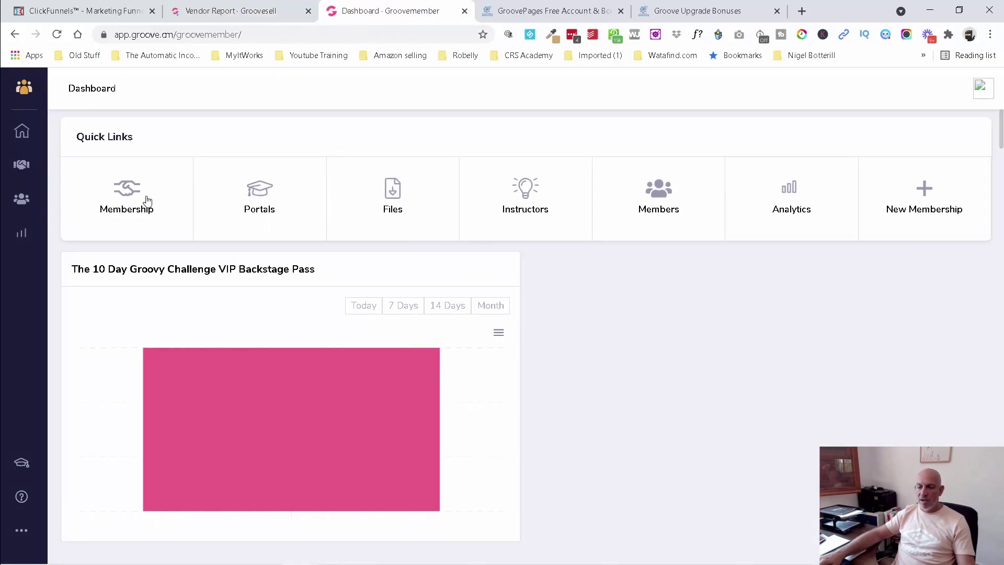
{"action": "left_click", "coordinate": [146, 200]}
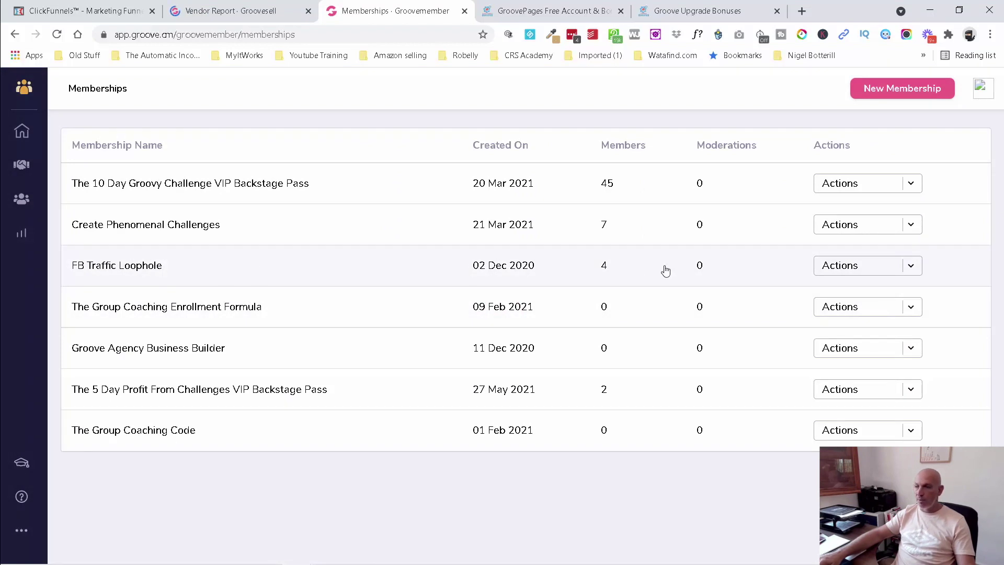
{"action": "left_click", "coordinate": [910, 266]}
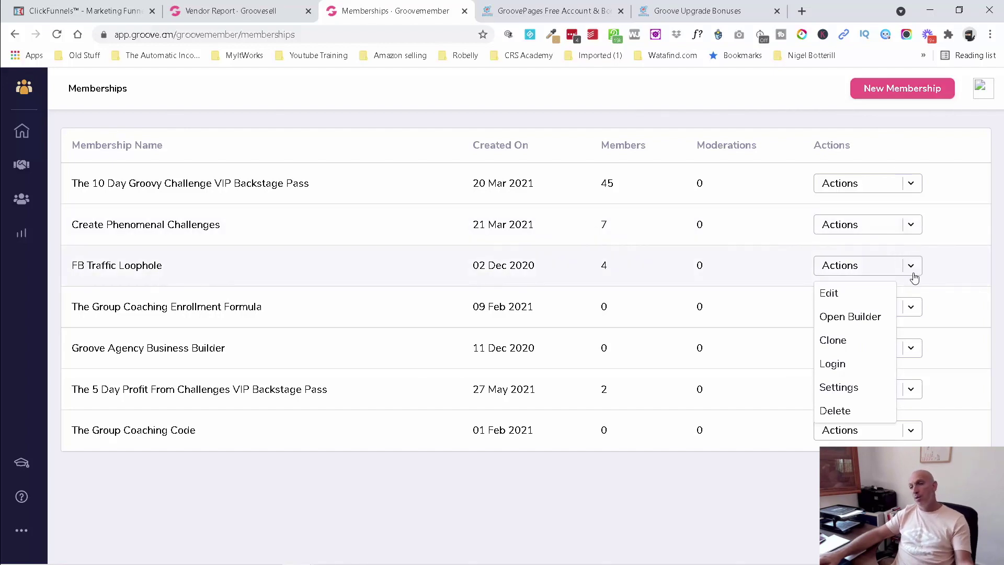
- Edit FB Traffic Loophole, keeping basic info, instructor and design settings unchanged, and advance to Builder
{"action": "left_click", "coordinate": [850, 296]}
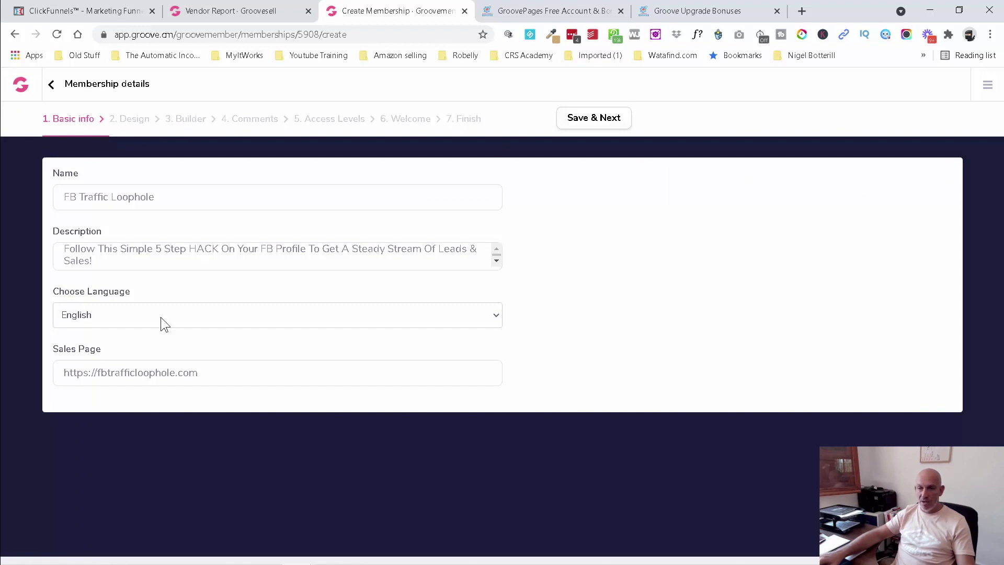
{"action": "left_click", "coordinate": [591, 119]}
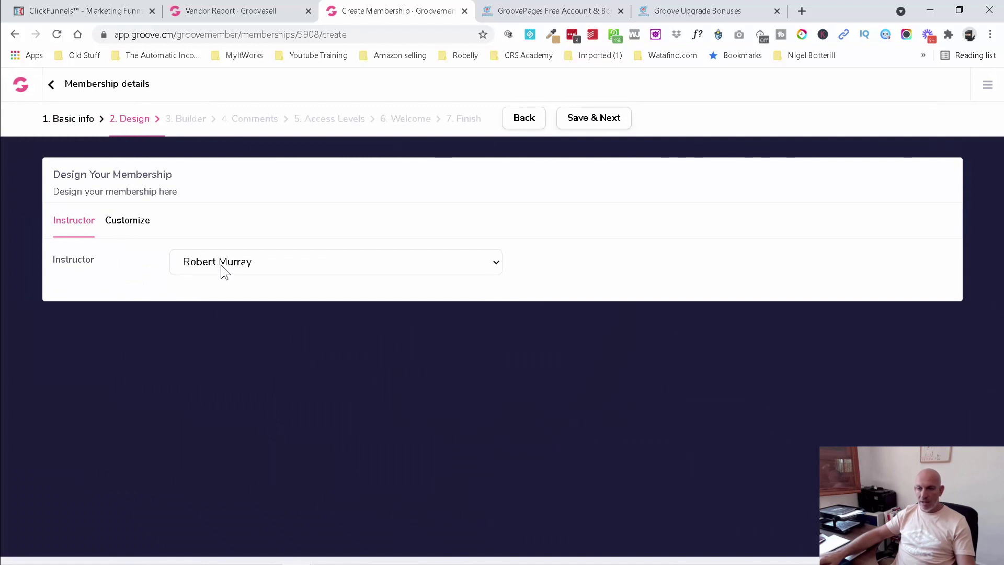
{"action": "left_click", "coordinate": [224, 264]}
{"action": "left_click", "coordinate": [136, 266]}
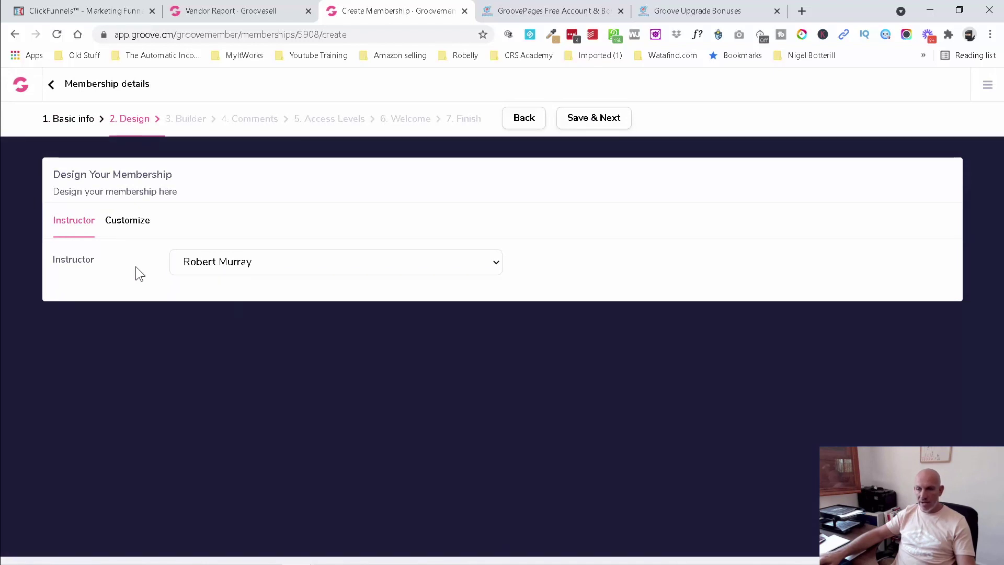
{"action": "left_click", "coordinate": [131, 222]}
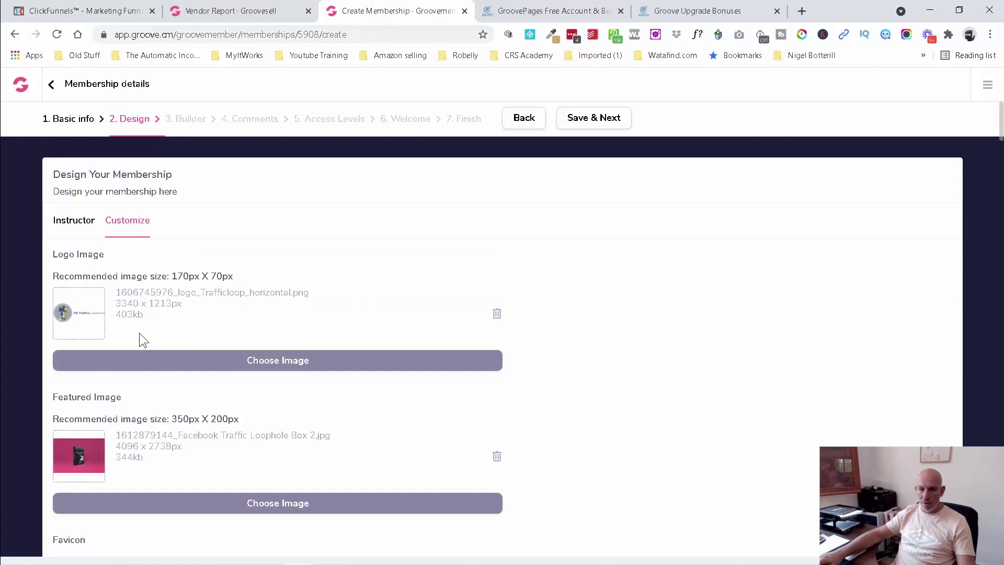
{"action": "scroll", "coordinate": [141, 345], "scroll_direction": "down", "scroll_amount": 4}
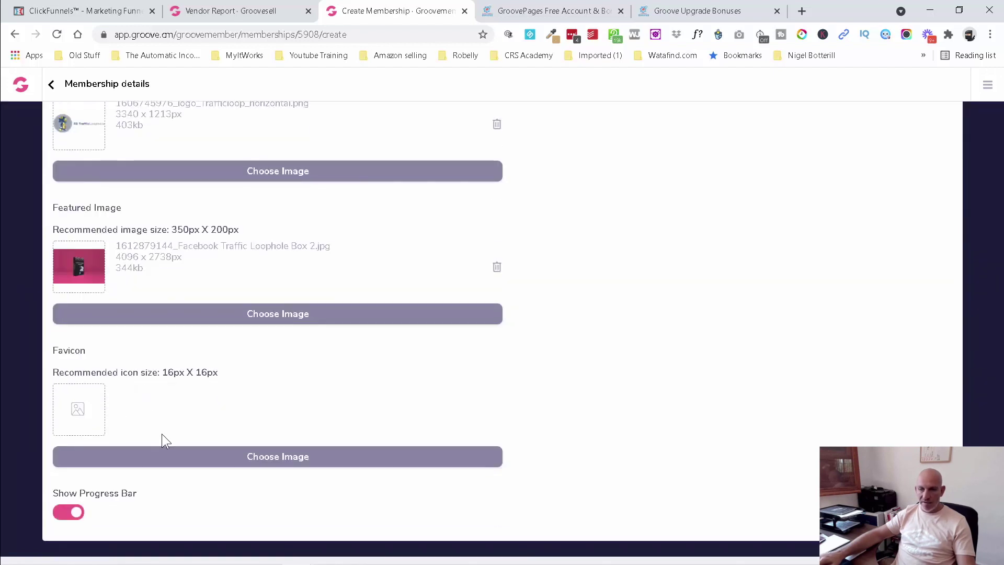
{"action": "scroll", "coordinate": [469, 442], "scroll_direction": "up", "scroll_amount": 5}
{"action": "left_click", "coordinate": [592, 119]}
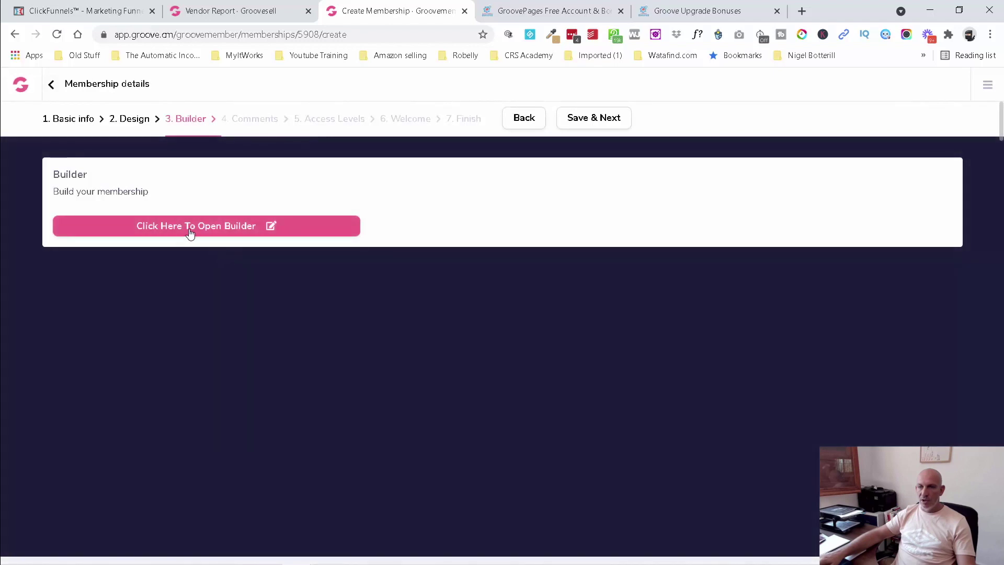
- Open the FB Traffic Loophole membership builder and expand Lessons #1, #2 and #3 to review them
{"action": "left_click", "coordinate": [183, 228]}
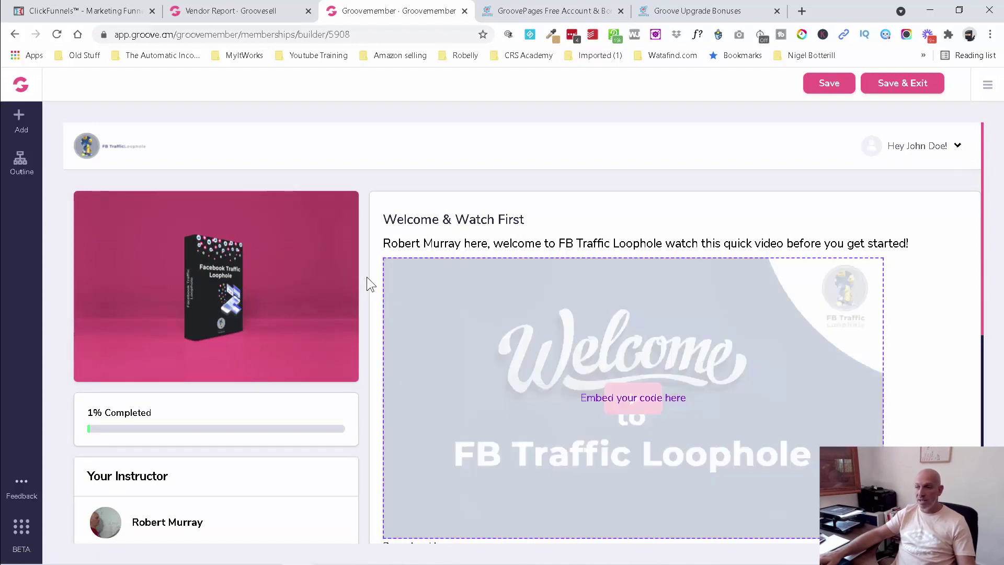
{"action": "scroll", "coordinate": [367, 280], "scroll_direction": "down", "scroll_amount": 7}
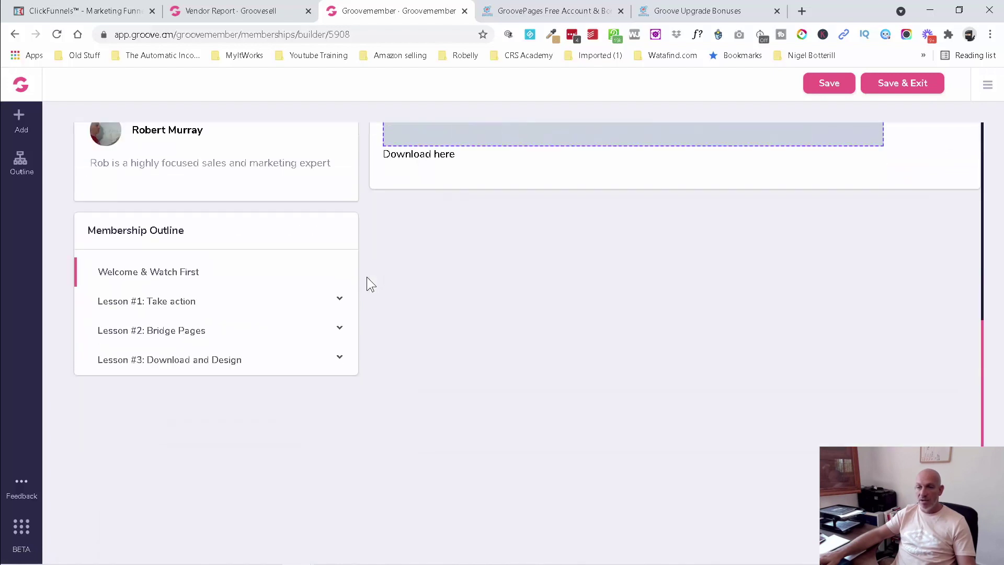
{"action": "left_click", "coordinate": [340, 302]}
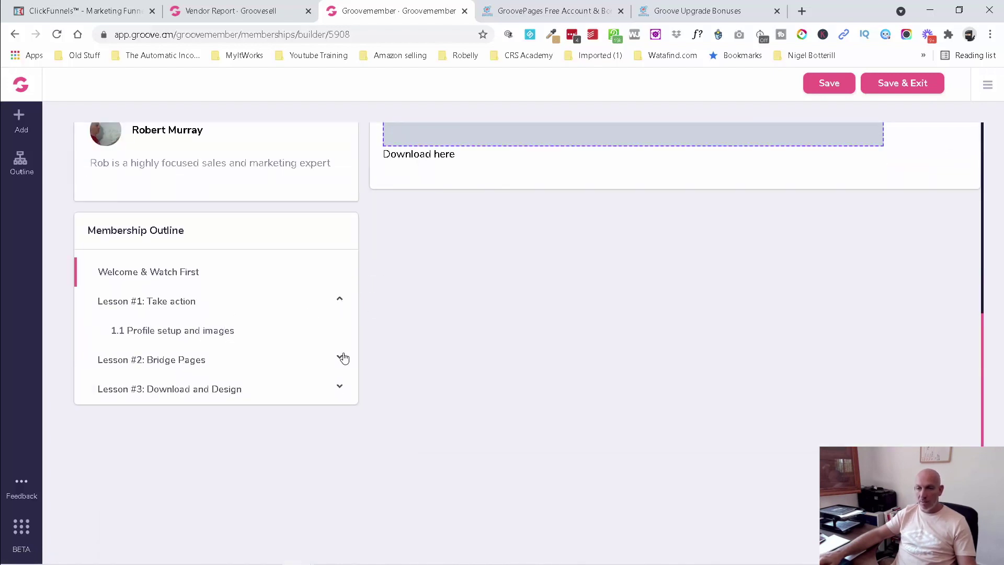
{"action": "left_click", "coordinate": [341, 357]}
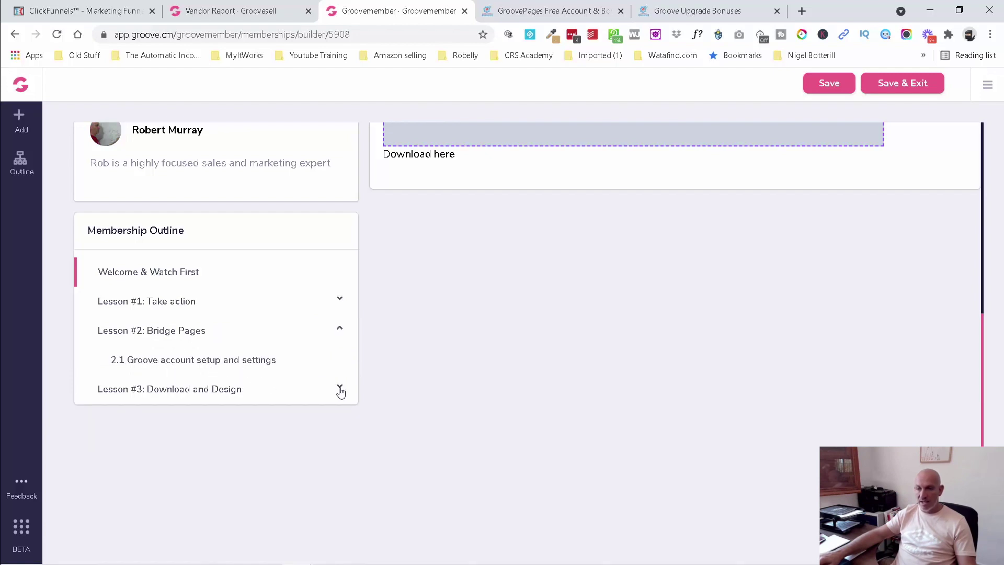
{"action": "left_click", "coordinate": [340, 389]}
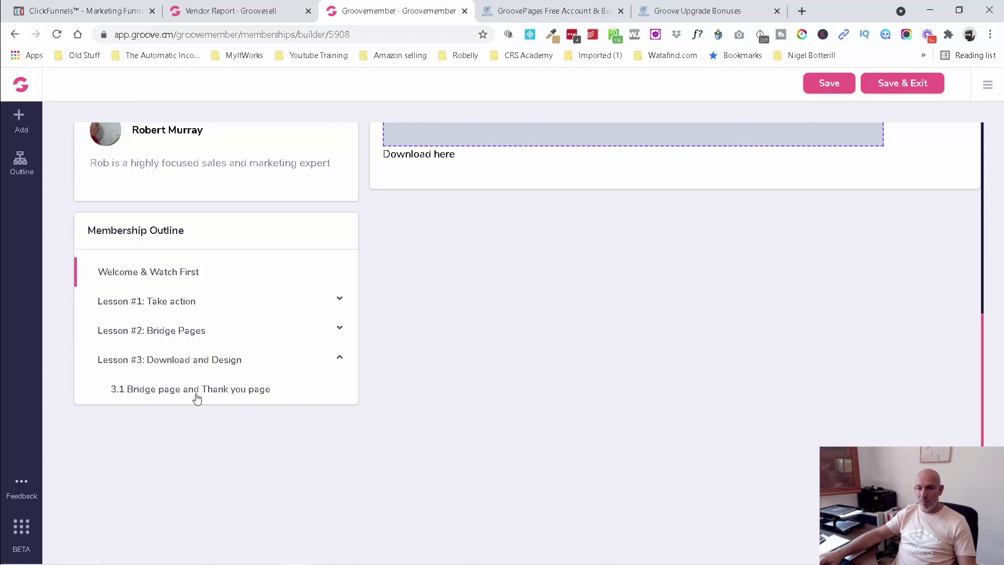
{"action": "scroll", "coordinate": [388, 387], "scroll_direction": "up", "scroll_amount": 10}
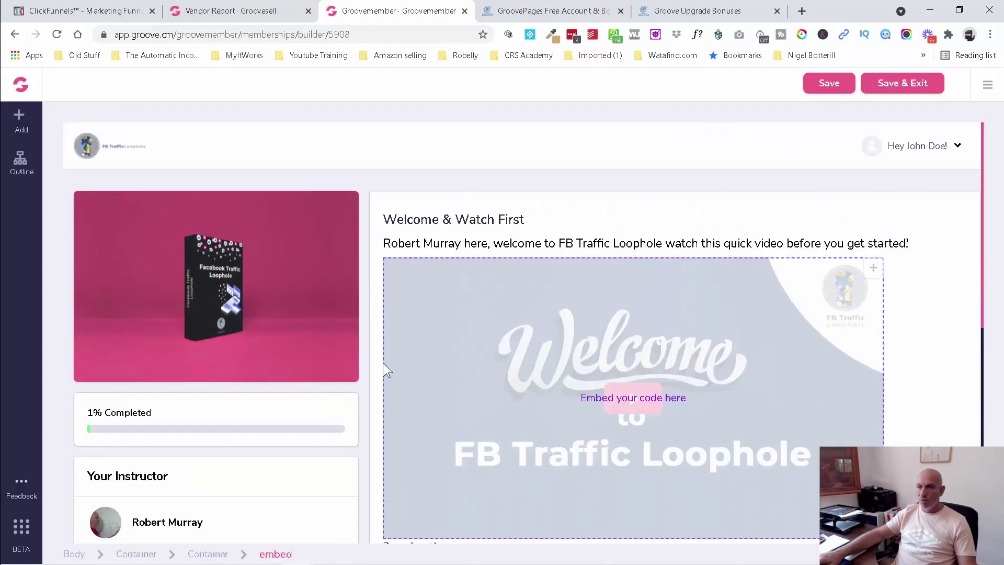
- Glance at the GrooveSell dashboard, come back, and save and exit the builder
{"action": "left_click", "coordinate": [242, 13]}
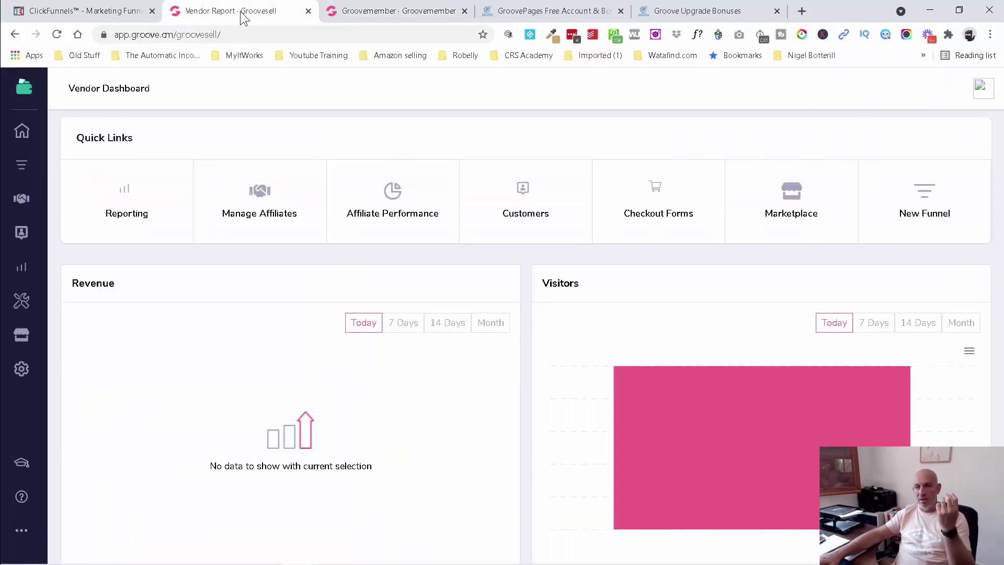
{"action": "left_click", "coordinate": [406, 9]}
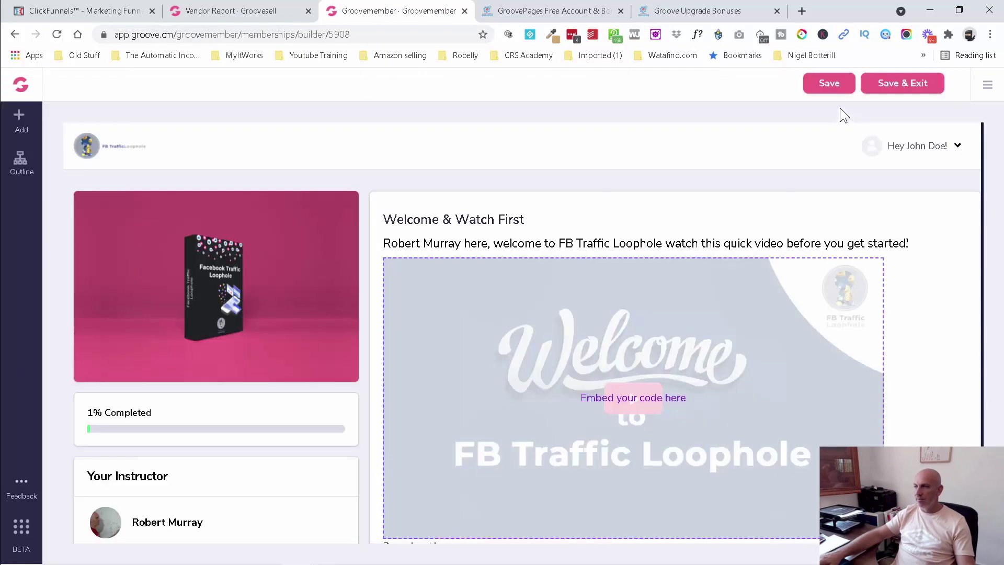
{"action": "left_click", "coordinate": [899, 86]}
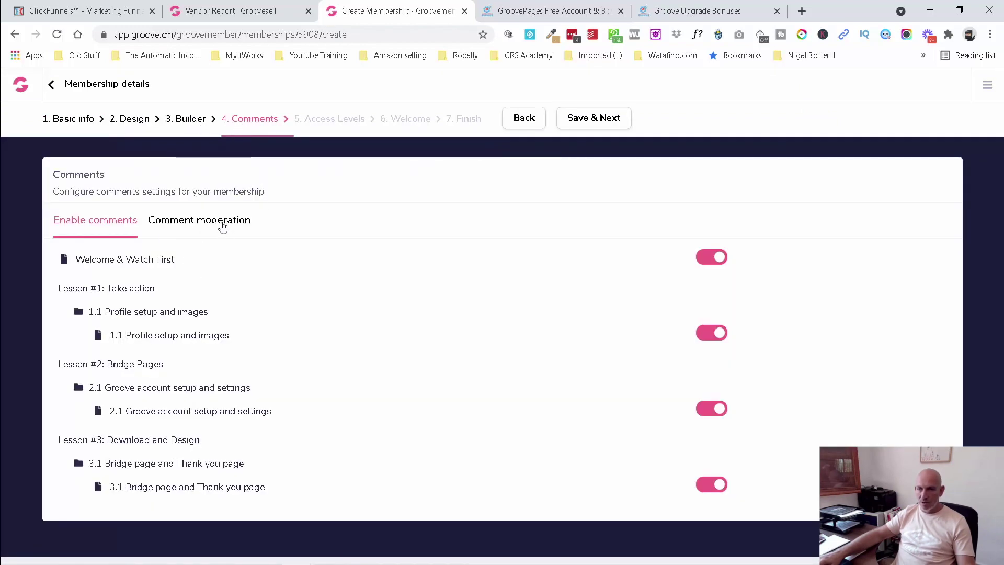
- Pass Comments and Access Levels, enable the welcome email for the GroovePages Qualified portal, and return to memberships
{"action": "left_click", "coordinate": [601, 124]}
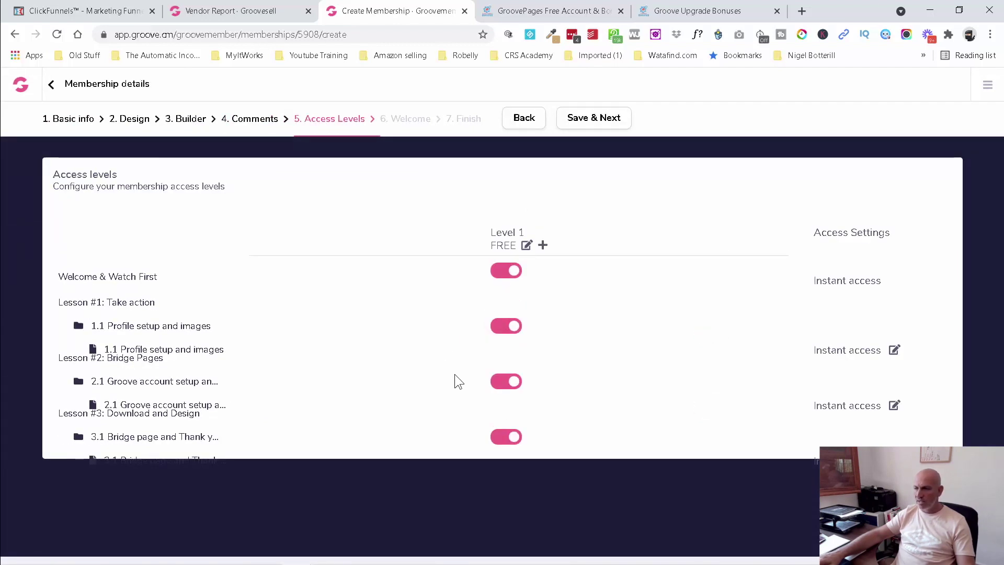
{"action": "left_click", "coordinate": [594, 118]}
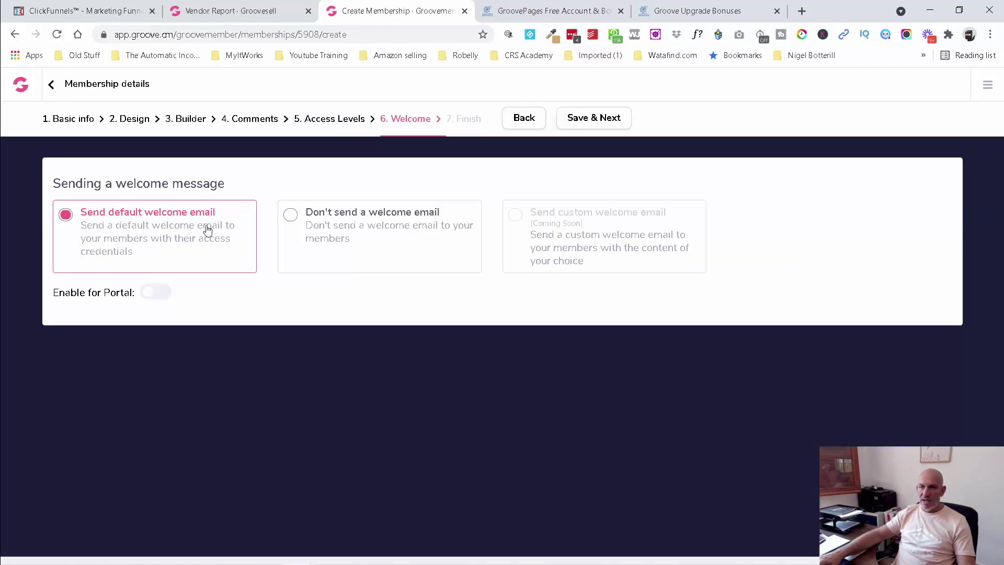
{"action": "left_click", "coordinate": [157, 298]}
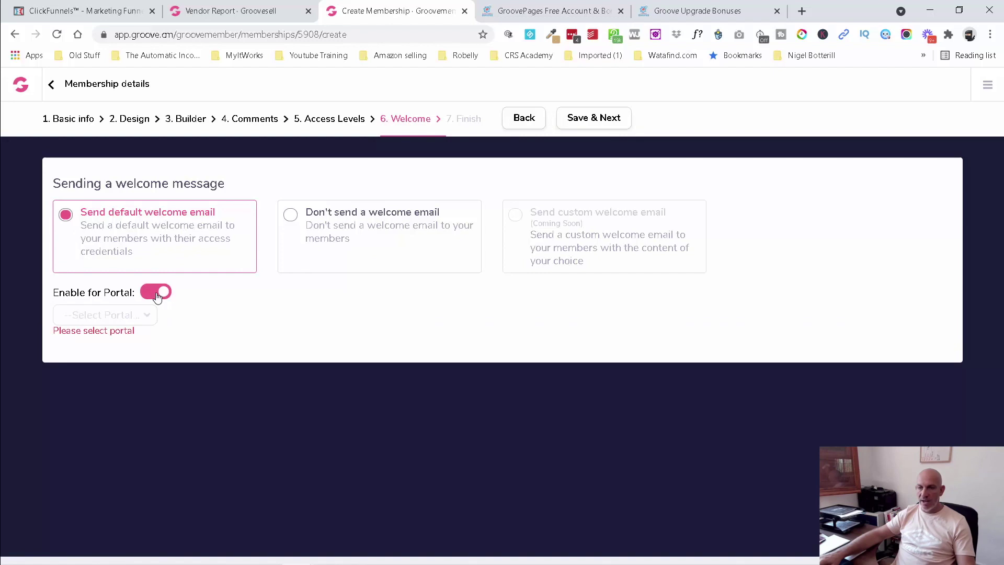
{"action": "left_click", "coordinate": [150, 317]}
{"action": "left_click", "coordinate": [127, 358]}
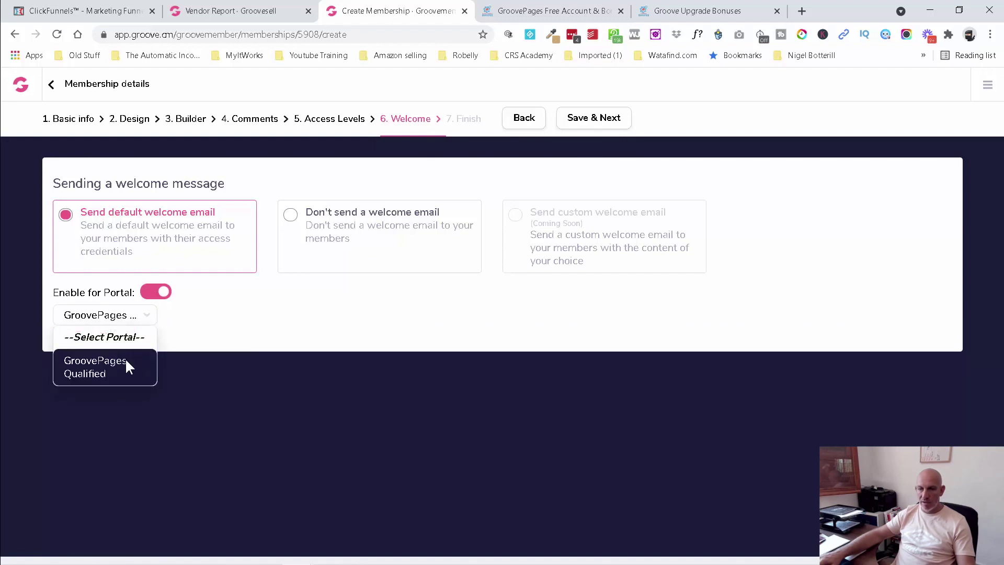
{"action": "left_click", "coordinate": [610, 119]}
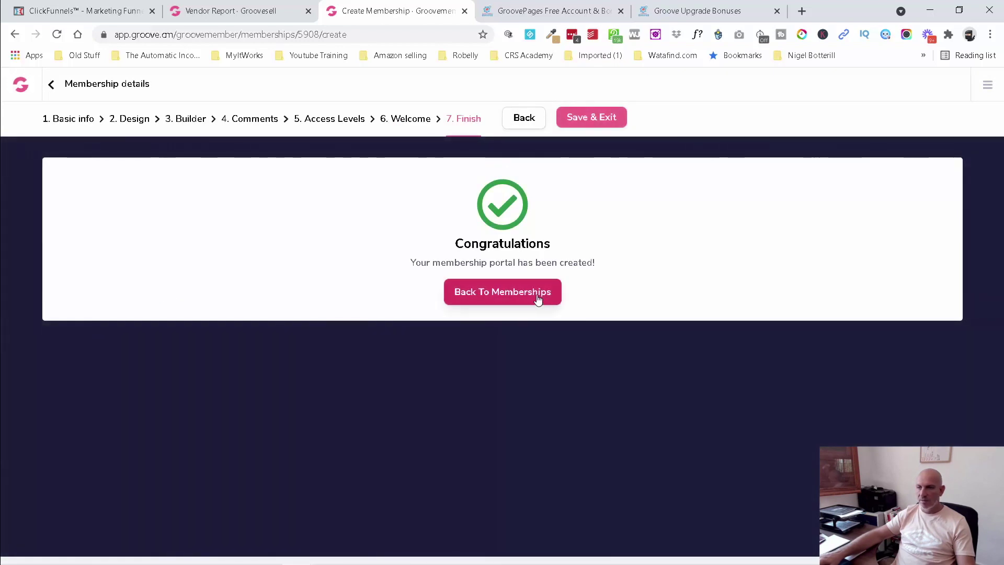
{"action": "left_click", "coordinate": [527, 294]}
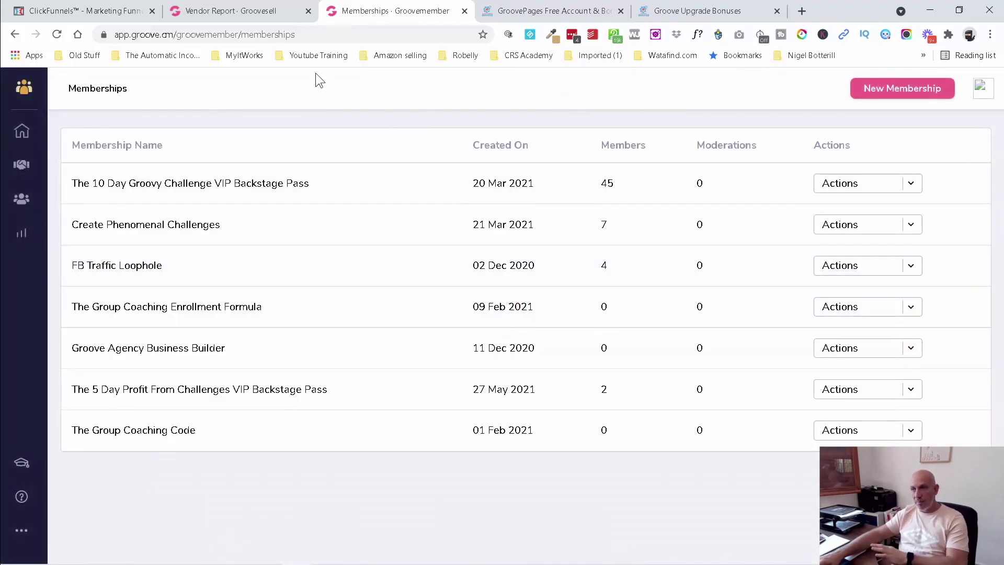
- Go to GrooveSell's product funnels list and start a new product funnel
{"action": "left_click", "coordinate": [242, 12]}
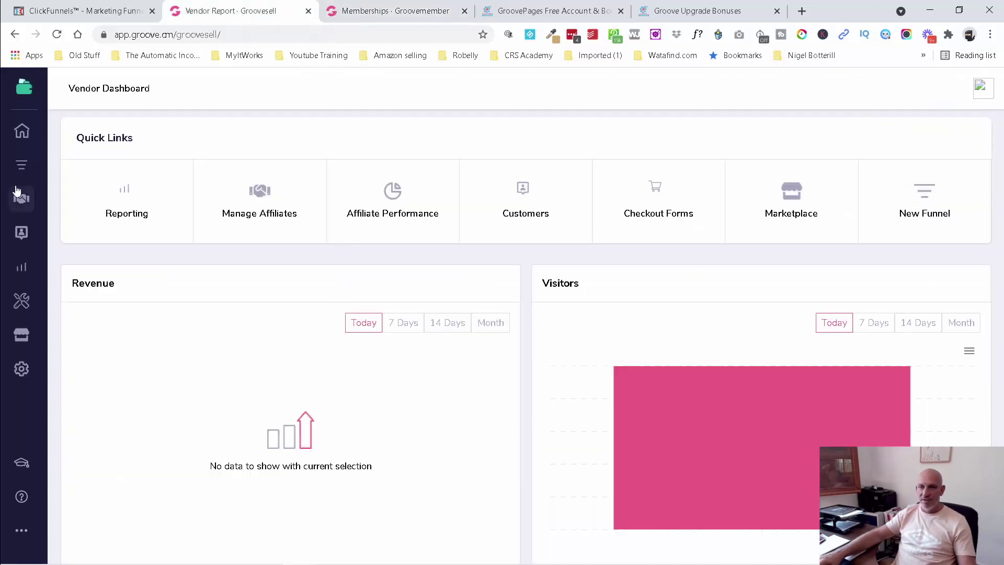
{"action": "left_click", "coordinate": [21, 166]}
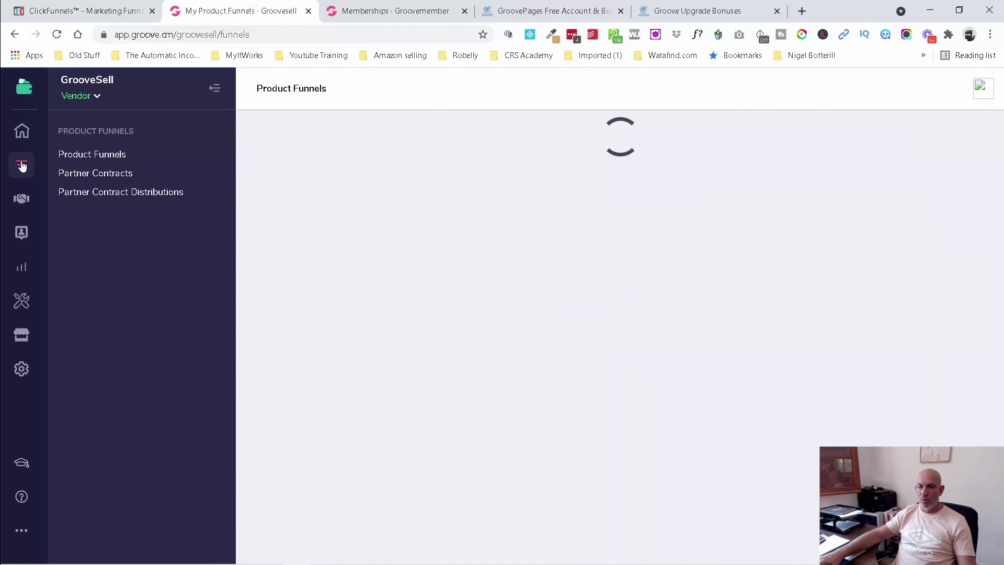
{"action": "scroll", "coordinate": [379, 345], "scroll_direction": "down", "scroll_amount": 2}
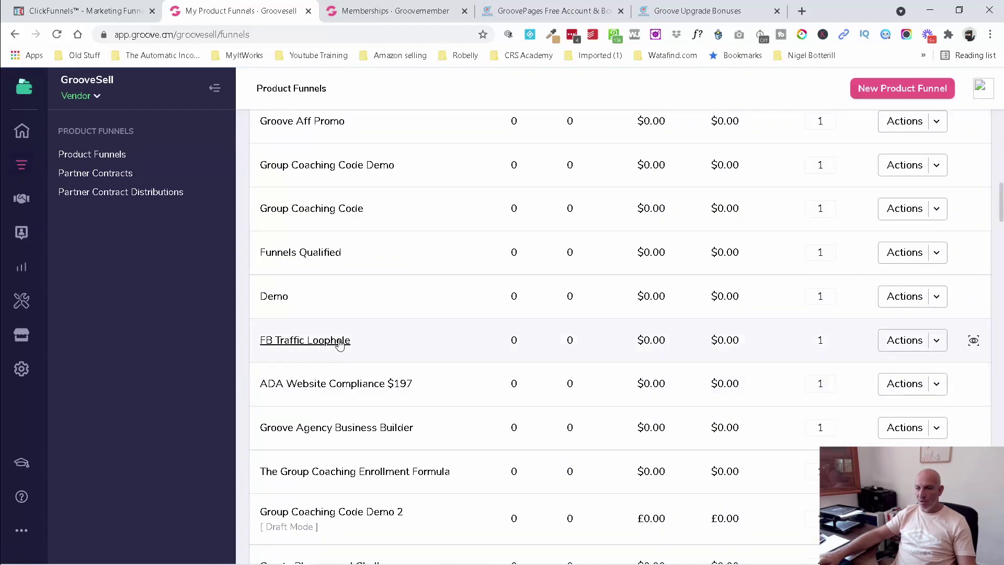
{"action": "scroll", "coordinate": [434, 345], "scroll_direction": "down", "scroll_amount": 7}
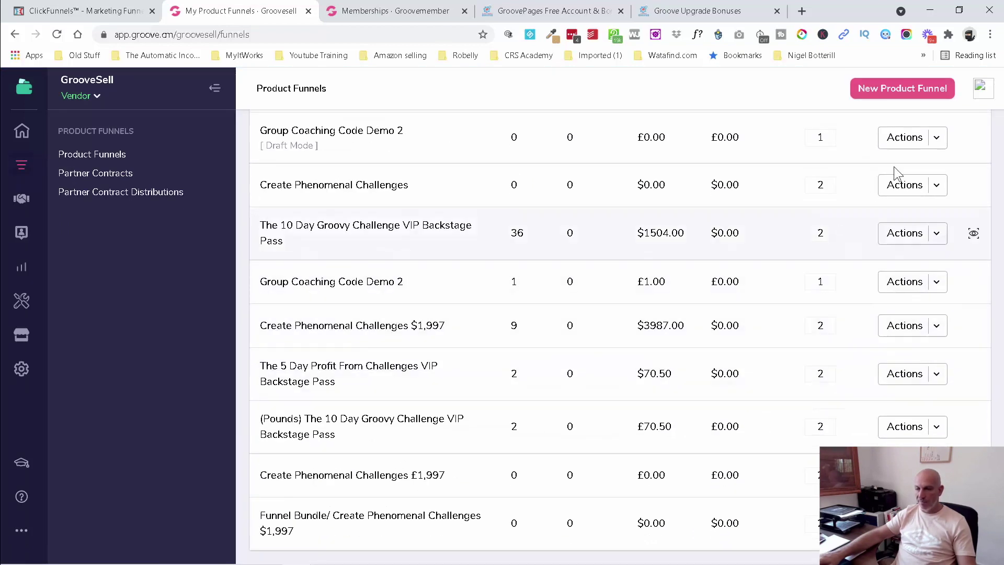
{"action": "left_click", "coordinate": [901, 92]}
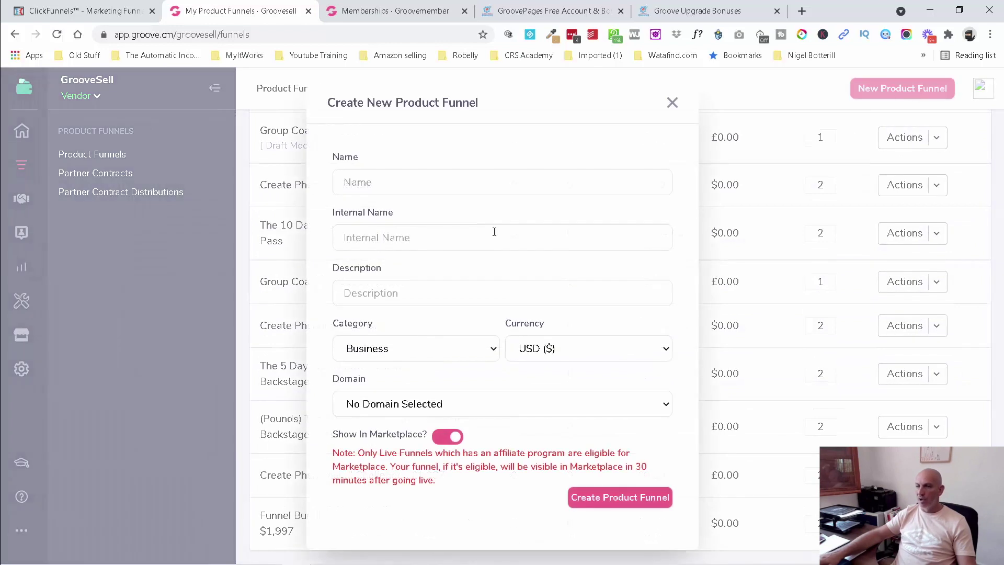
- Enter 'FB Traffic Loophole 2' as the funnel name, internal name and description
{"action": "type", "text": "FB Traffic"}
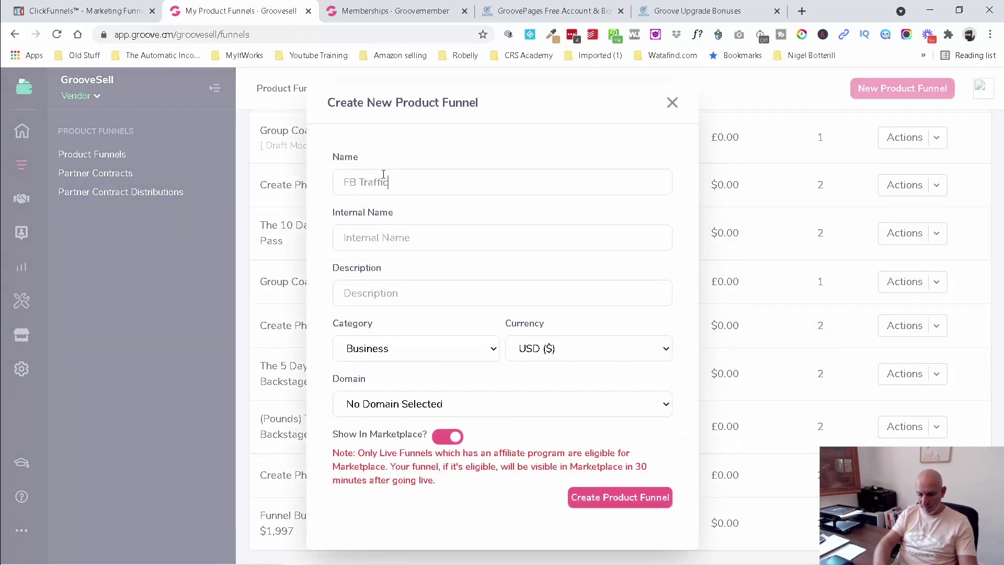
{"action": "type", "text": " Lo"}
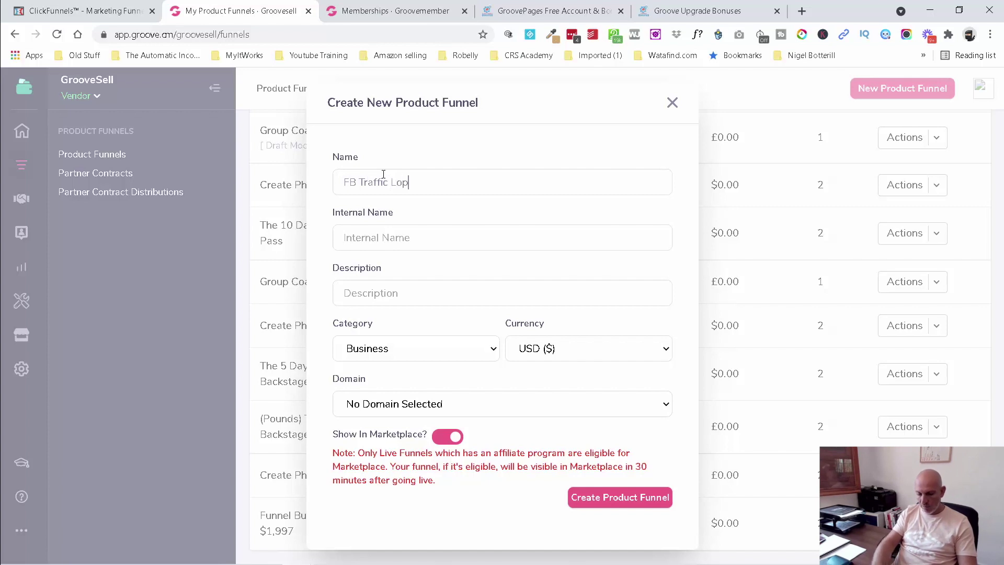
{"action": "type", "text": "ophole 2"}
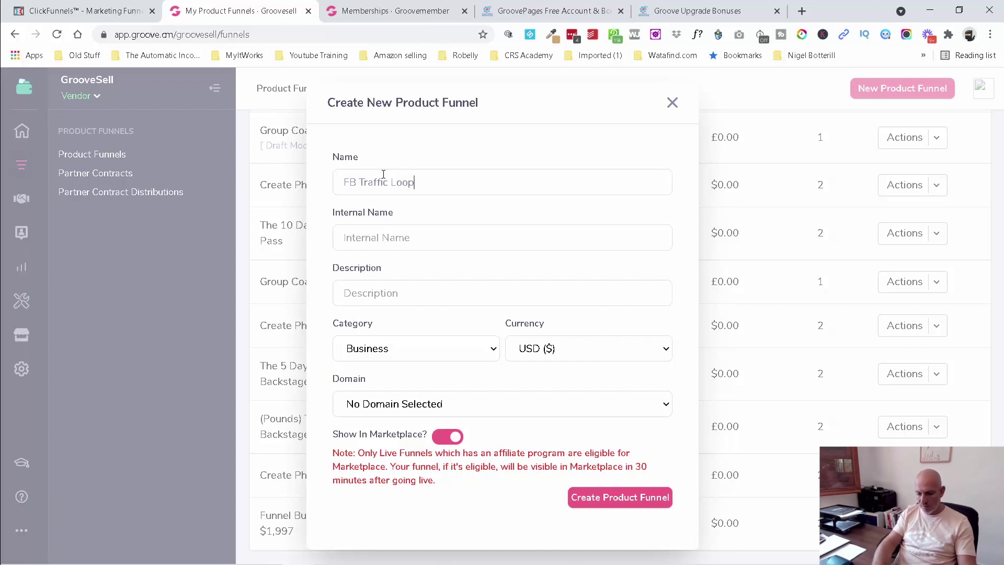
{"action": "triple_click", "coordinate": [407, 191]}
{"action": "key", "text": "ctrl+c"}
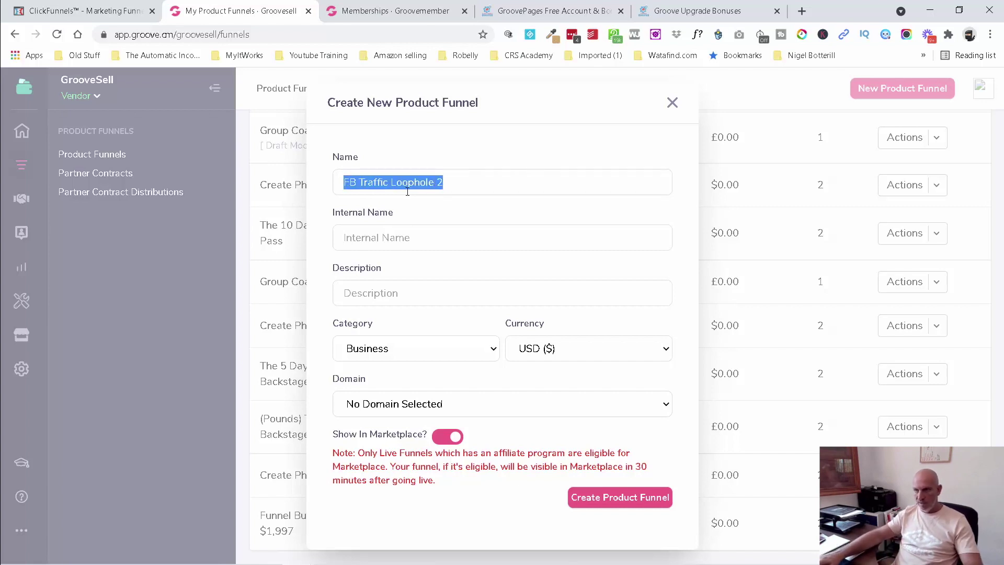
{"action": "left_click", "coordinate": [413, 238]}
{"action": "key", "text": "ctrl+v"}
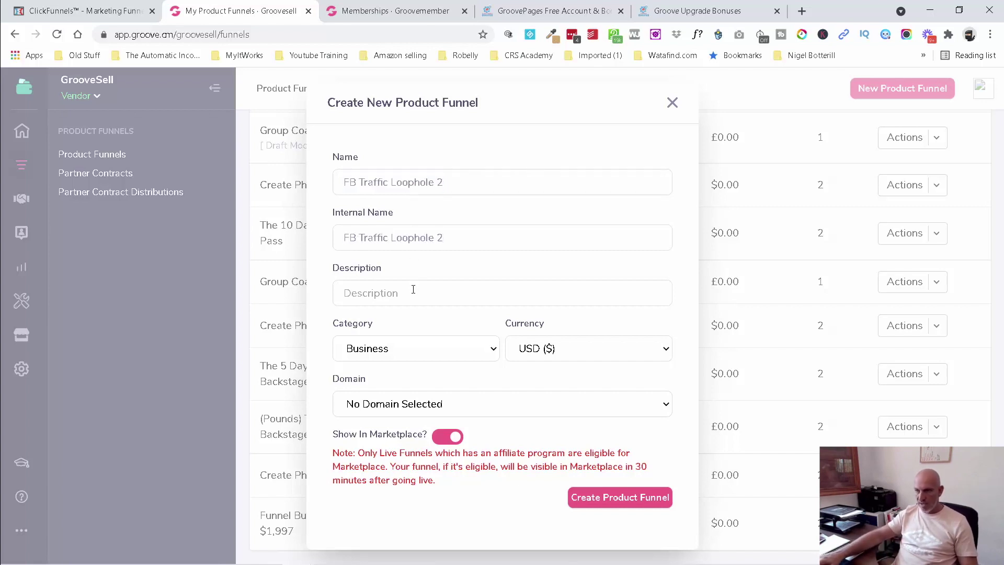
{"action": "key", "text": "ctrl+v"}
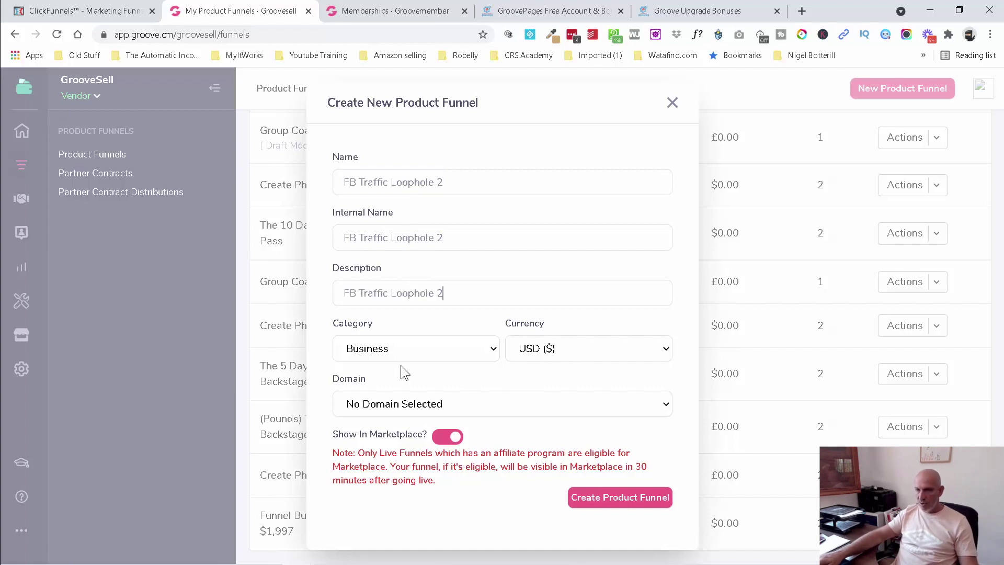
- Set the category to Internet Marketing, hide it from the marketplace, and create the funnel
{"action": "left_click", "coordinate": [421, 348]}
{"action": "scroll", "coordinate": [426, 313], "scroll_direction": "down", "scroll_amount": 1}
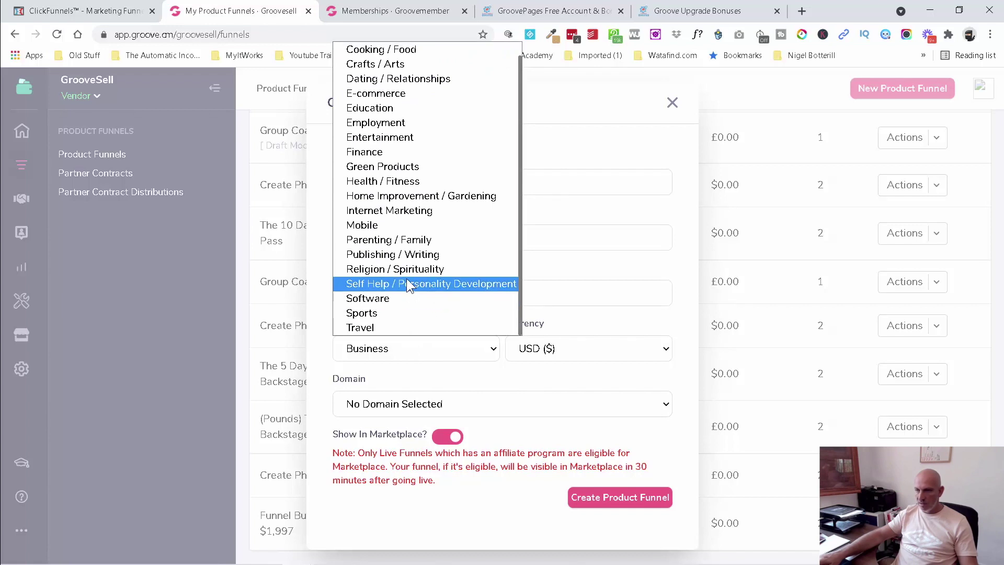
{"action": "left_click", "coordinate": [411, 211]}
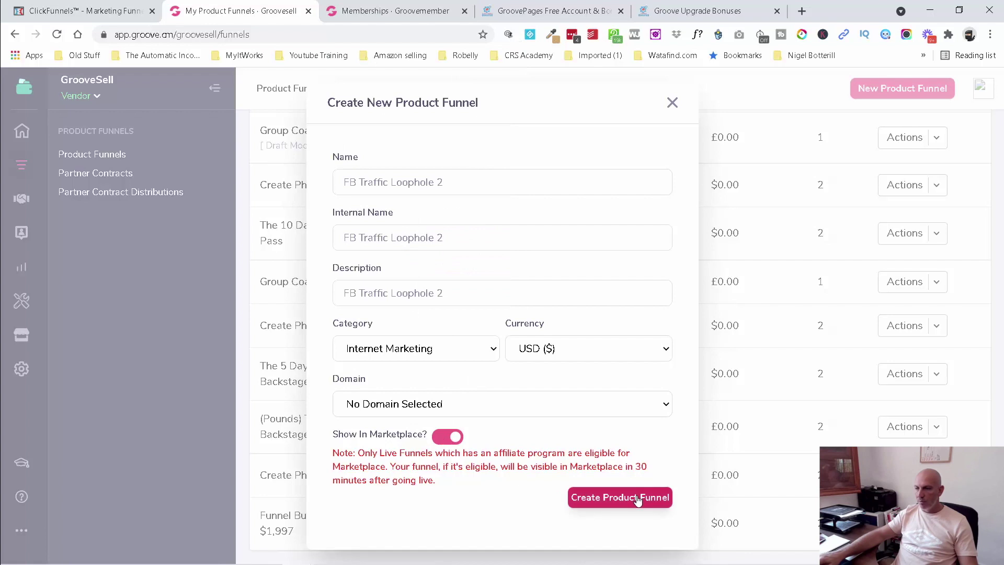
{"action": "left_click", "coordinate": [444, 439]}
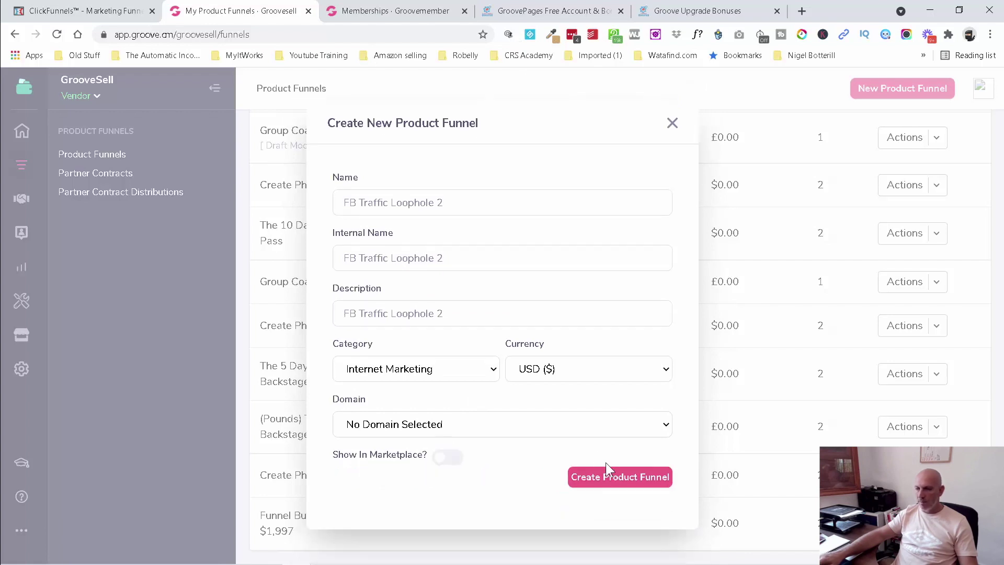
{"action": "left_click", "coordinate": [616, 478]}
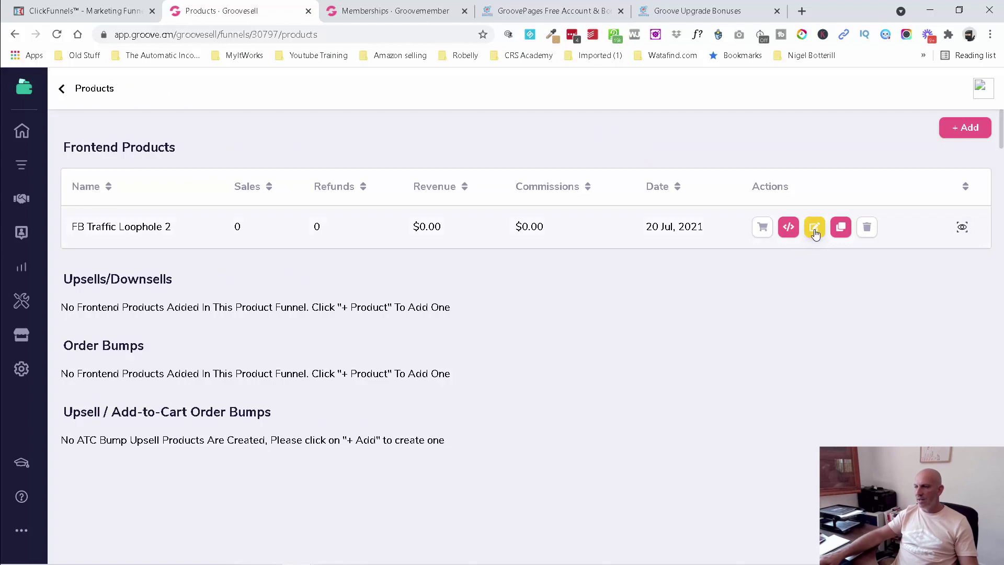
- Set the product internal name to FB Traffic Loophole 2, then start an admin login to FB Traffic Loophole
{"action": "left_click", "coordinate": [815, 228]}
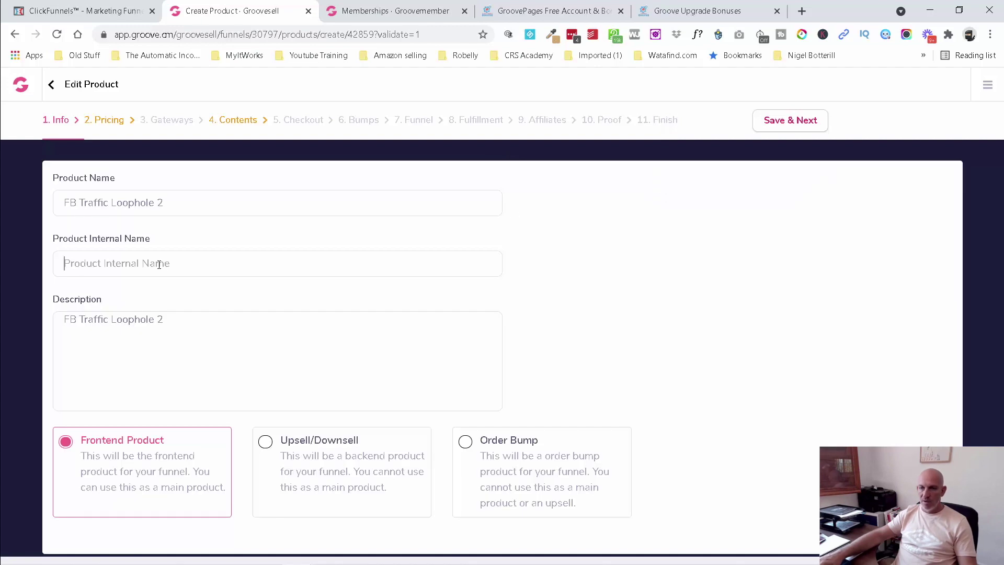
{"action": "key", "text": "ctrl+v"}
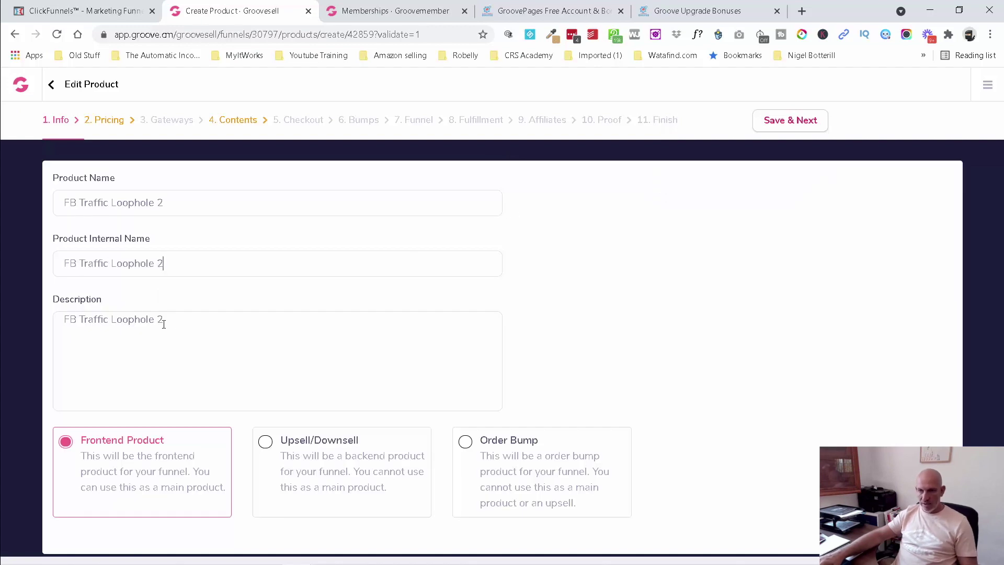
{"action": "left_click", "coordinate": [394, 16]}
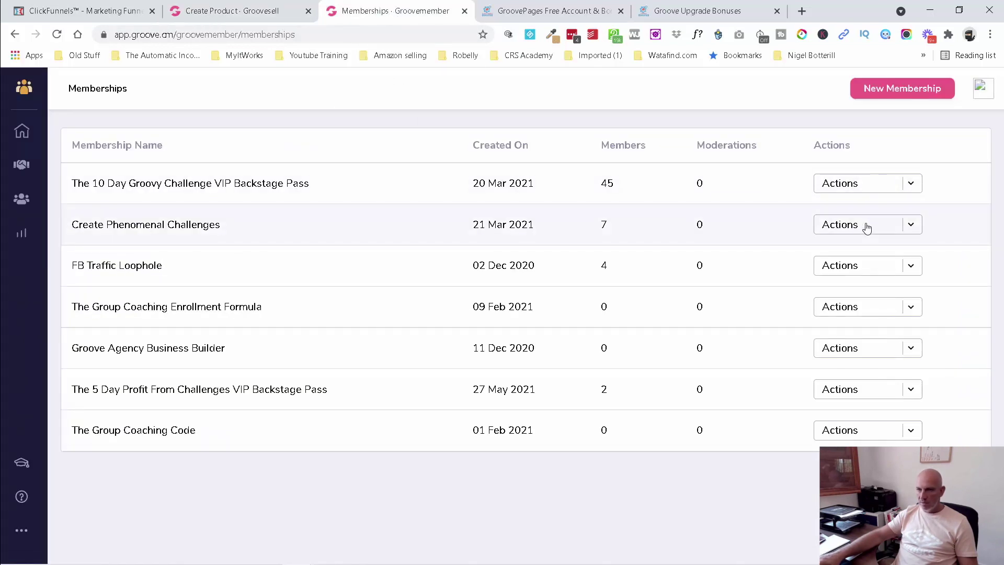
{"action": "left_click", "coordinate": [912, 267]}
{"action": "left_click", "coordinate": [833, 365]}
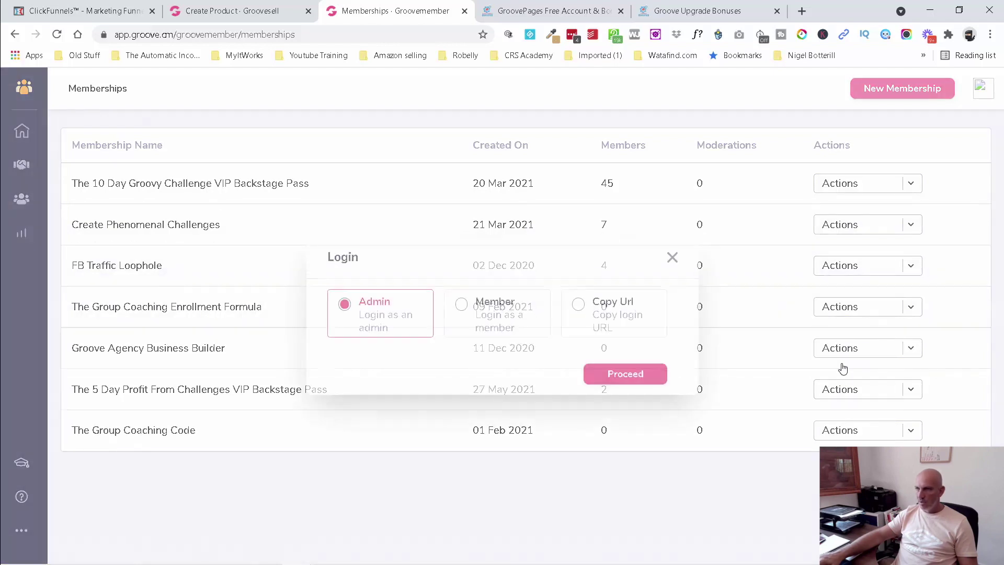
{"action": "left_click", "coordinate": [644, 375]}
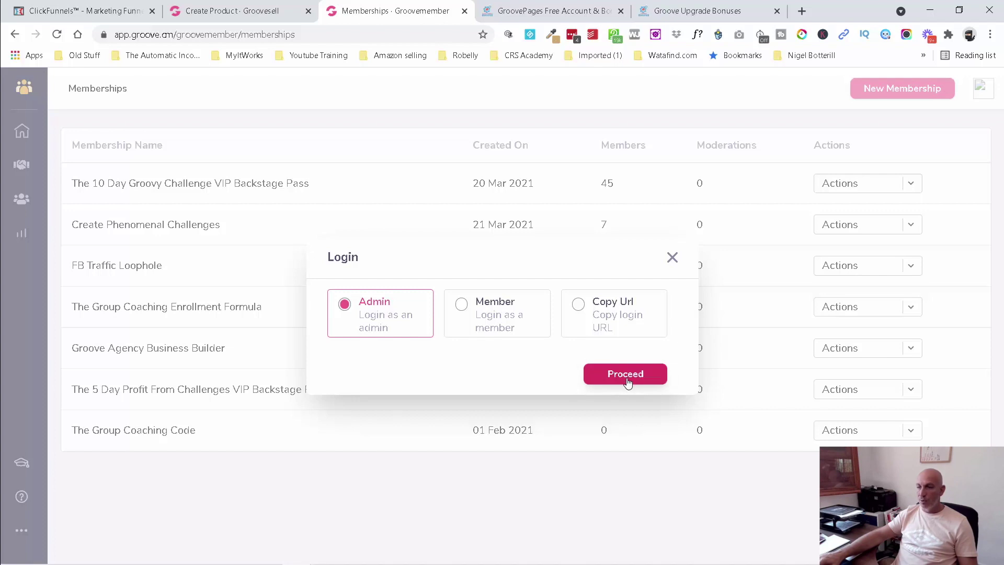
- Enter the FB Traffic Loophole member area as admin, check Lesson #1, and return to memberships
{"action": "left_click", "coordinate": [622, 376]}
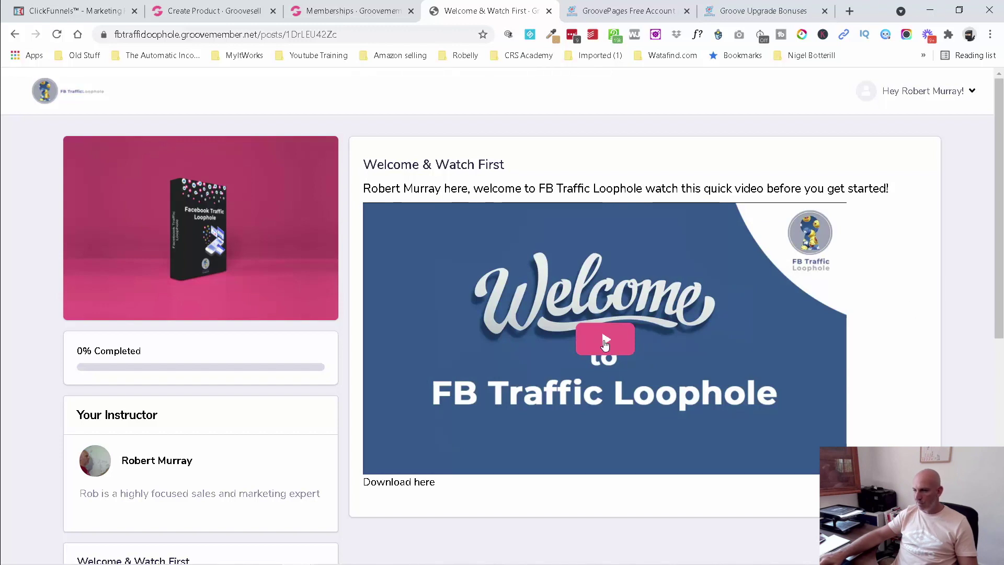
{"action": "scroll", "coordinate": [348, 352], "scroll_direction": "down", "scroll_amount": 5}
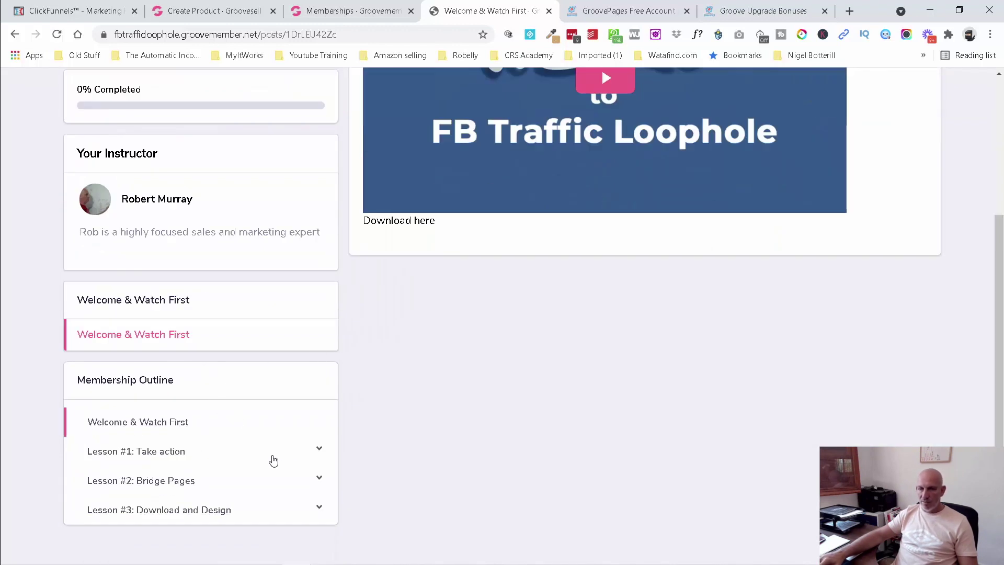
{"action": "left_click", "coordinate": [317, 452]}
{"action": "left_click", "coordinate": [317, 452]}
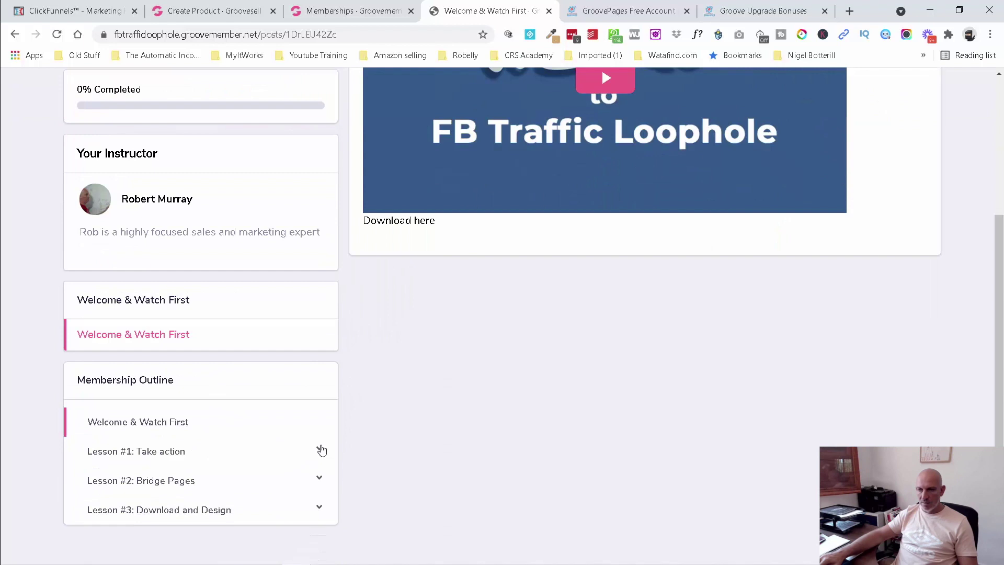
{"action": "scroll", "coordinate": [366, 424], "scroll_direction": "up", "scroll_amount": 5}
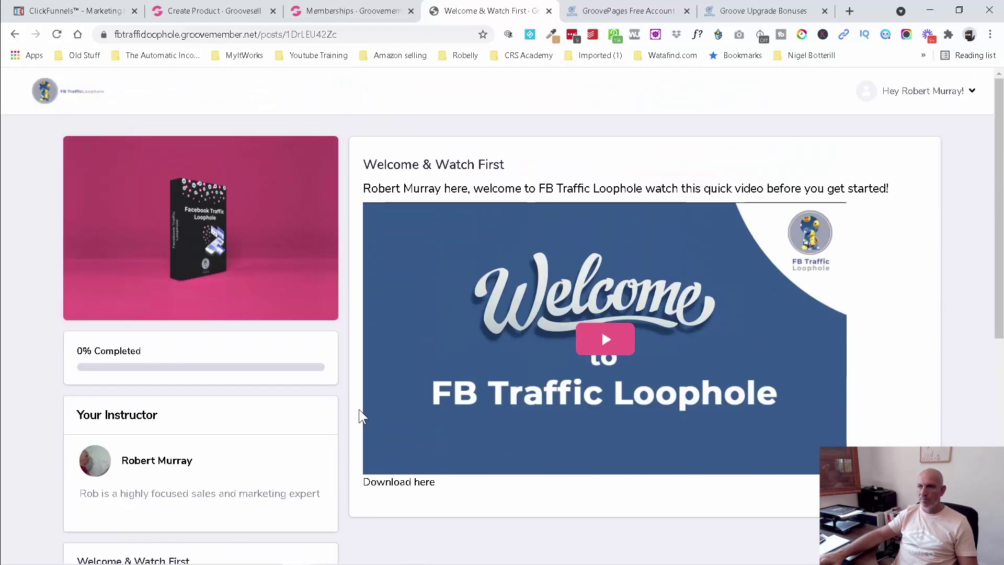
{"action": "left_click", "coordinate": [348, 12]}
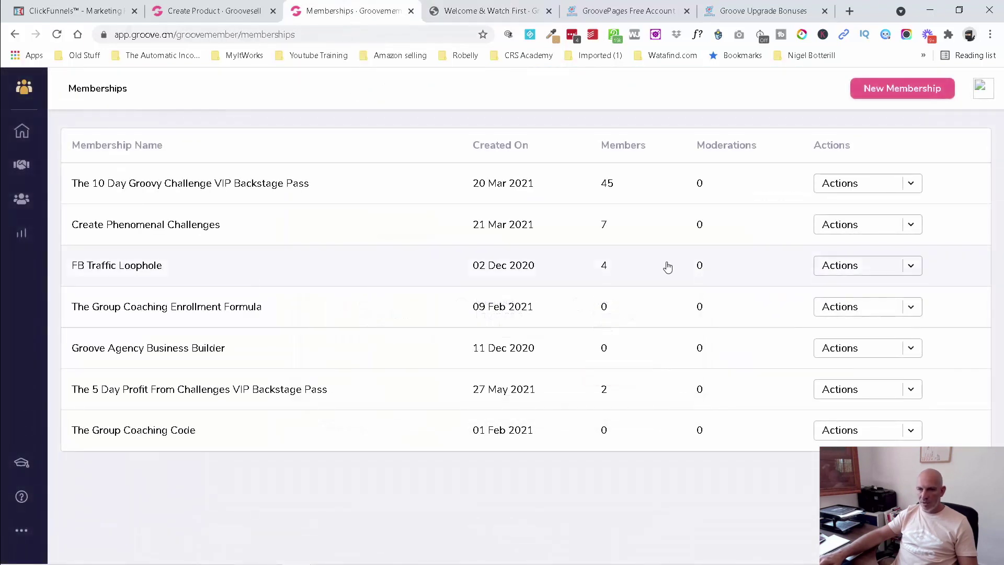
- Copy the membership's 5 Step HACK description into the FB Traffic Loophole 2 product and save it
{"action": "left_click", "coordinate": [911, 266]}
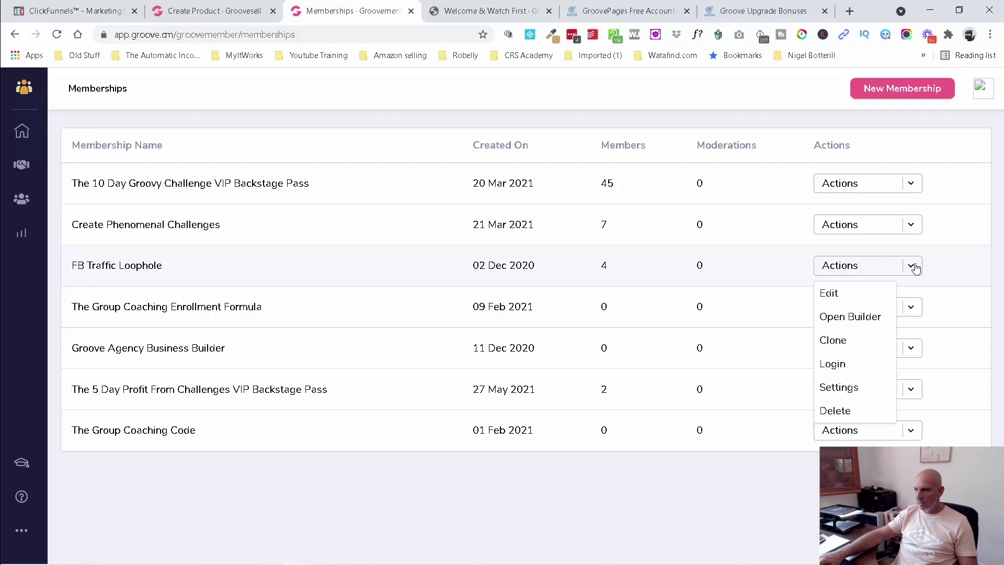
{"action": "left_click", "coordinate": [830, 293]}
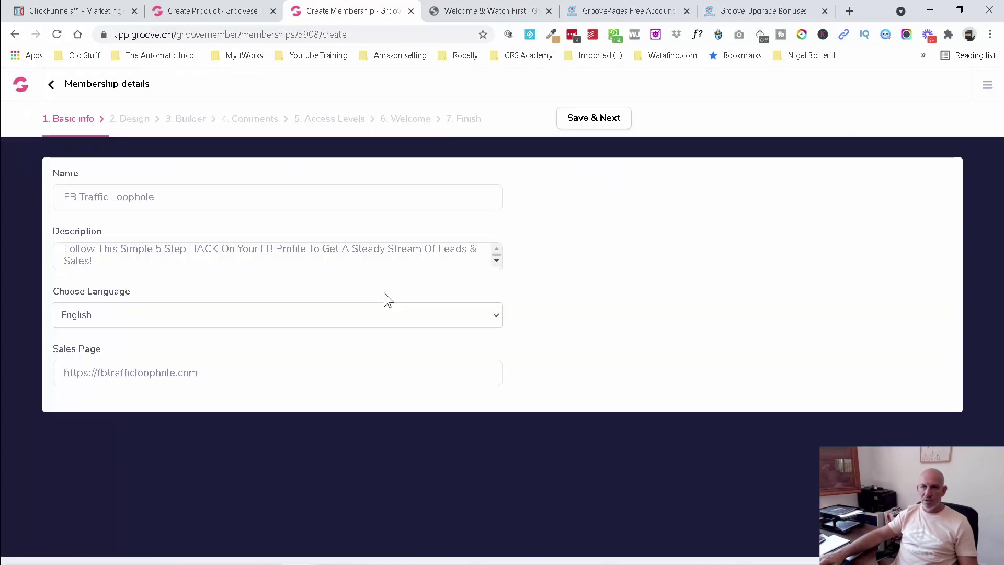
{"action": "triple_click", "coordinate": [101, 257]}
{"action": "key", "text": "ctrl+c"}
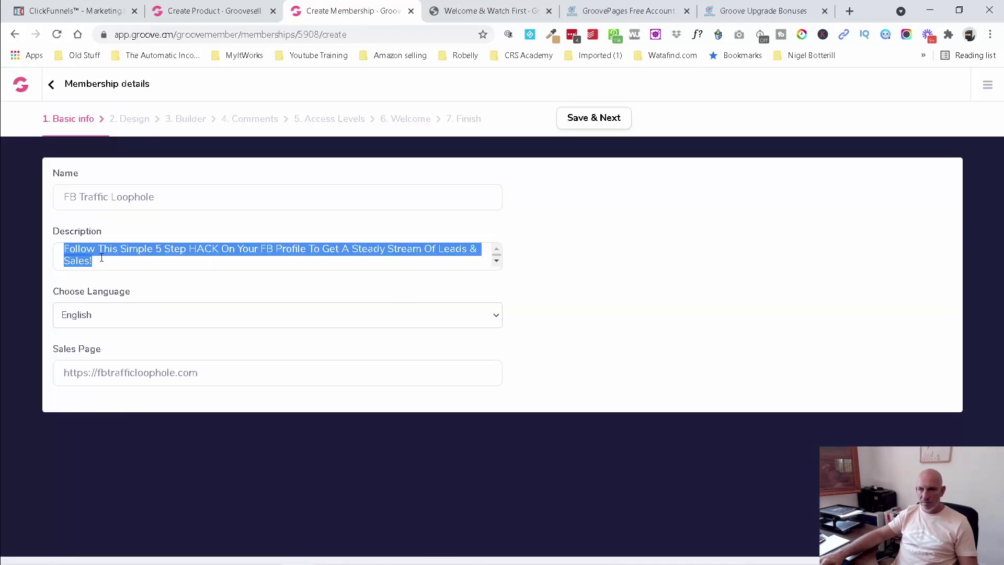
{"action": "left_click", "coordinate": [213, 11]}
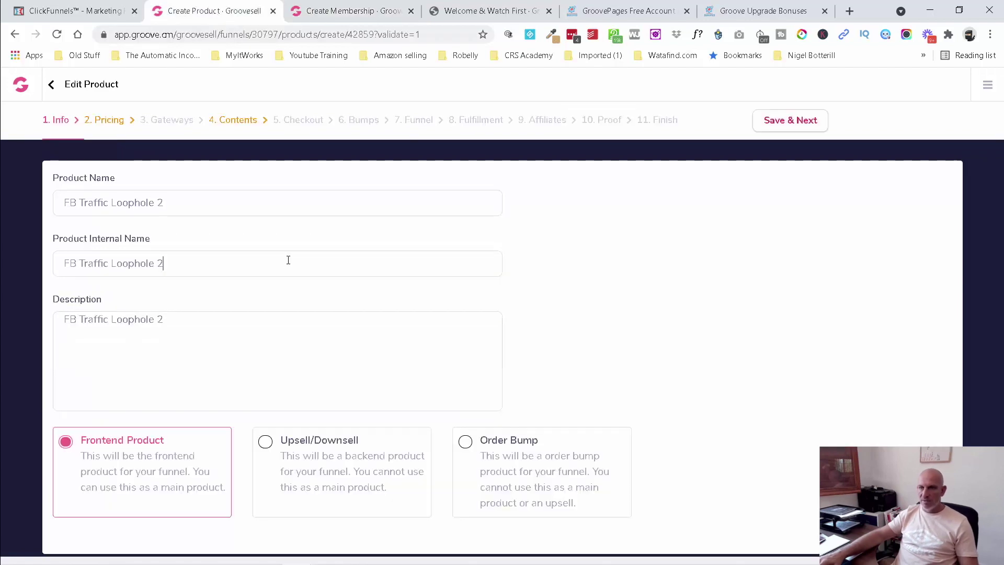
{"action": "key", "text": "ctrl+a"}
{"action": "key", "text": "ctrl+v"}
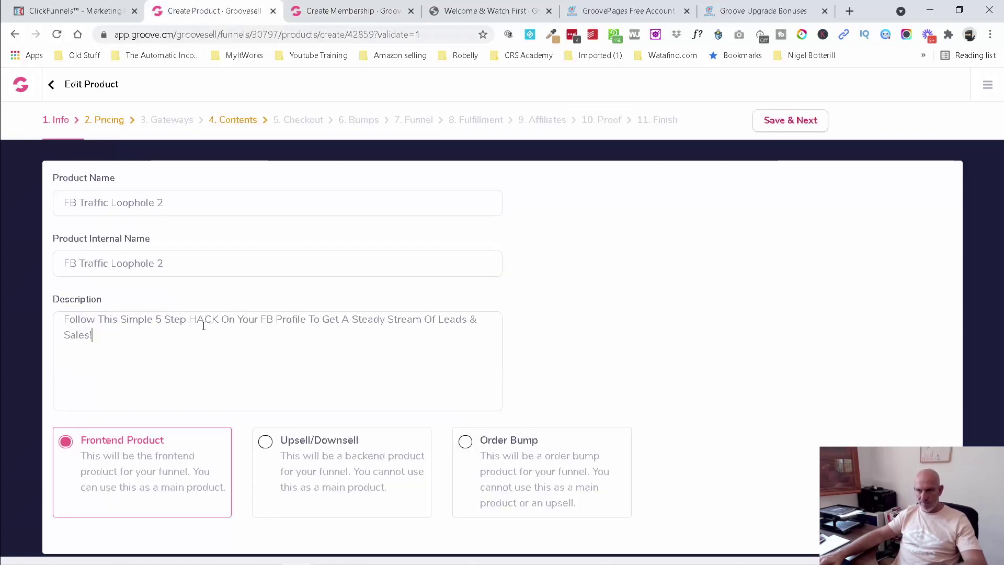
{"action": "scroll", "coordinate": [230, 355], "scroll_direction": "down", "scroll_amount": 1}
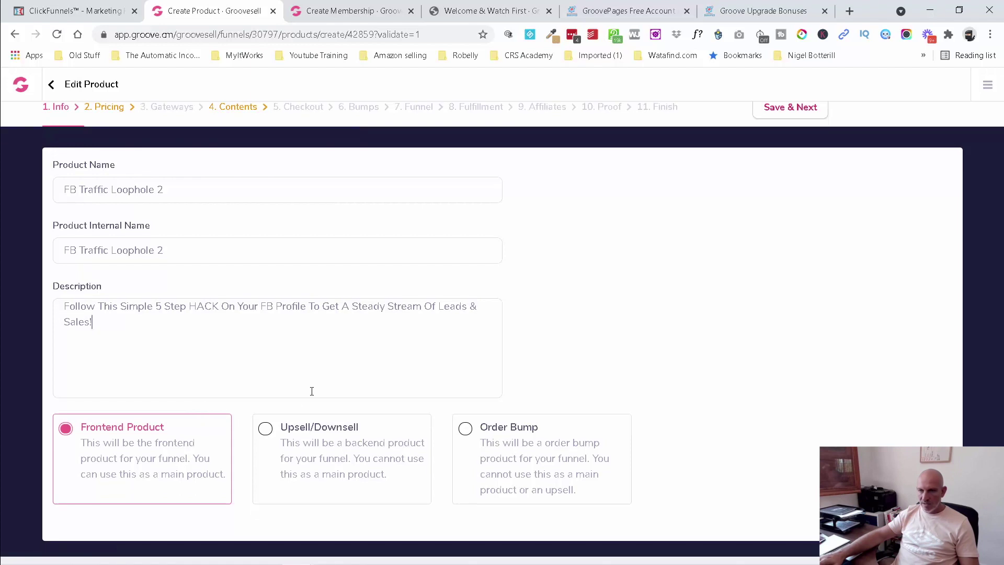
{"action": "scroll", "coordinate": [662, 258], "scroll_direction": "up", "scroll_amount": 1}
{"action": "left_click", "coordinate": [806, 134]}
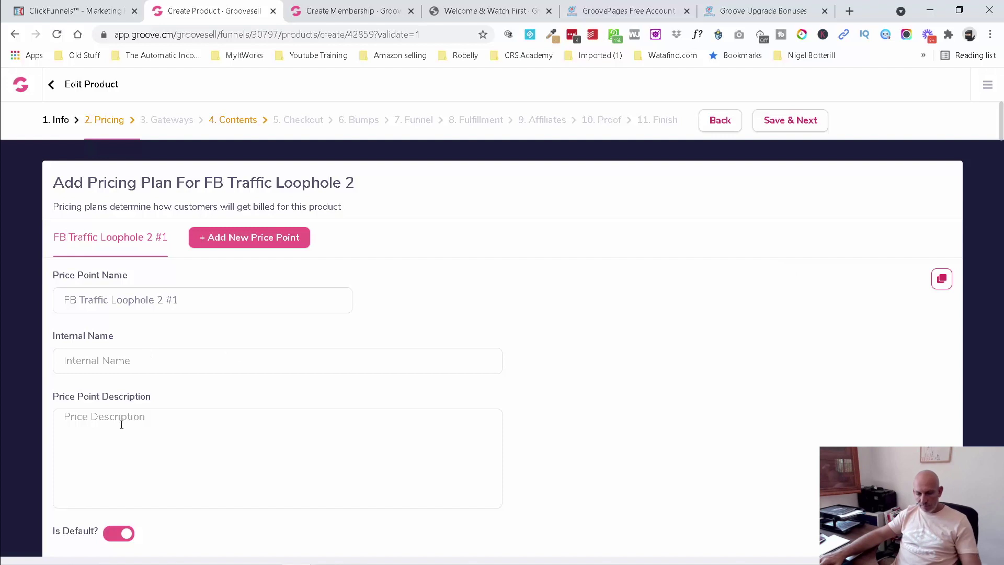
- Give the price point the internal name FB Traffic Loophole 2
{"action": "key", "text": "ctrl+v"}
{"action": "double_click", "coordinate": [100, 300]}
{"action": "triple_click", "coordinate": [101, 301]}
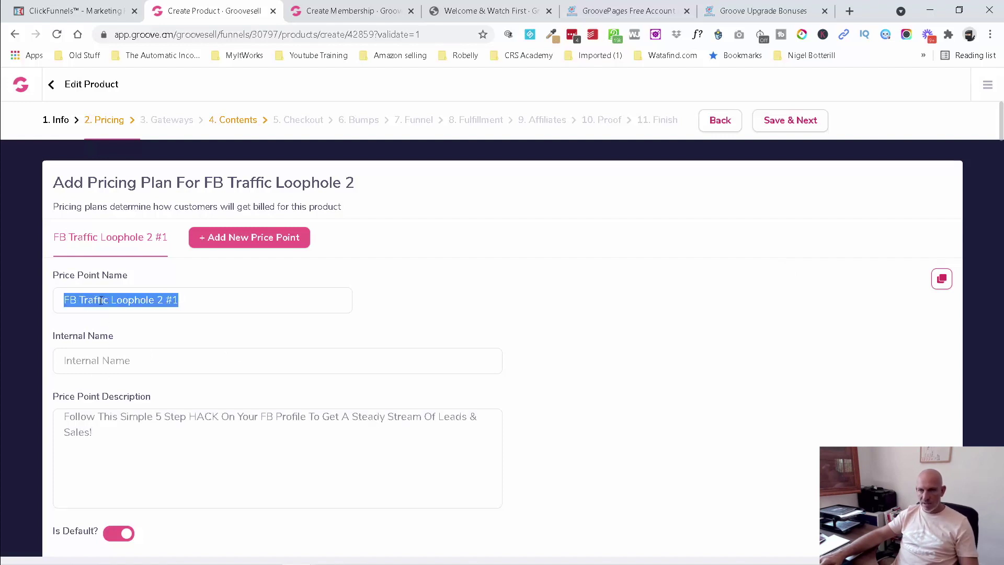
{"action": "left_click", "coordinate": [163, 301]}
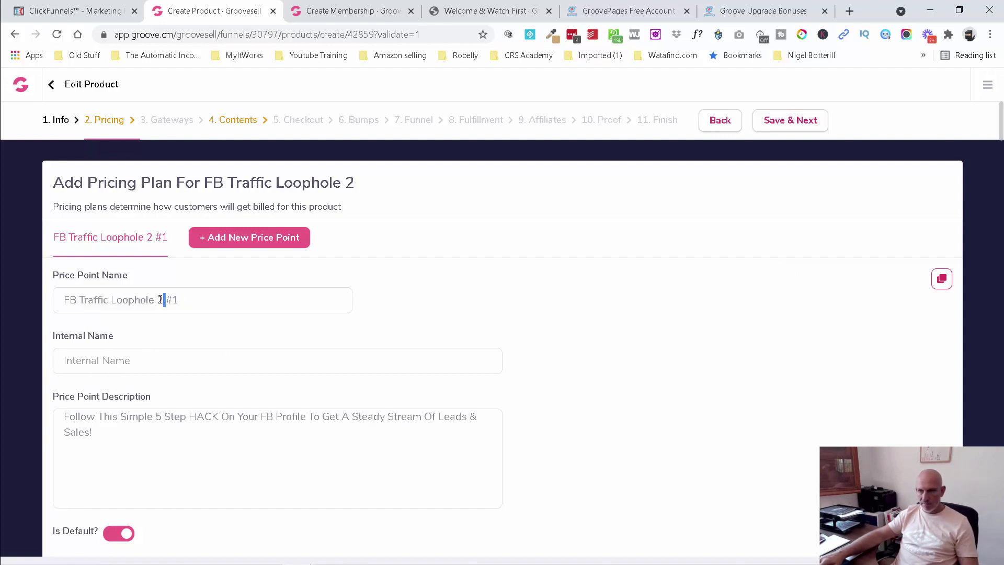
{"action": "left_click_drag", "start_coordinate": [162, 300], "coordinate": [61, 301]}
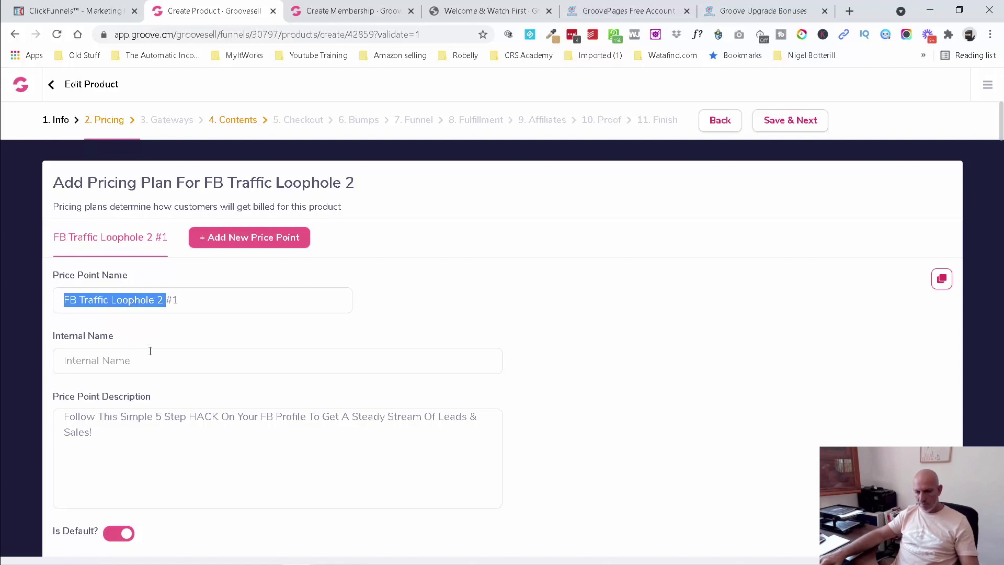
{"action": "key", "text": "ctrl+c"}
{"action": "left_click", "coordinate": [171, 354]}
{"action": "key", "text": "ctrl+v"}
- Set the one-time price to $0.00 and save the pricing step
{"action": "scroll", "coordinate": [171, 356], "scroll_direction": "down", "scroll_amount": 3}
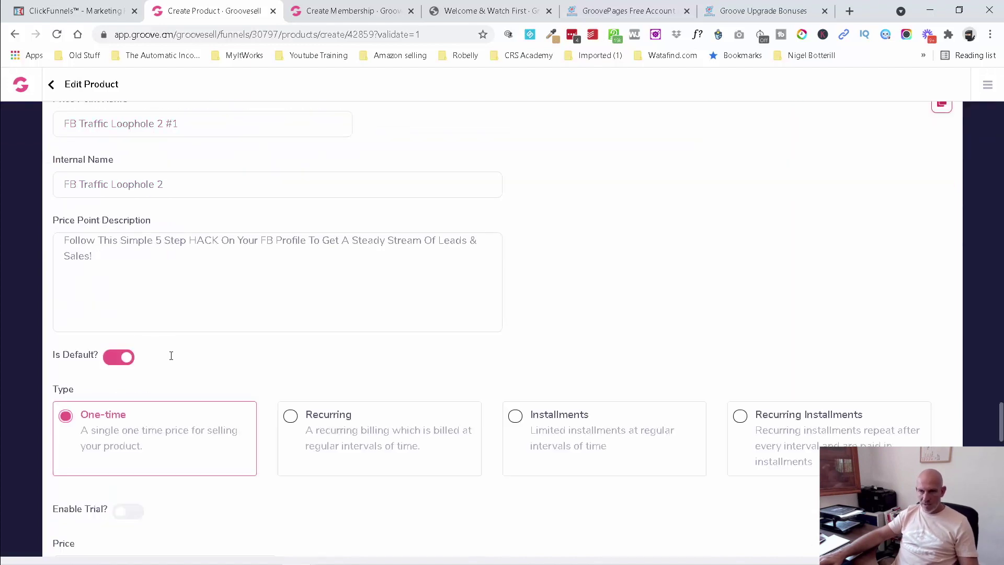
{"action": "scroll", "coordinate": [171, 356], "scroll_direction": "down", "scroll_amount": 1}
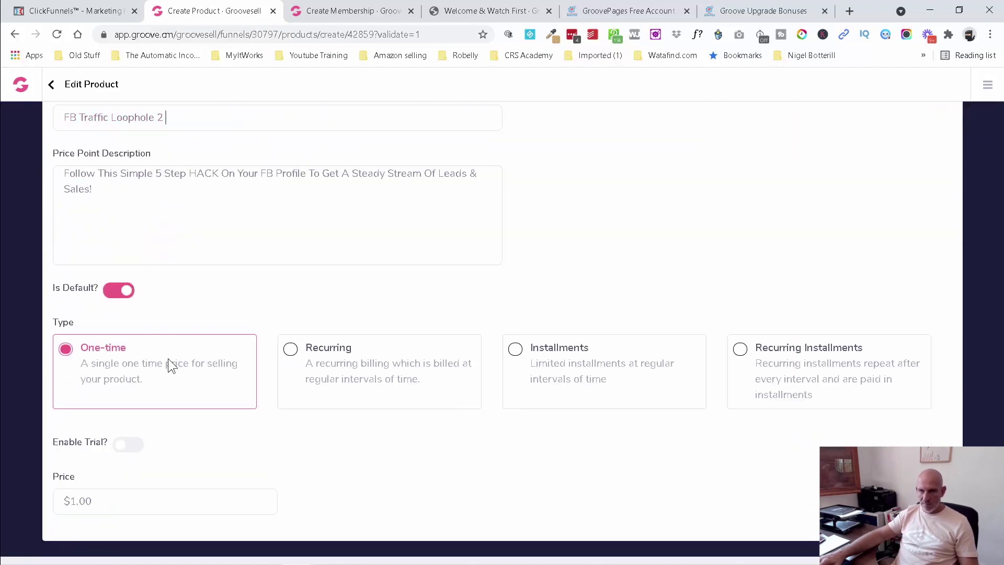
{"action": "left_click", "coordinate": [79, 502]}
{"action": "double_click", "coordinate": [78, 502]}
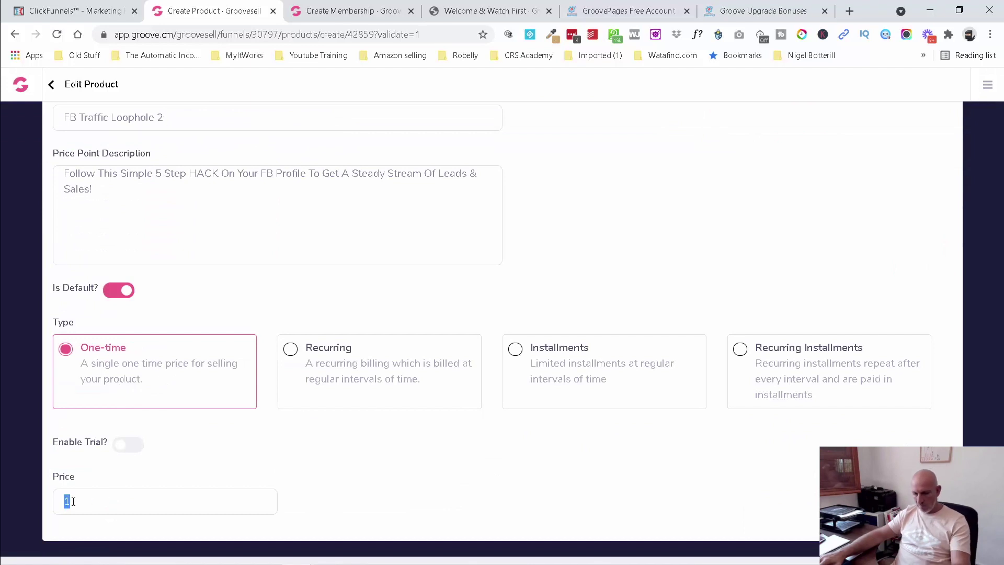
{"action": "type", "text": "0"}
{"action": "left_click", "coordinate": [205, 463]}
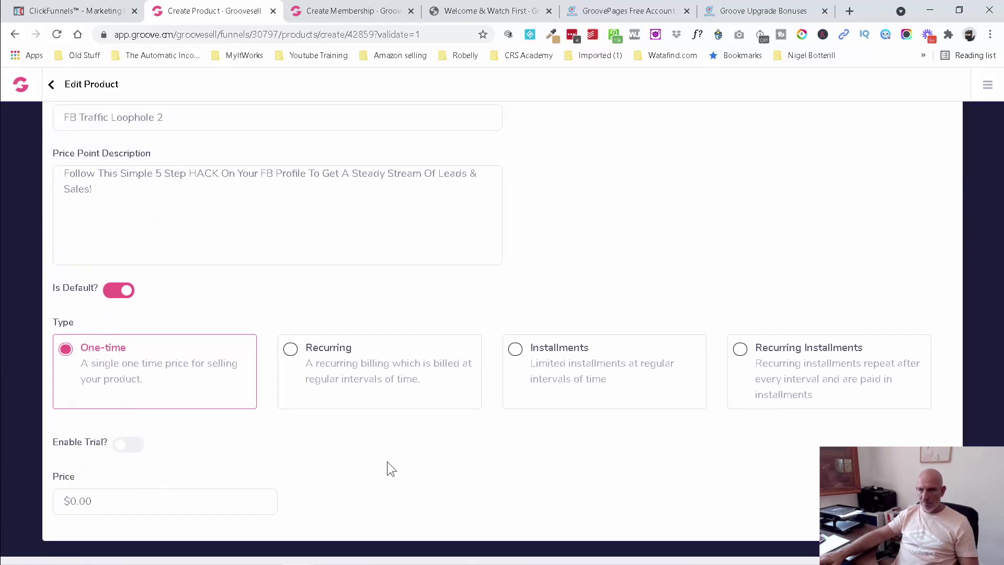
{"action": "scroll", "coordinate": [387, 461], "scroll_direction": "up", "scroll_amount": 5}
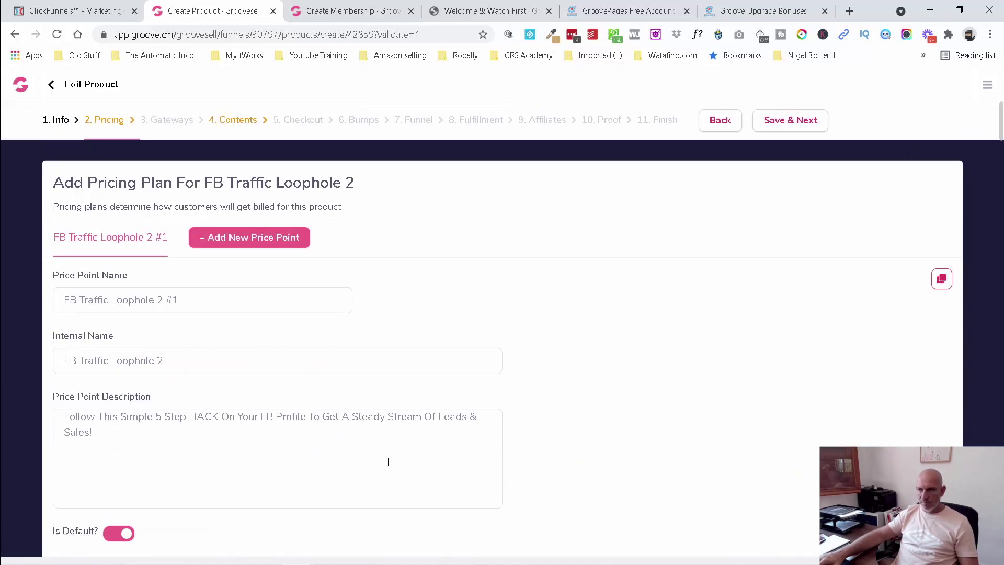
{"action": "left_click", "coordinate": [791, 121]}
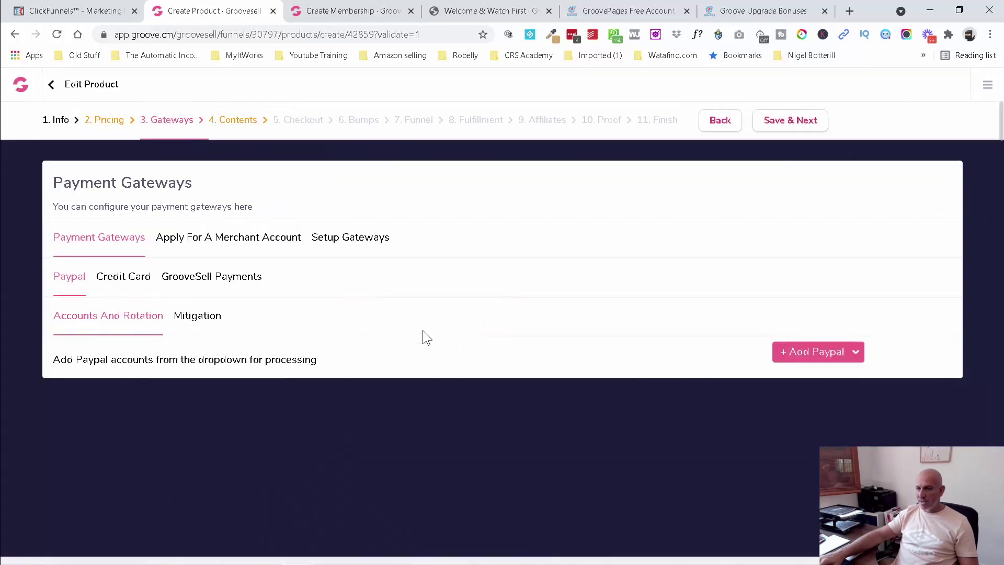
{"action": "left_click", "coordinate": [791, 121]}
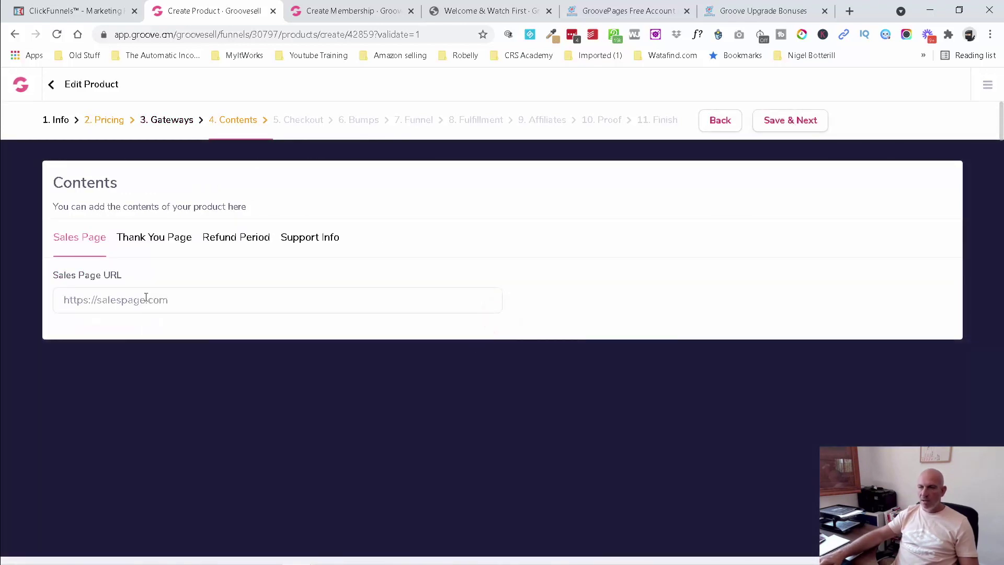
{"action": "left_click", "coordinate": [335, 12]}
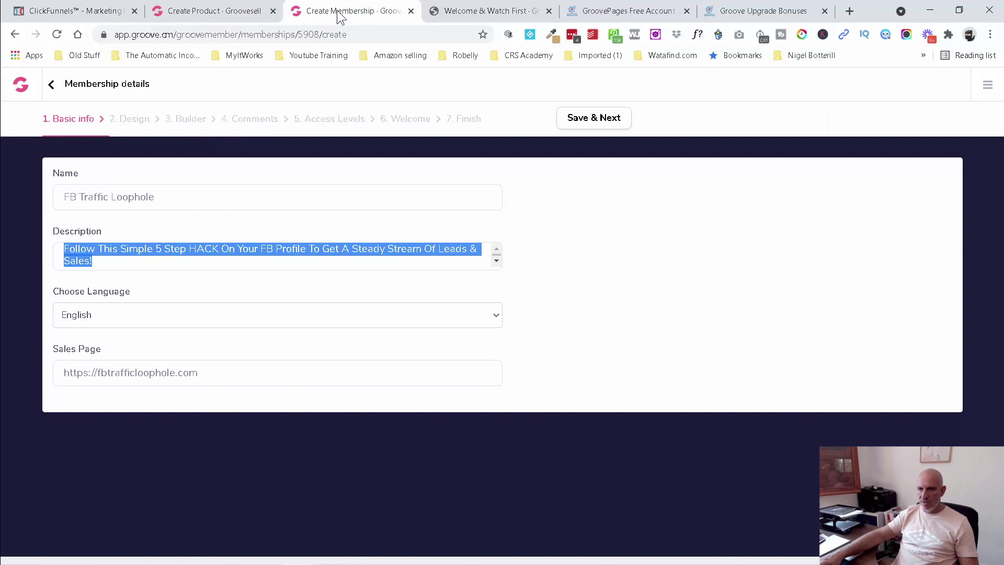
{"action": "triple_click", "coordinate": [144, 372]}
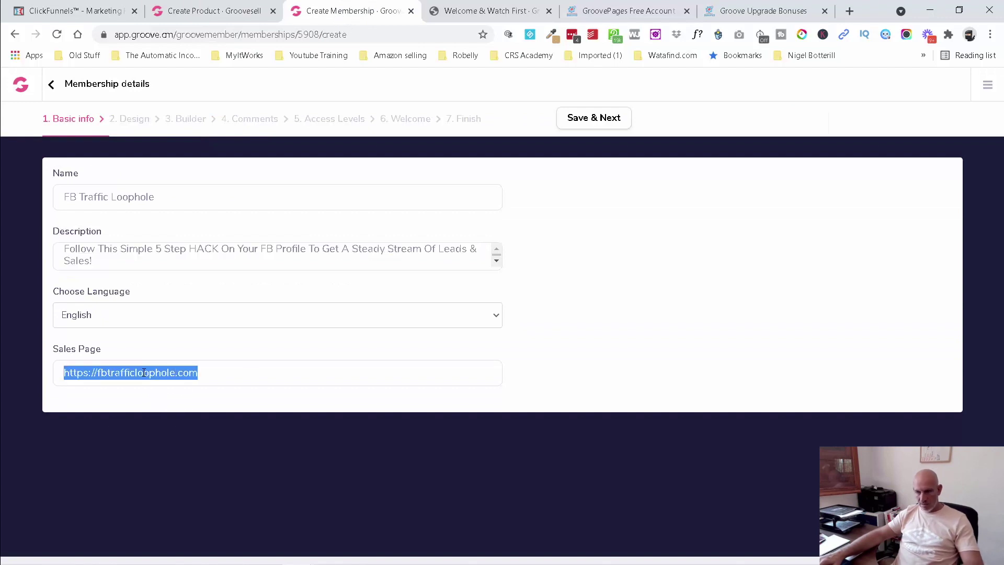
{"action": "left_click", "coordinate": [209, 17]}
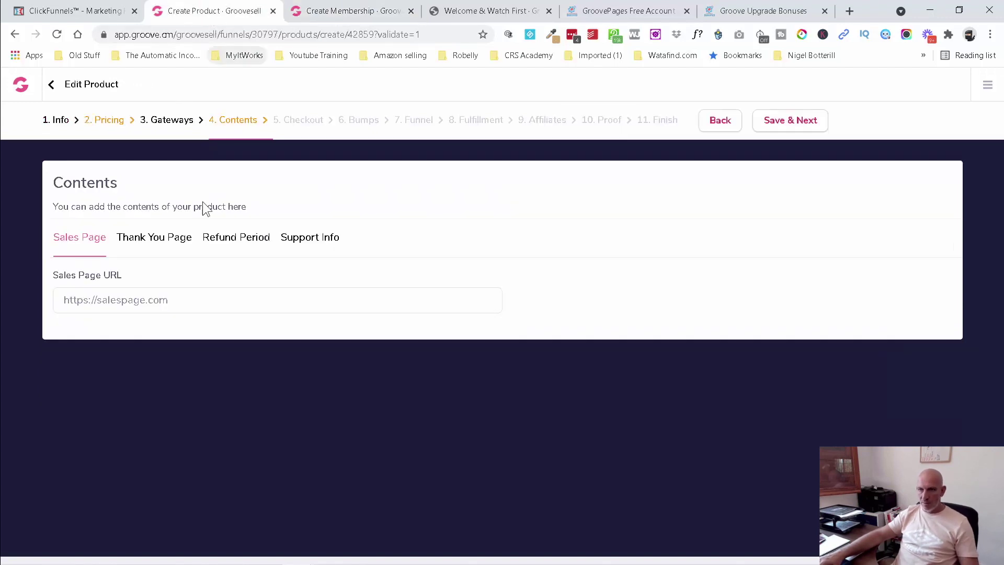
{"action": "triple_click", "coordinate": [183, 308]}
{"action": "key", "text": "ctrl+v"}
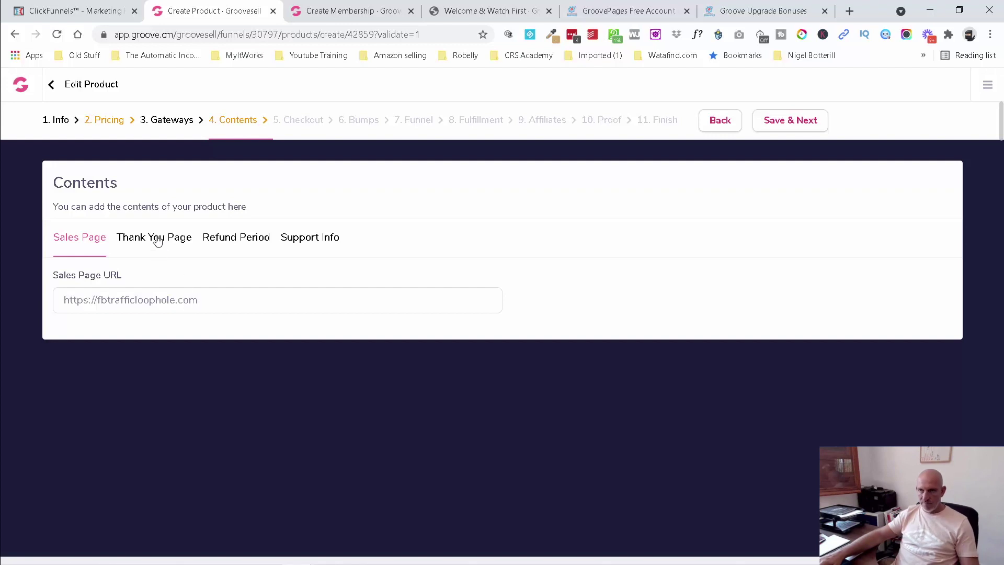
{"action": "left_click", "coordinate": [157, 238]}
{"action": "left_click", "coordinate": [173, 373]}
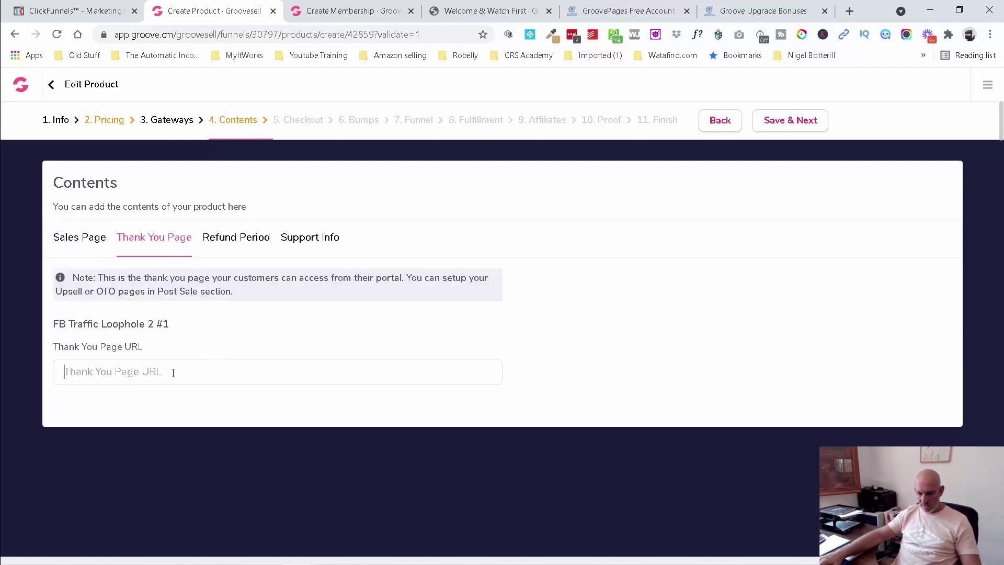
{"action": "key", "text": "ctrl+v"}
{"action": "type", "text": "/thanks"}
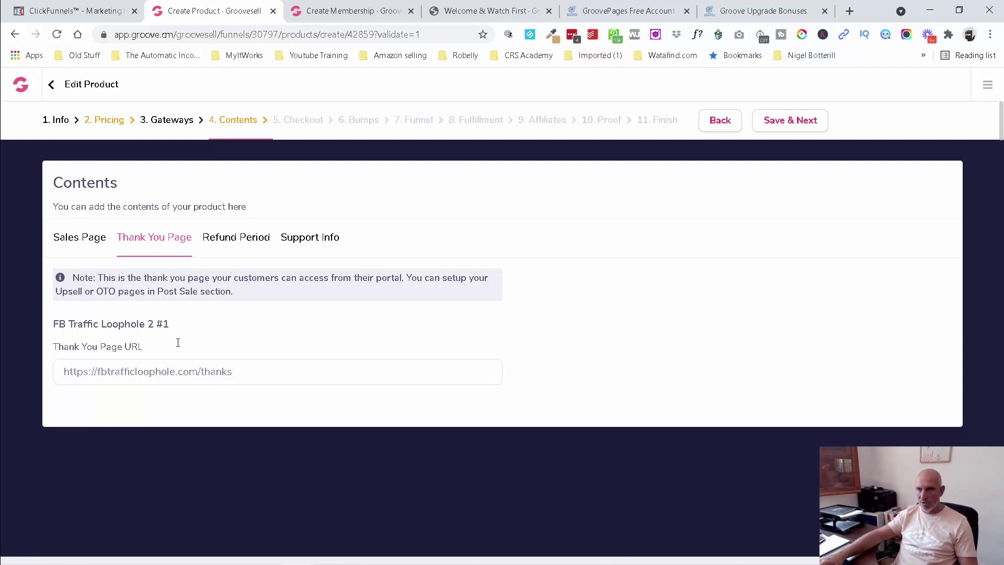
{"action": "left_click", "coordinate": [217, 247]}
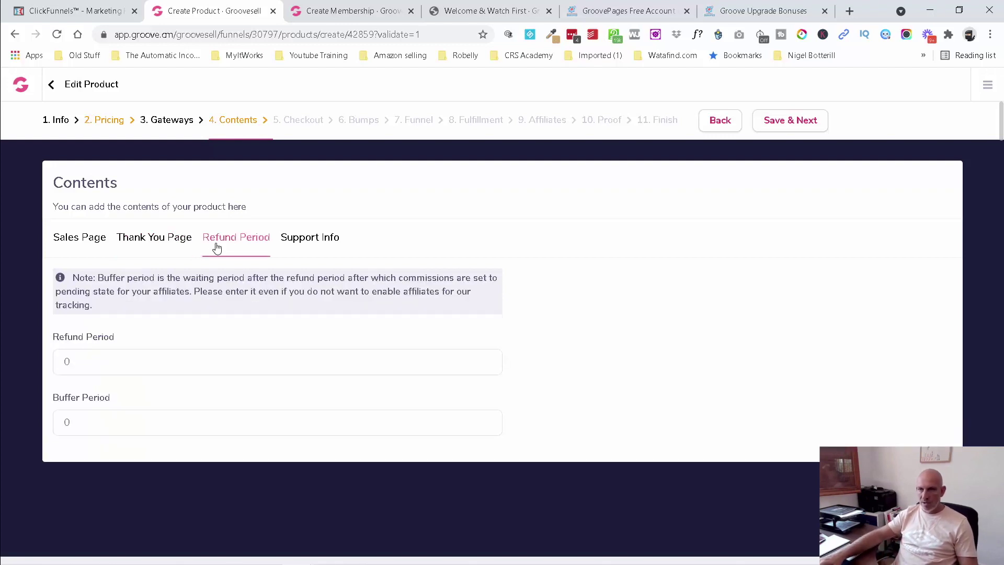
{"action": "left_click", "coordinate": [313, 239]}
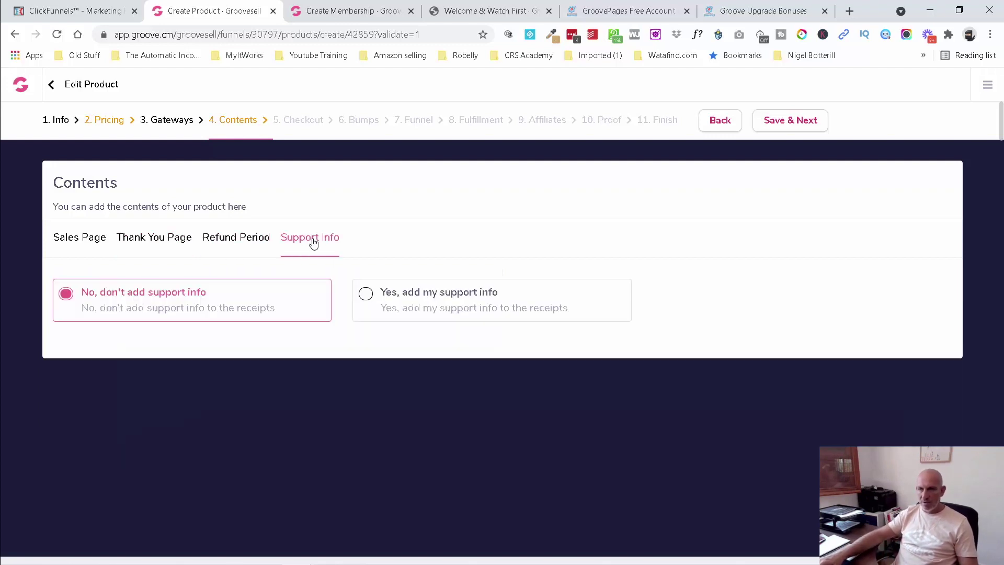
{"action": "left_click", "coordinate": [790, 121]}
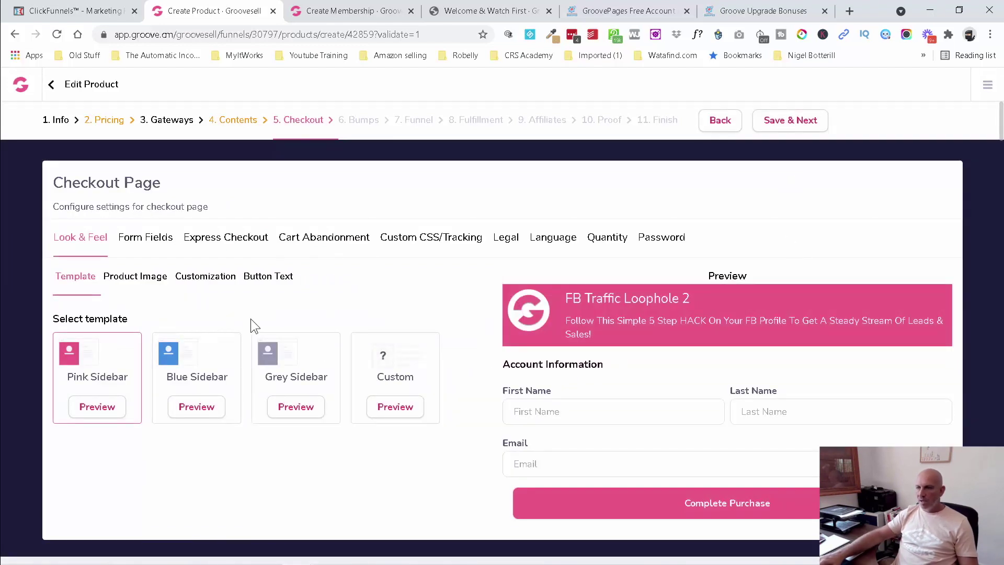
- Review the Look & Feel sub-tabs and apply the Grey Sidebar checkout template
{"action": "left_click", "coordinate": [121, 282]}
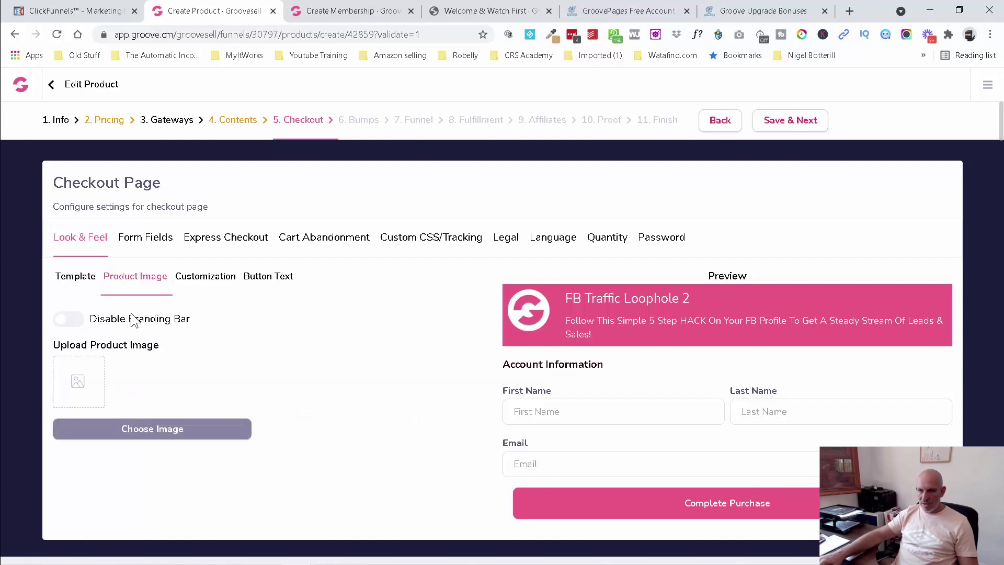
{"action": "left_click", "coordinate": [215, 280]}
{"action": "left_click", "coordinate": [261, 280]}
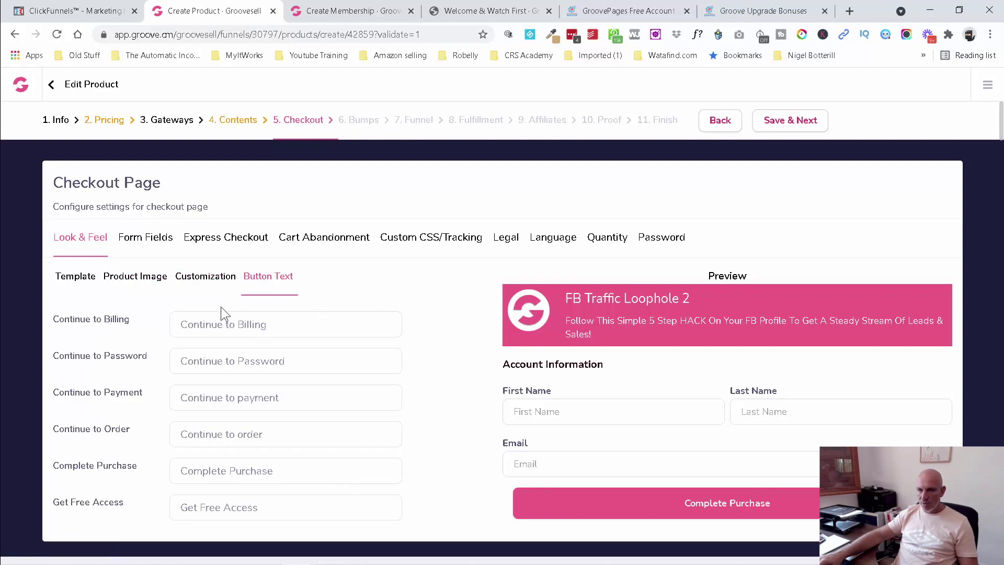
{"action": "left_click", "coordinate": [76, 277]}
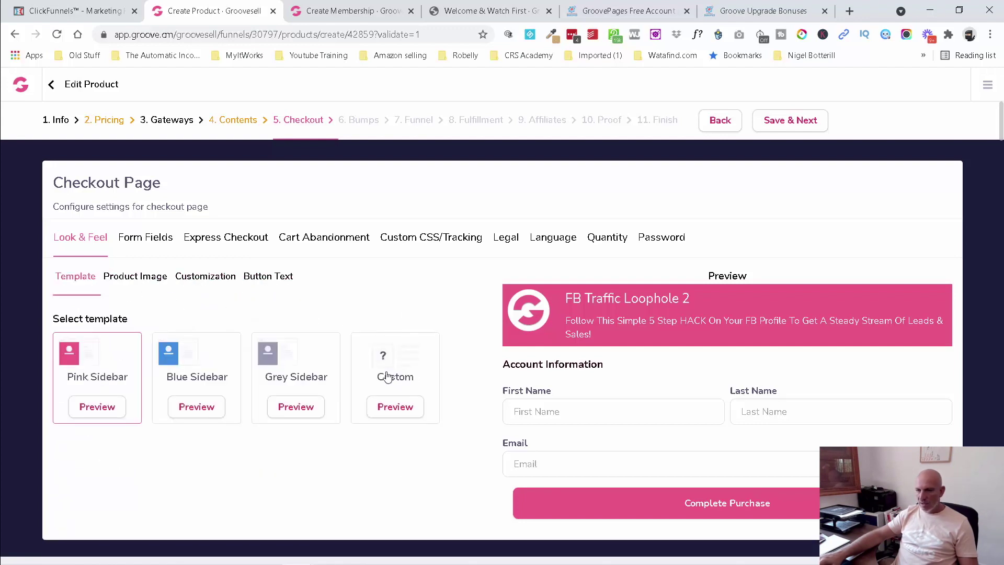
{"action": "left_click", "coordinate": [296, 403]}
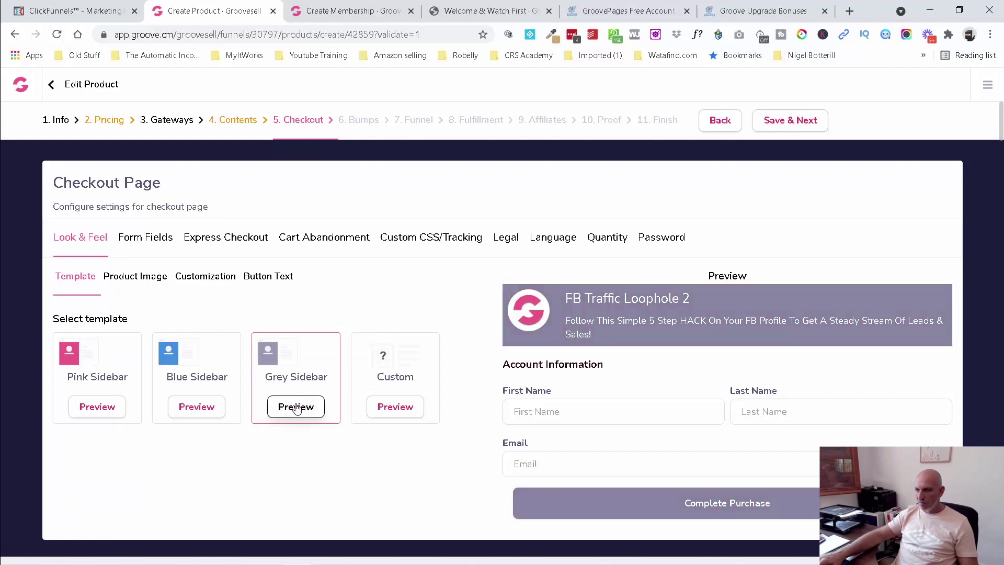
{"action": "left_click", "coordinate": [787, 122]}
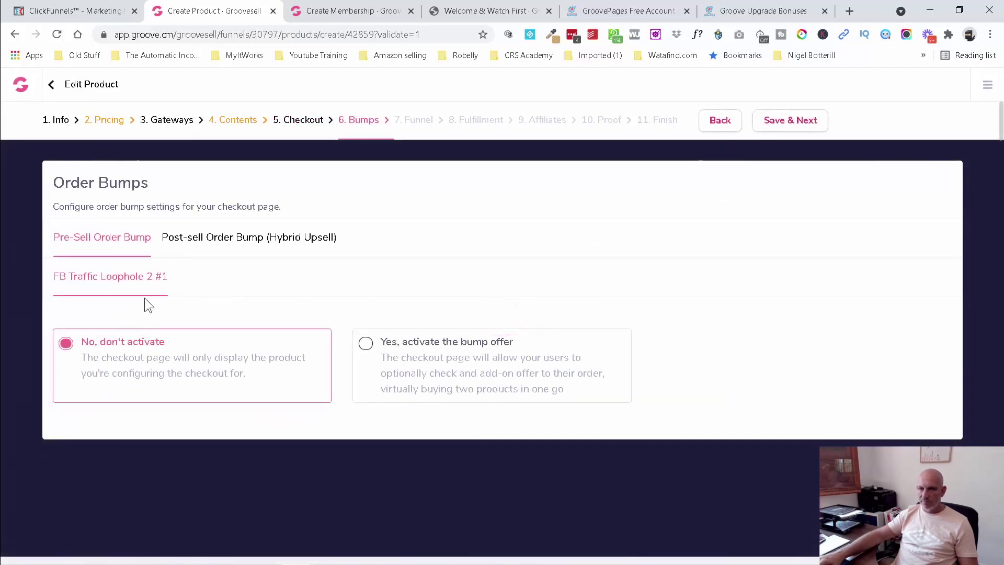
- Pass Order Bumps and Funnel, then attach the FB Traffic Loophole membership at FREE access
{"action": "left_click", "coordinate": [790, 123]}
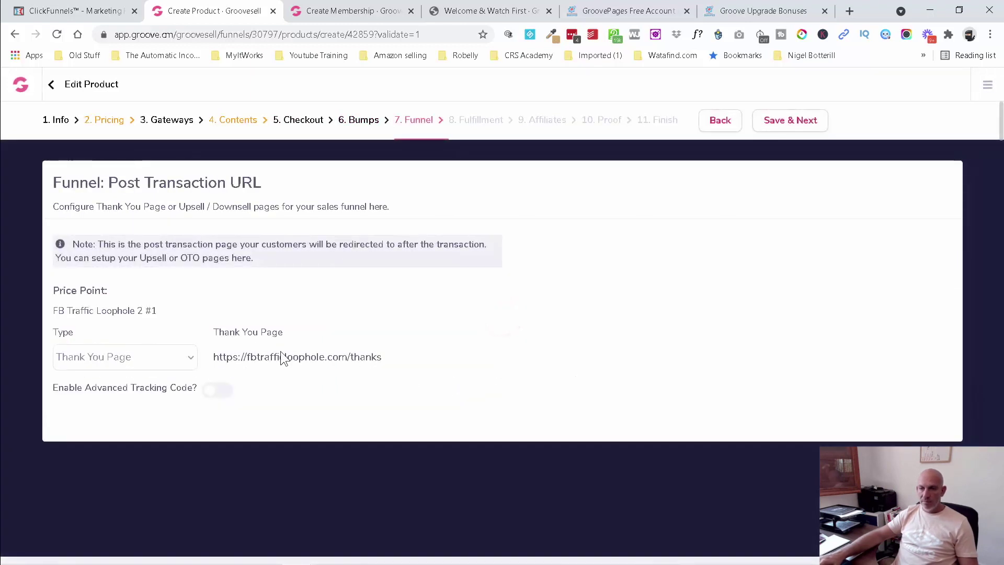
{"action": "left_click", "coordinate": [777, 125]}
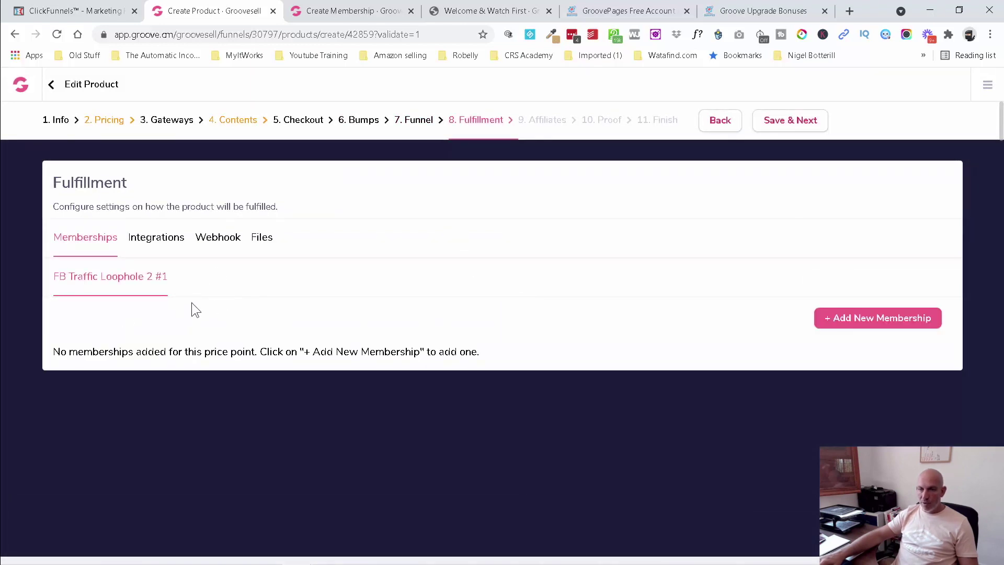
{"action": "left_click", "coordinate": [881, 318]}
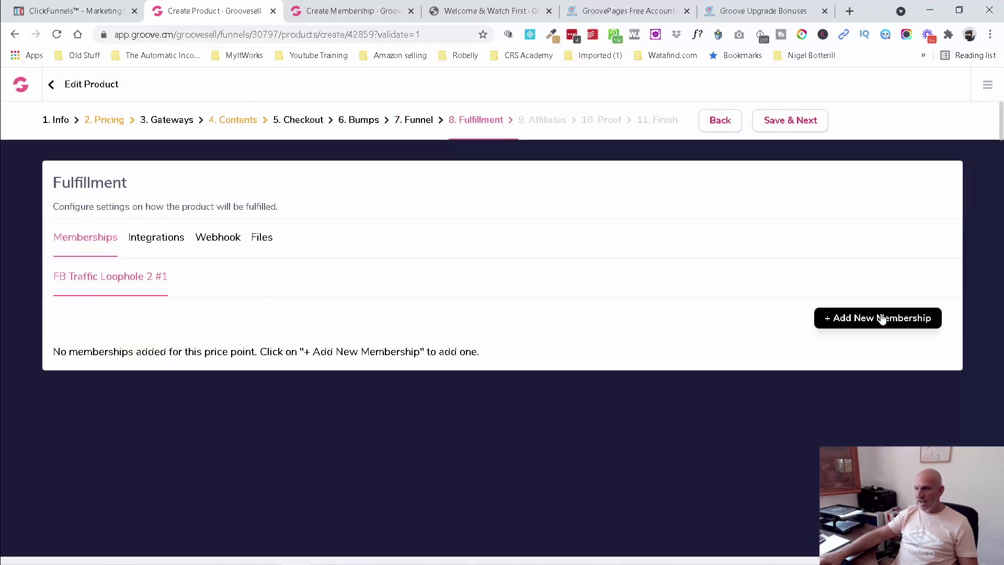
{"action": "left_click", "coordinate": [369, 327]}
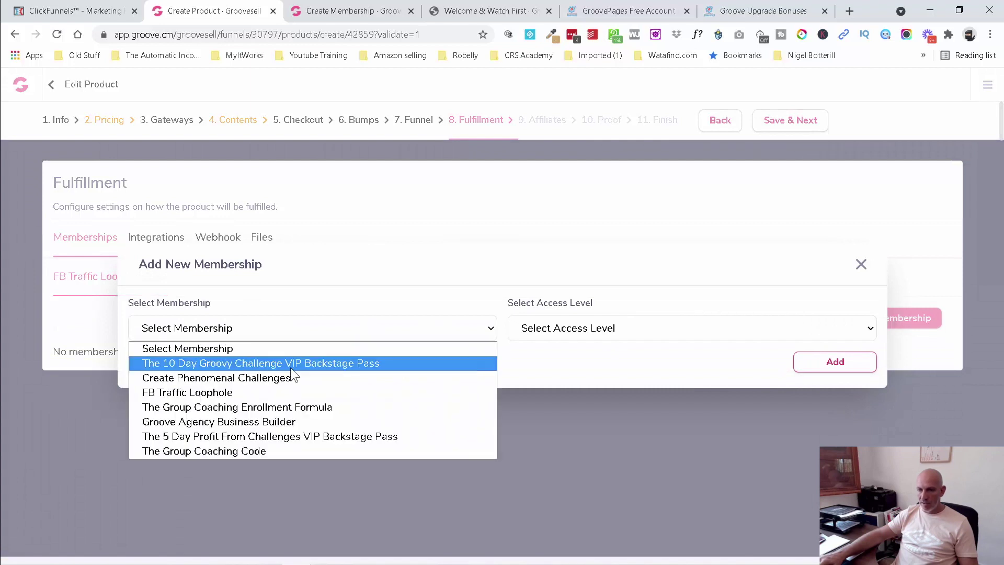
{"action": "left_click", "coordinate": [259, 391]}
{"action": "left_click", "coordinate": [615, 328]}
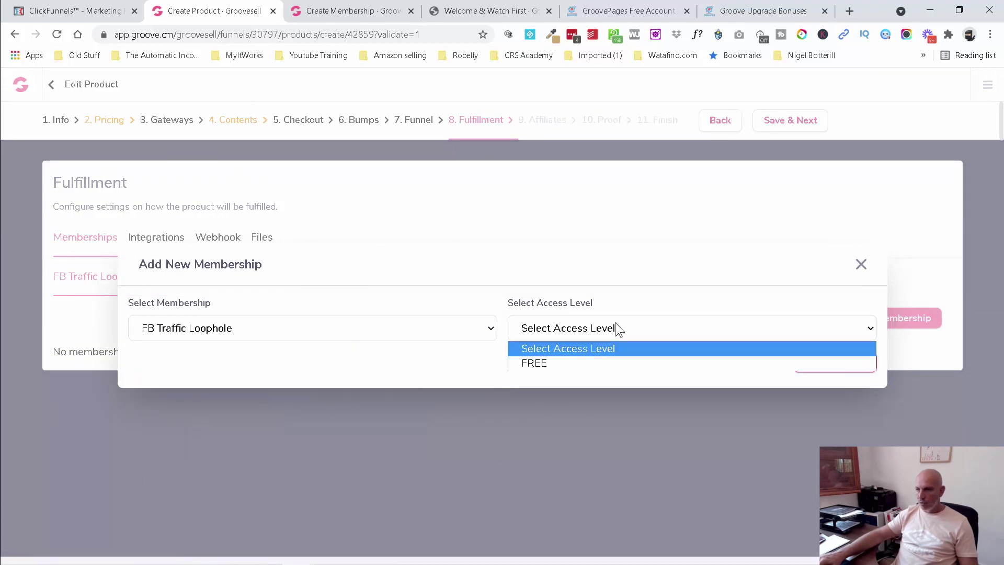
{"action": "left_click", "coordinate": [589, 360]}
{"action": "left_click", "coordinate": [826, 365]}
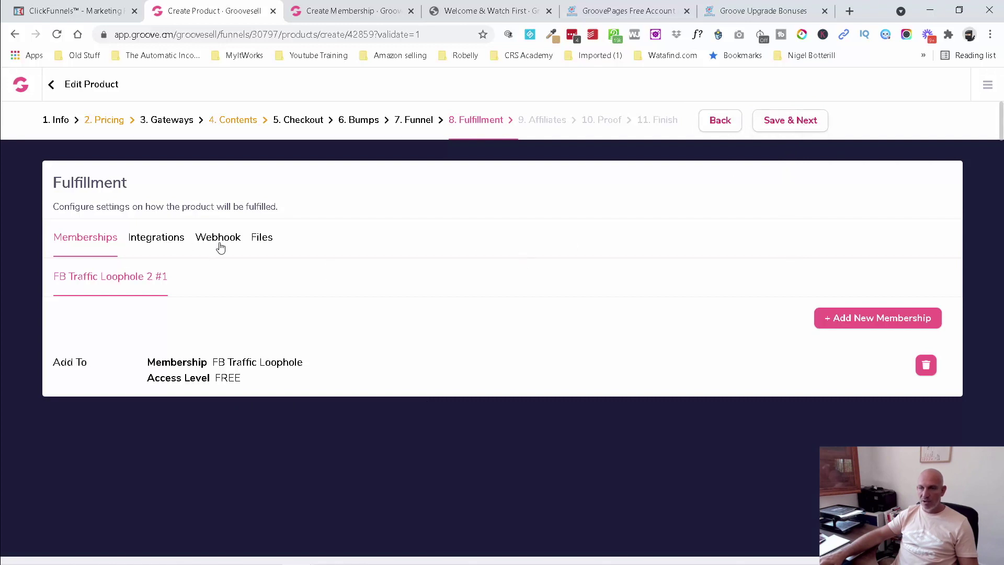
- Save through Fulfillment, Affiliates and Proof without an affiliate program to reach Finish
{"action": "left_click", "coordinate": [786, 130]}
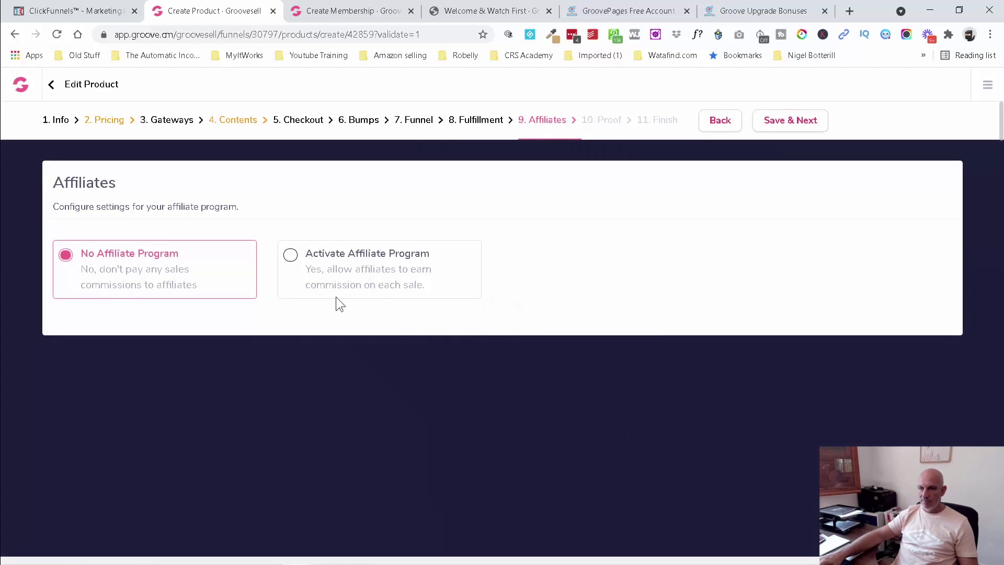
{"action": "left_click", "coordinate": [798, 122]}
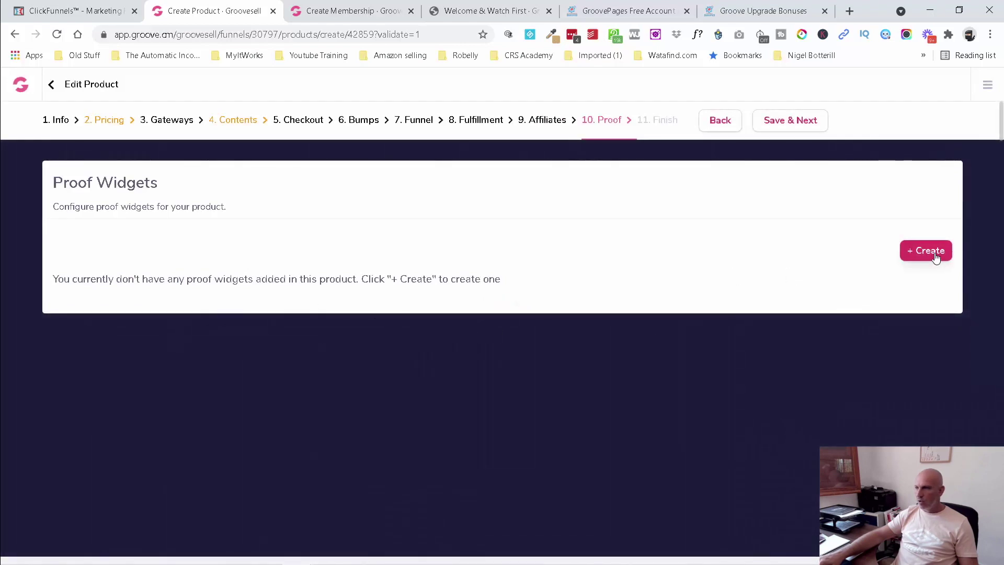
{"action": "left_click", "coordinate": [786, 124]}
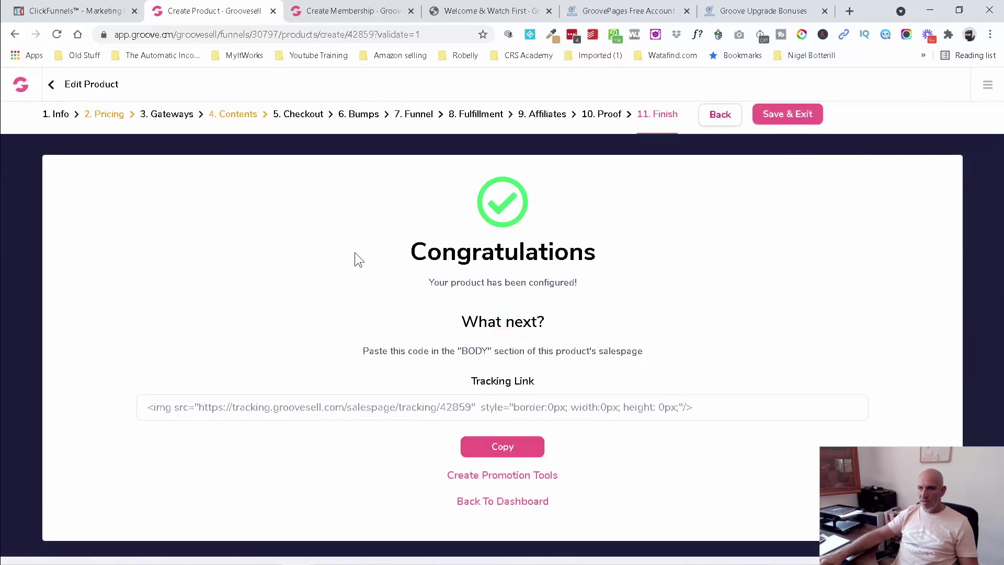
- Review and save the 2. Pricing plan, then return to the funnel's Products list
{"action": "left_click", "coordinate": [101, 120]}
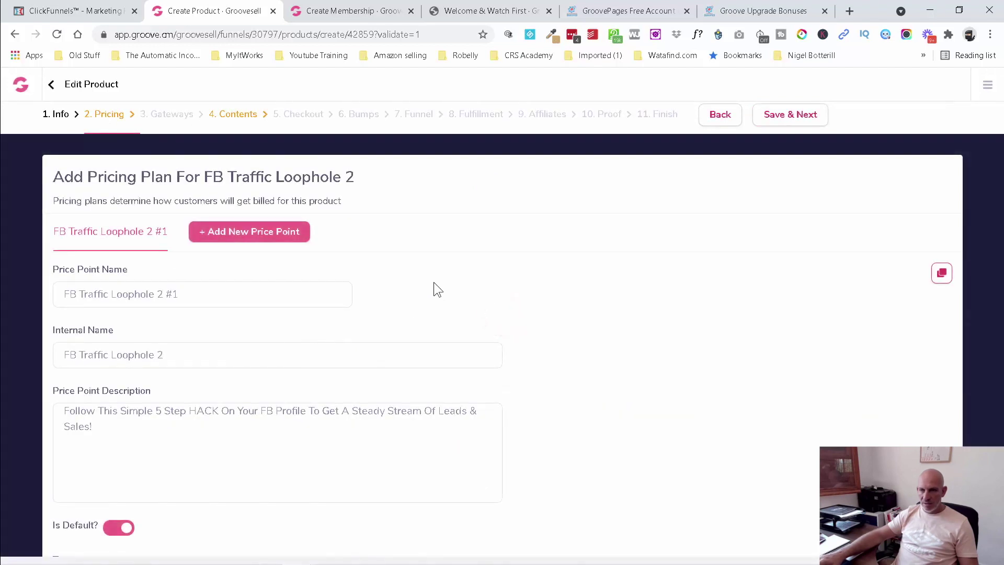
{"action": "scroll", "coordinate": [434, 282], "scroll_direction": "down", "scroll_amount": 5}
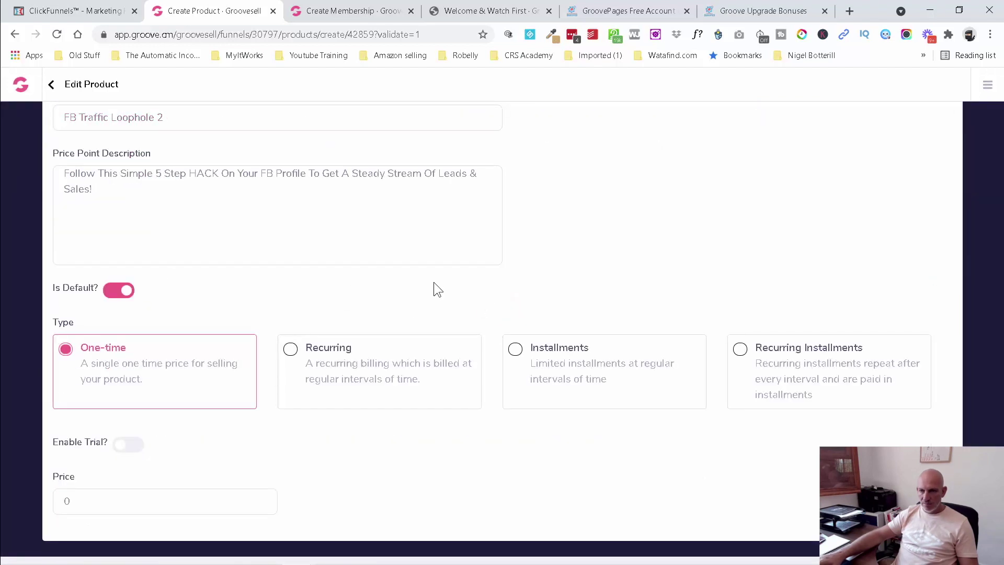
{"action": "scroll", "coordinate": [437, 290], "scroll_direction": "up", "scroll_amount": 5}
{"action": "left_click", "coordinate": [781, 122]}
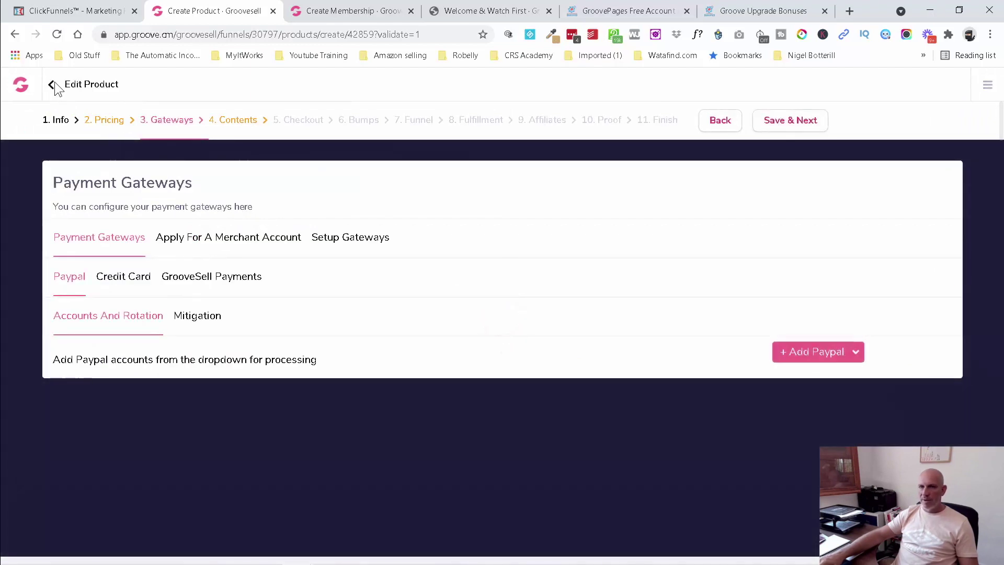
{"action": "left_click", "coordinate": [52, 85]}
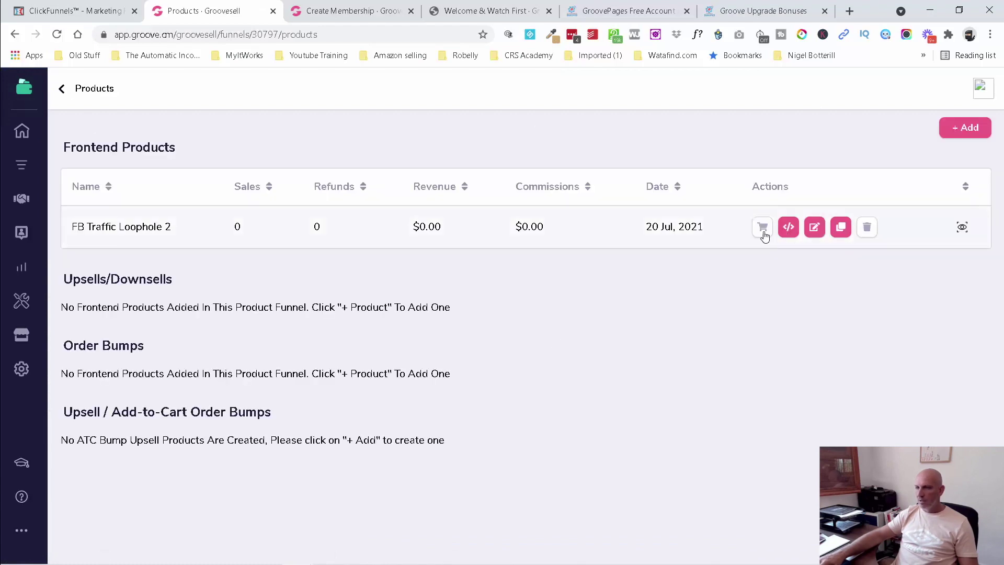
- Make the FB Traffic Loophole 2 funnel live on subdomain fbtrafficloophole2
{"action": "left_click", "coordinate": [24, 166]}
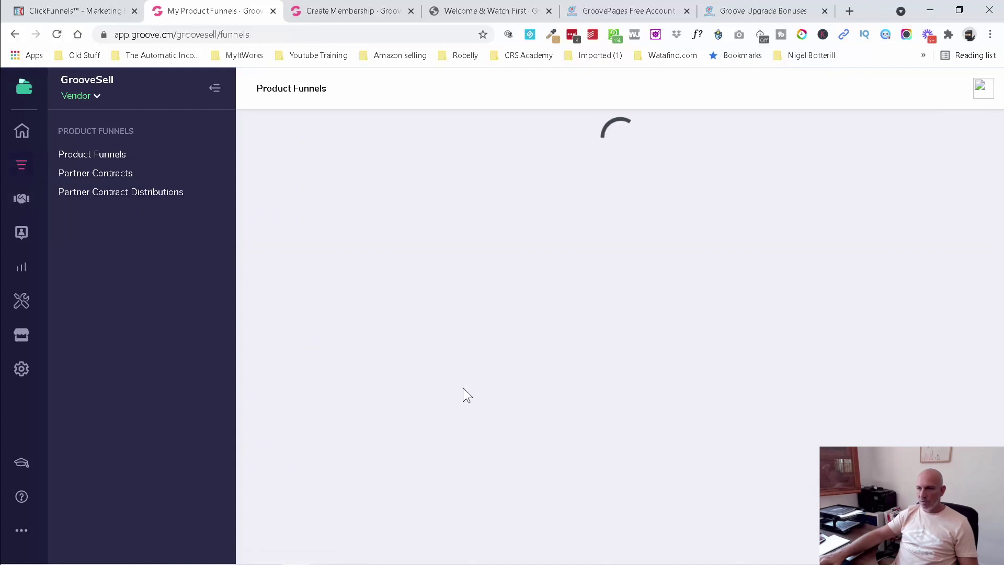
{"action": "scroll", "coordinate": [462, 388], "scroll_direction": "down", "scroll_amount": 15}
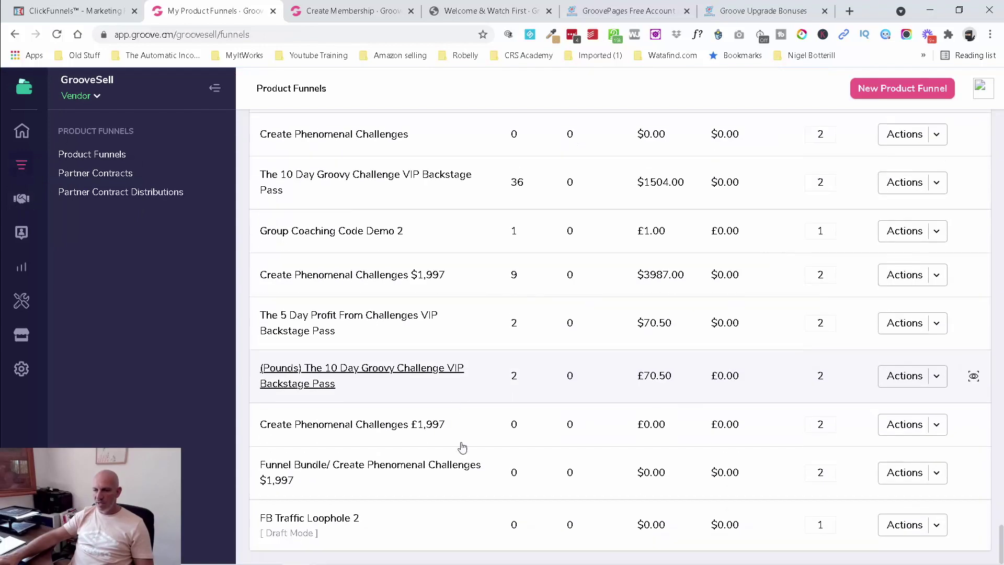
{"action": "left_click", "coordinate": [937, 526]}
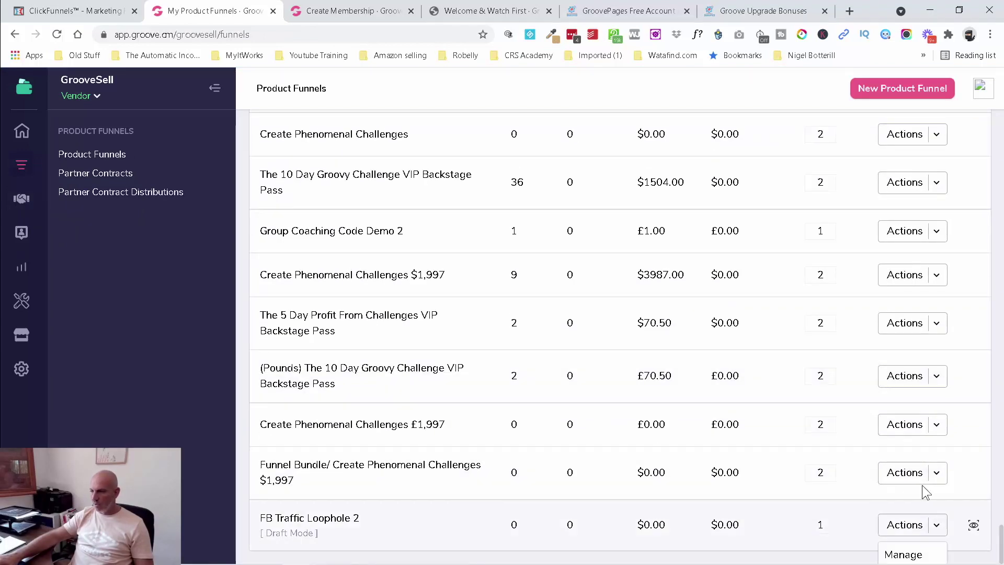
{"action": "scroll", "coordinate": [922, 485], "scroll_direction": "down", "scroll_amount": 4}
{"action": "left_click", "coordinate": [910, 483]}
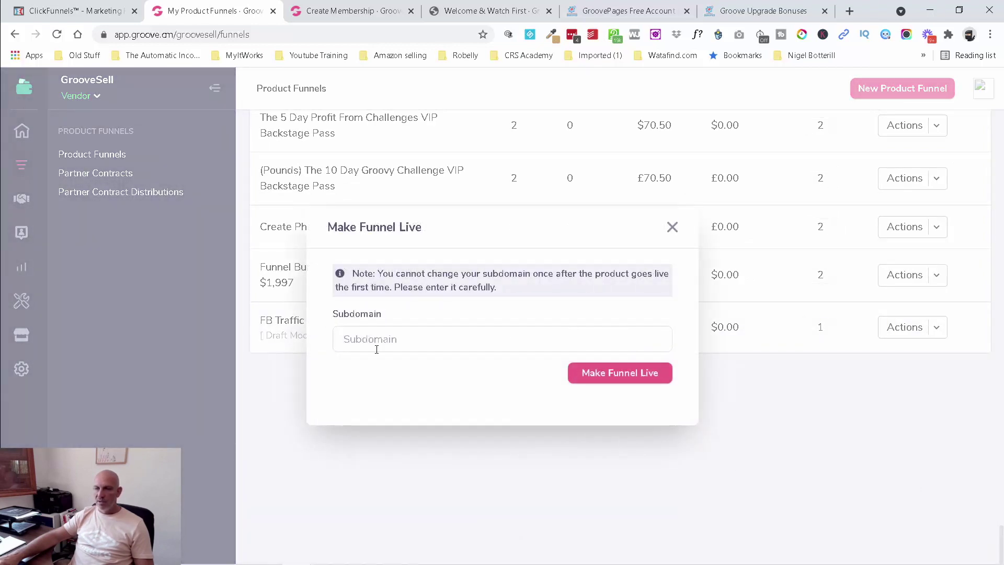
{"action": "left_click", "coordinate": [376, 343]}
{"action": "type", "text": "fbt"}
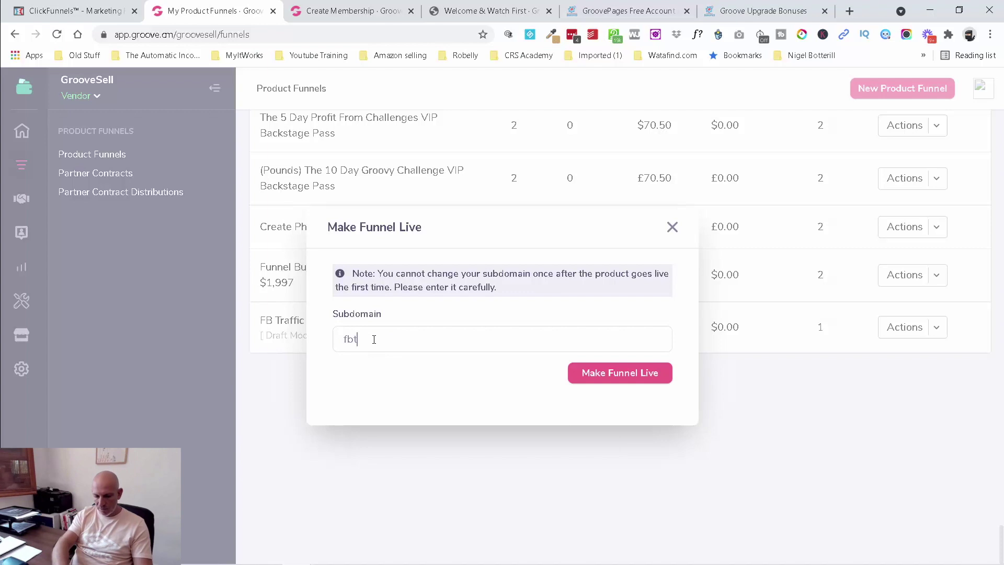
{"action": "type", "text": "raffic"}
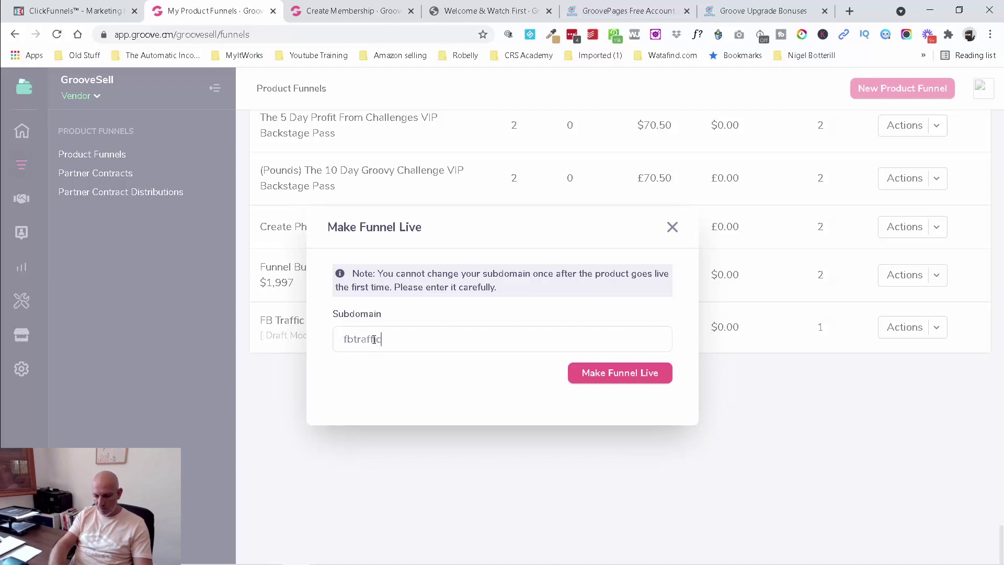
{"action": "type", "text": "loophole2"}
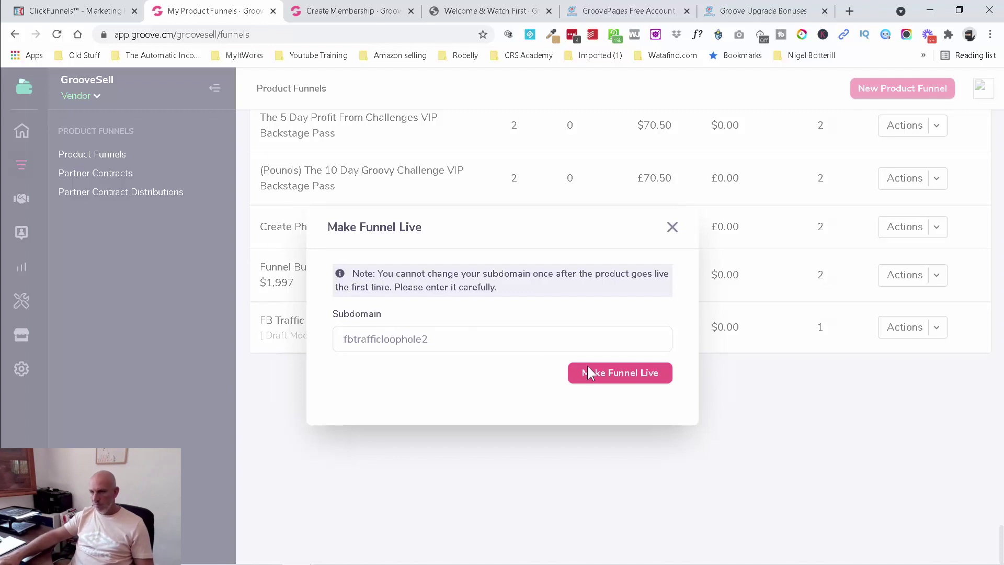
{"action": "left_click", "coordinate": [618, 381]}
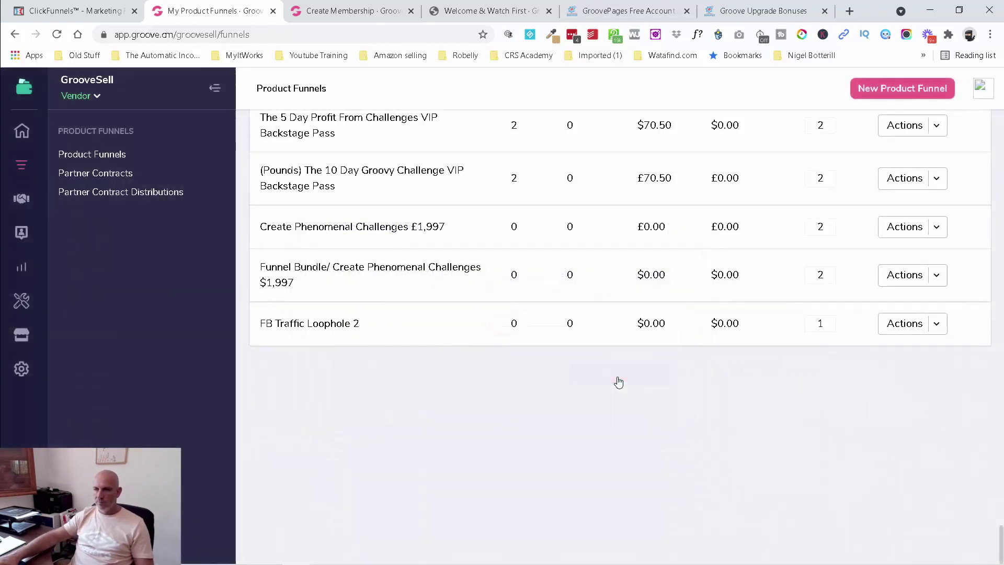
{"action": "left_click", "coordinate": [937, 323]}
- Create a Free Signups checkout page named 'Fb Traffic Loophole 2' from the product's checkout links
{"action": "left_click", "coordinate": [917, 359]}
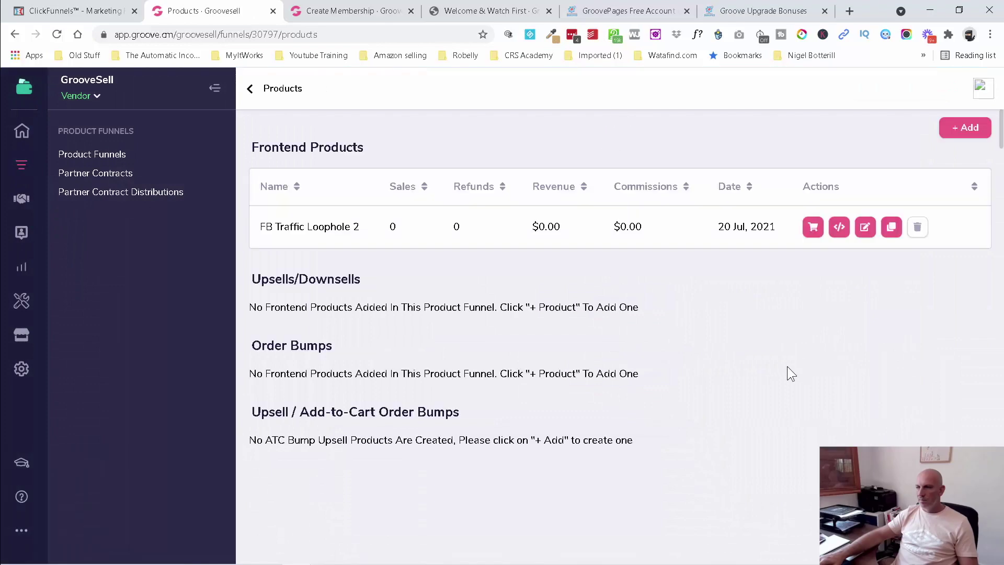
{"action": "left_click", "coordinate": [812, 230]}
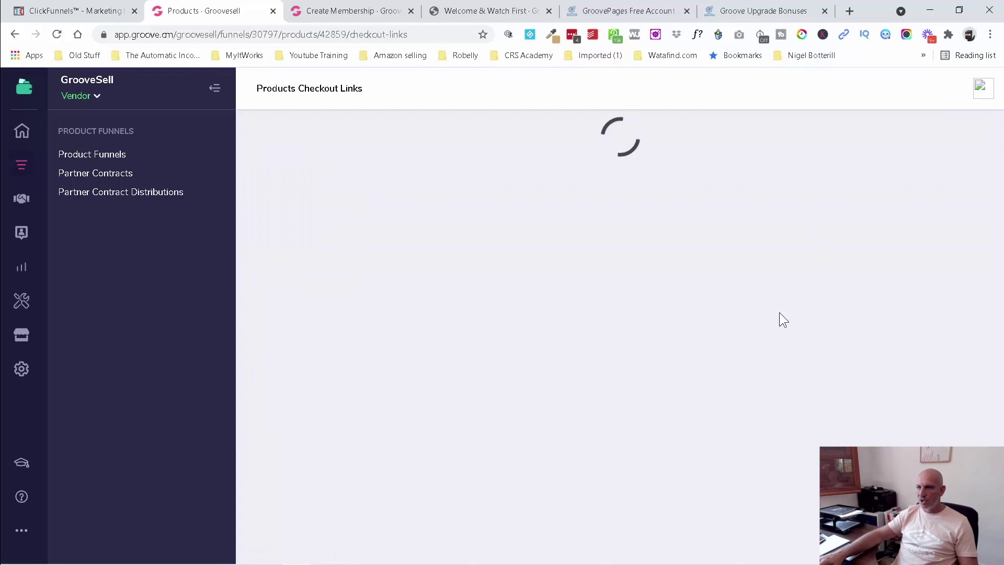
{"action": "left_click", "coordinate": [955, 127]}
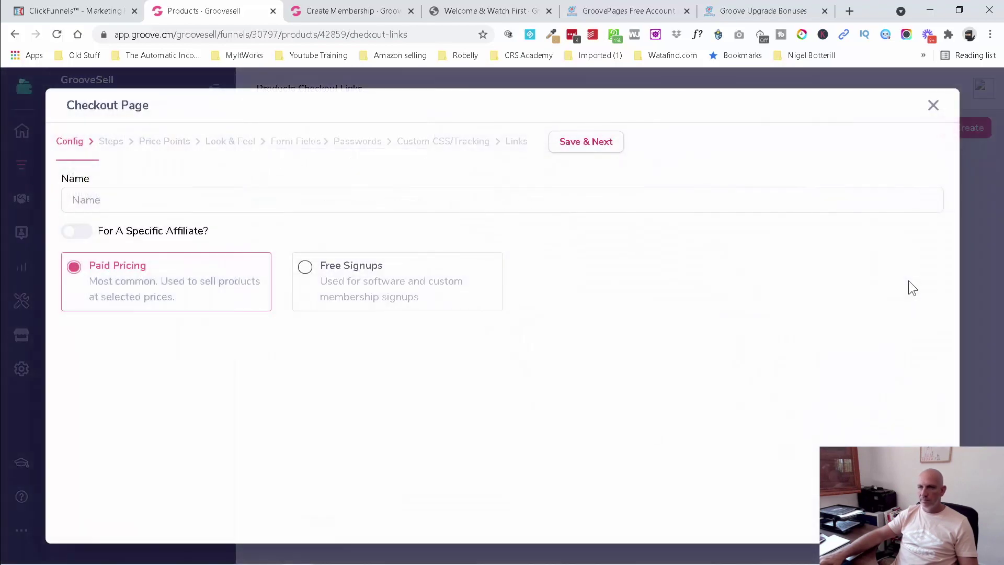
{"action": "type", "text": "F"}
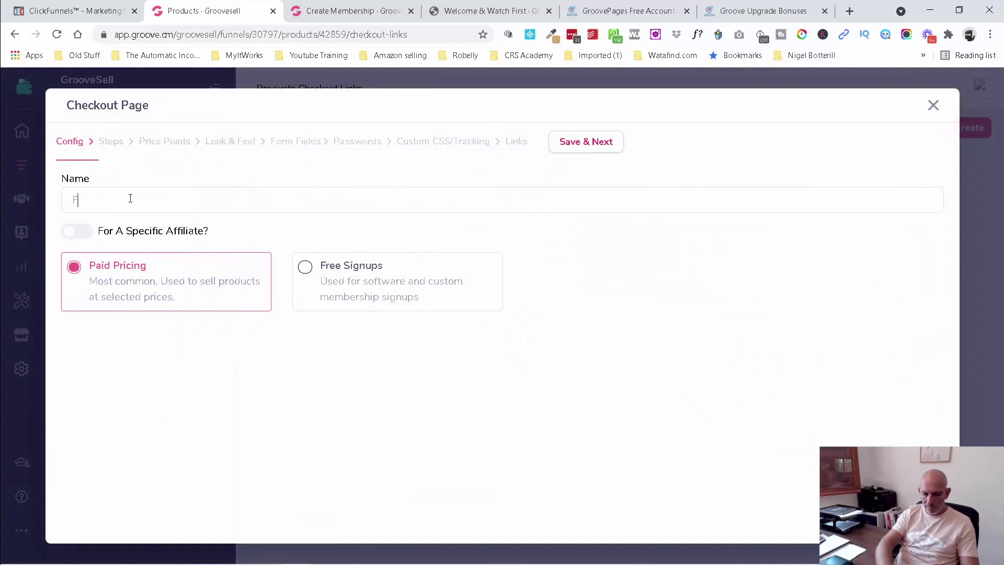
{"action": "type", "text": "b Traffic"}
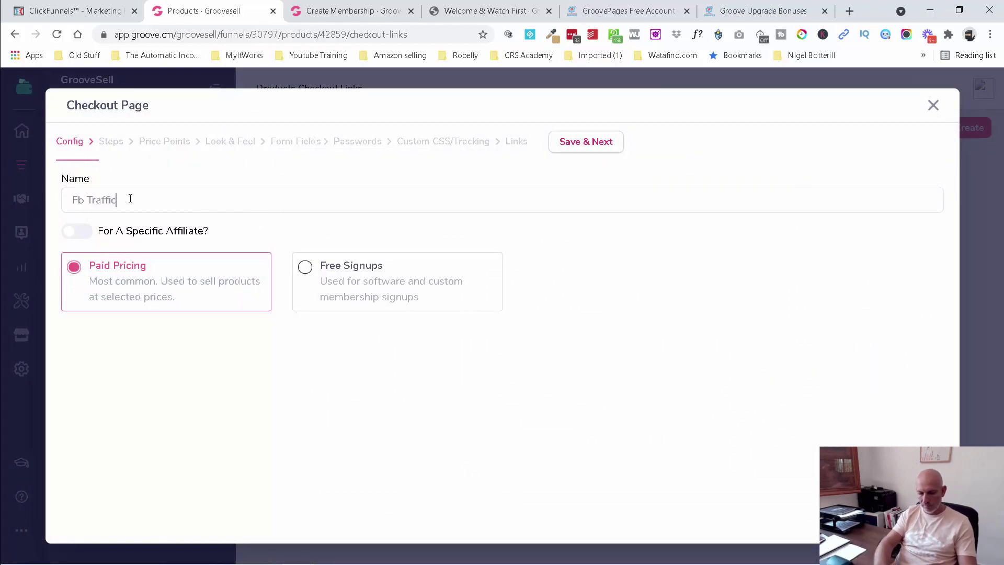
{"action": "type", "text": " Loophole 2"}
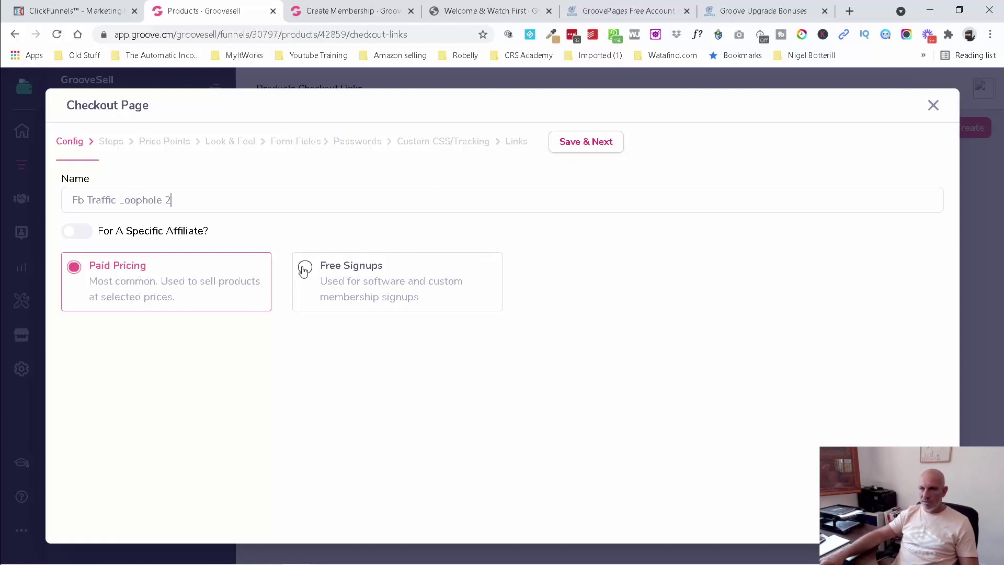
{"action": "left_click", "coordinate": [306, 268]}
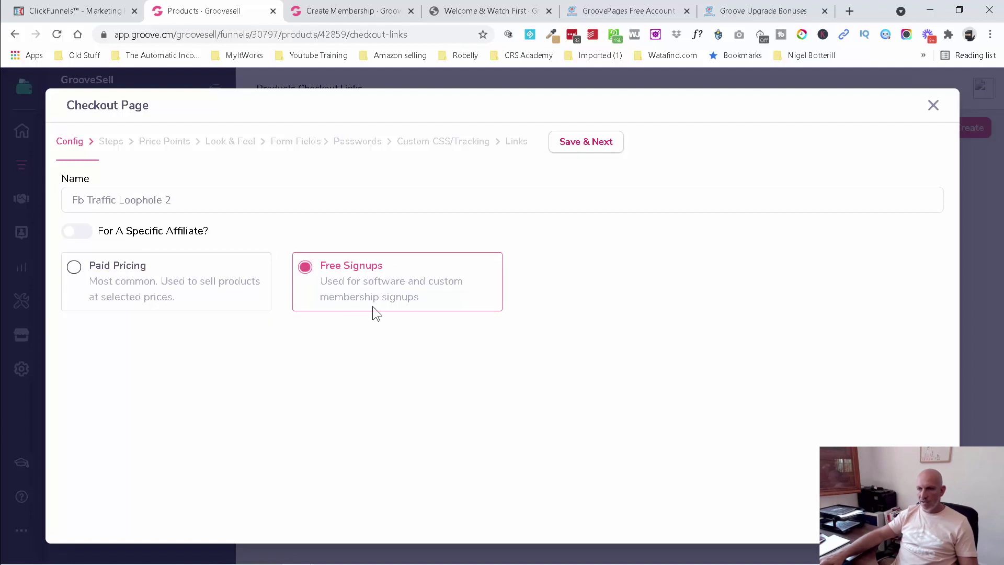
{"action": "left_click", "coordinate": [581, 143]}
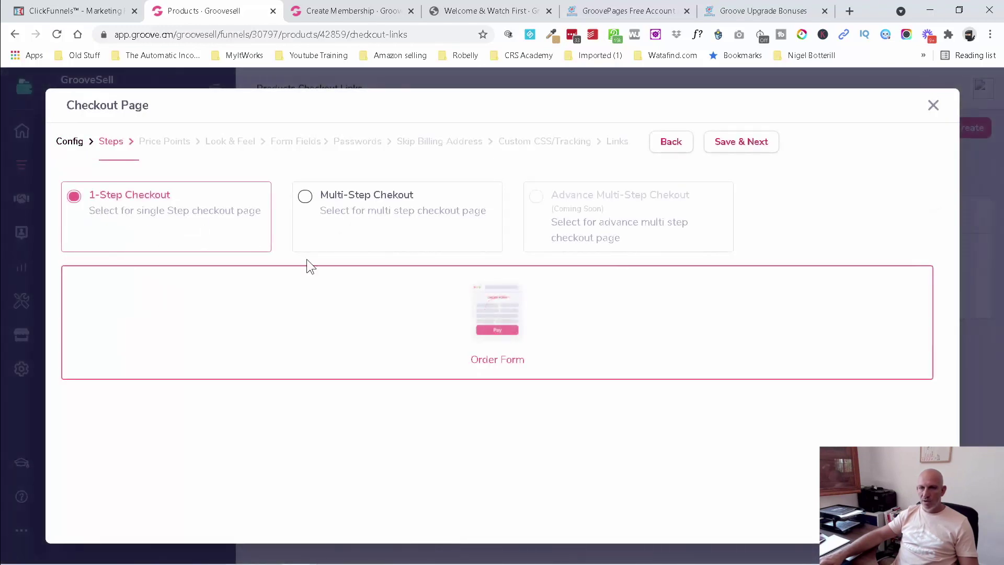
- Keep the 1-Step Checkout layout and all price points
{"action": "left_click", "coordinate": [304, 196]}
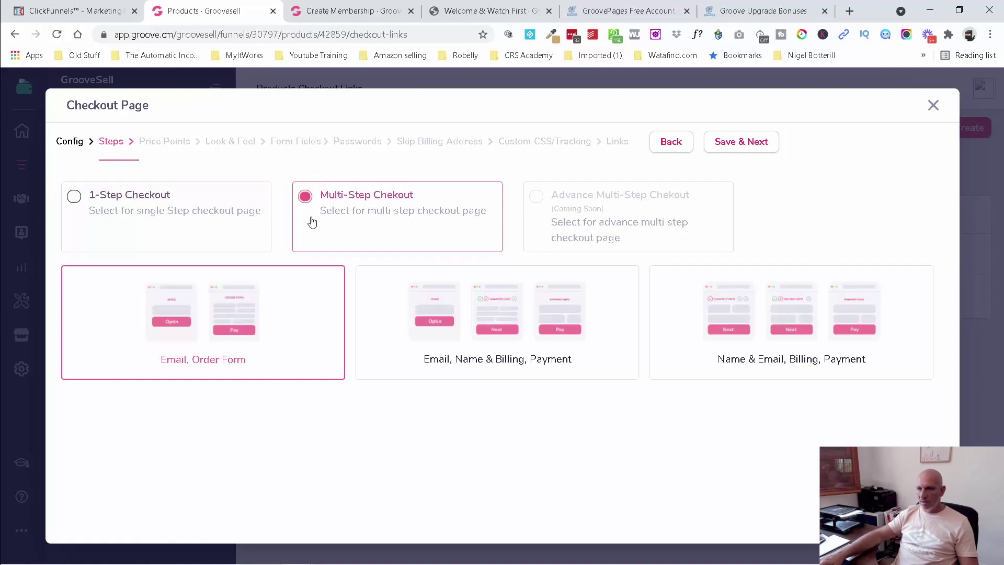
{"action": "left_click", "coordinate": [76, 197]}
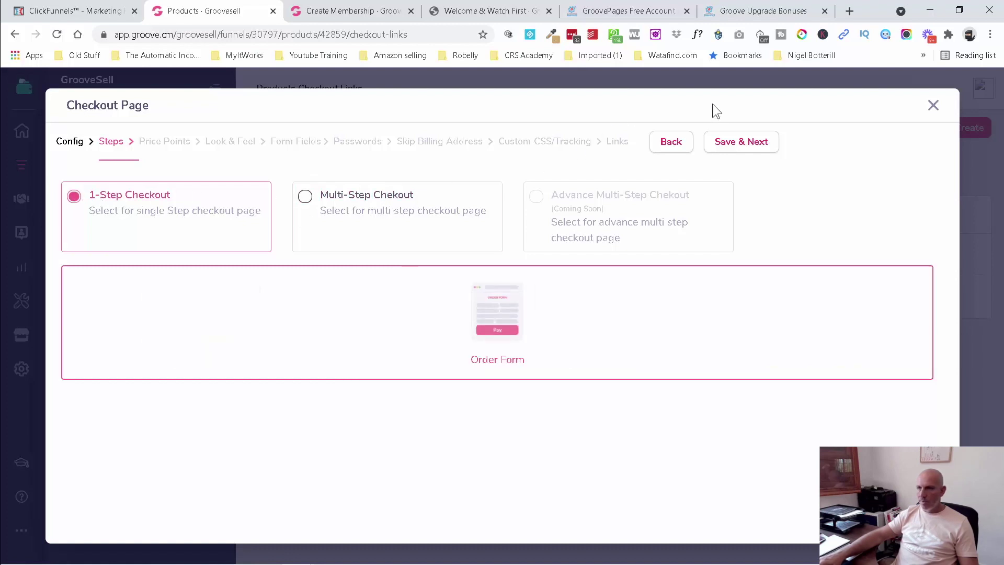
{"action": "left_click", "coordinate": [746, 144]}
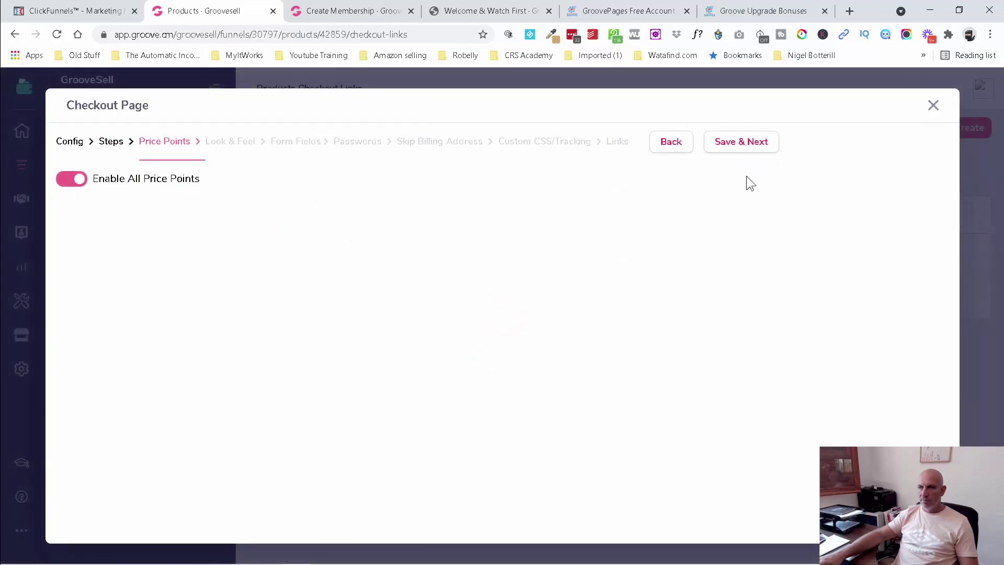
{"action": "left_click", "coordinate": [751, 147]}
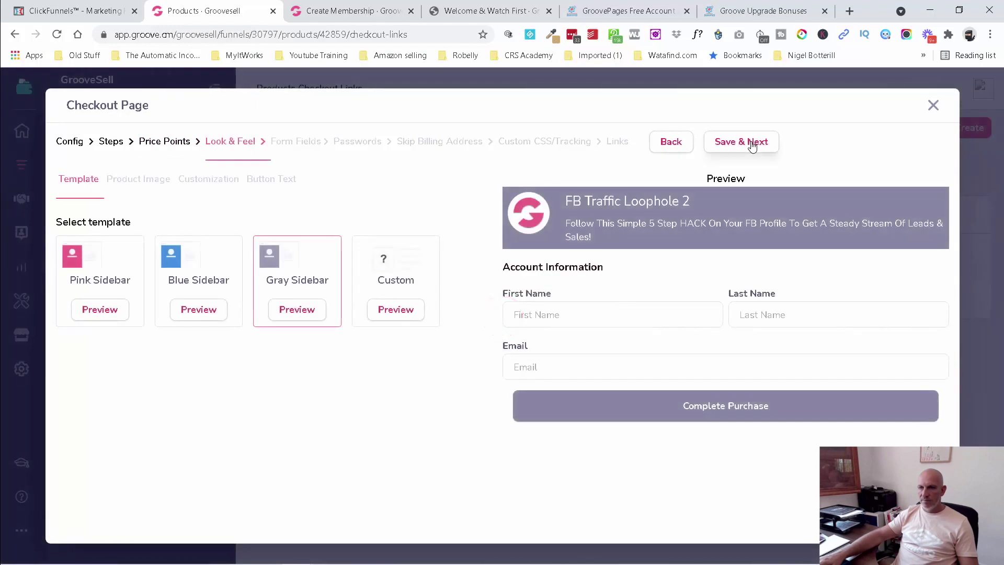
- Review the Look & Feel image, customization and button tabs, keeping default styling
{"action": "left_click", "coordinate": [136, 180]}
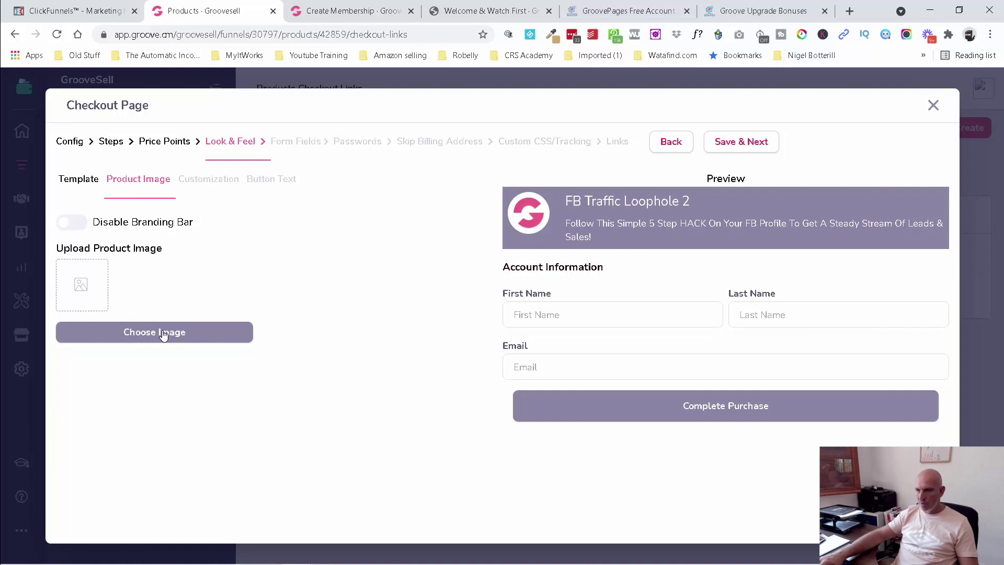
{"action": "left_click", "coordinate": [214, 180]}
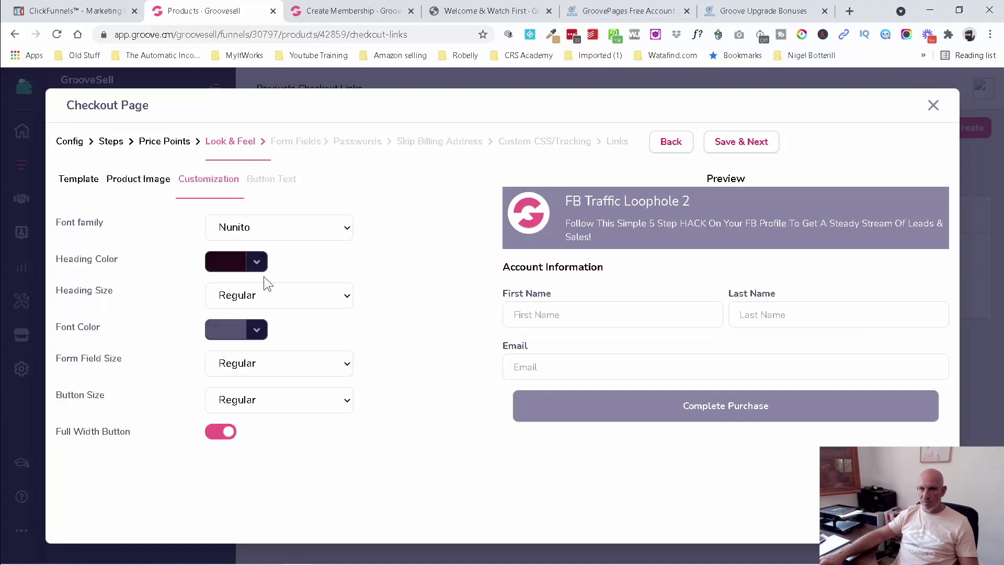
{"action": "left_click", "coordinate": [276, 186]}
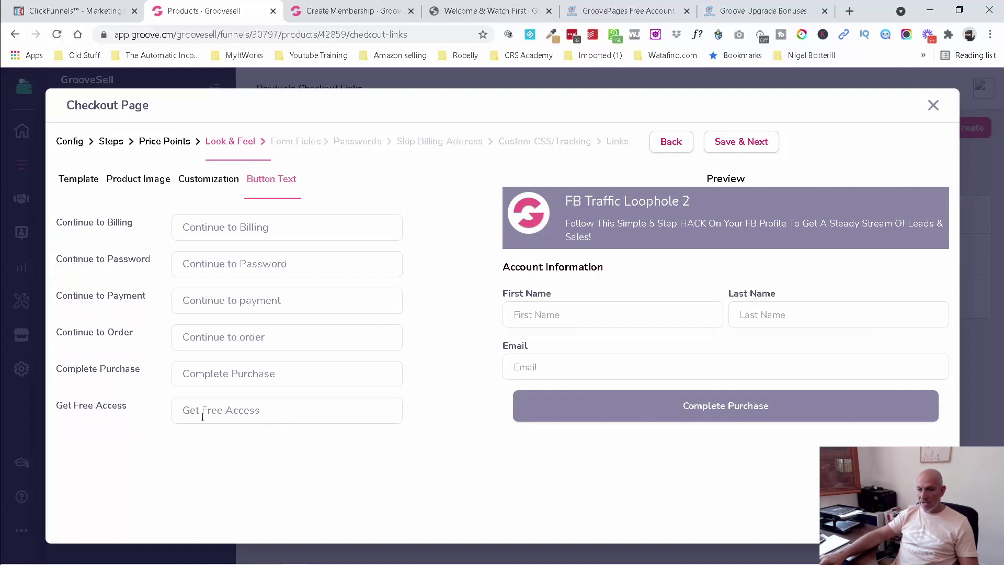
{"action": "left_click", "coordinate": [749, 144]}
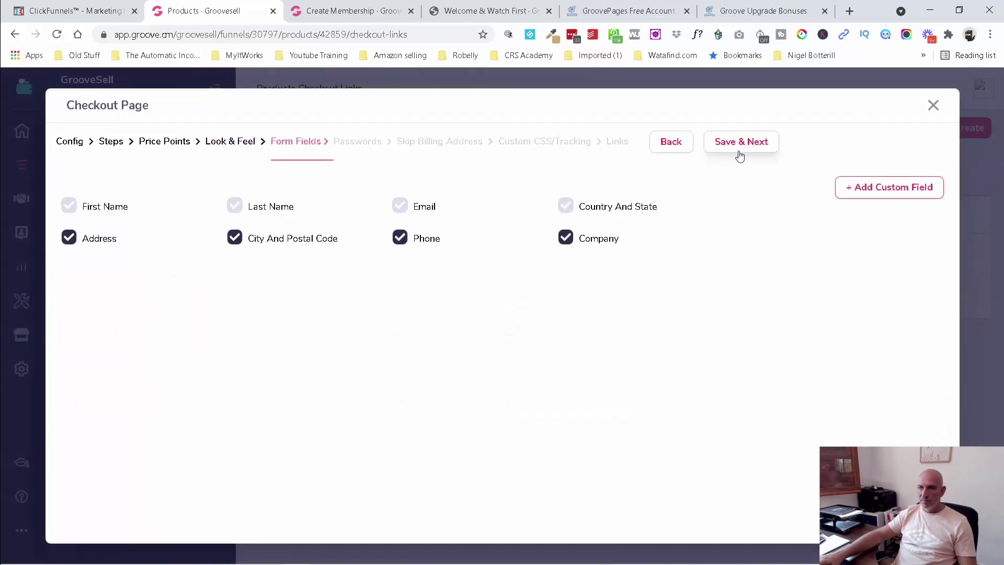
- Adjust the checkout form fields so Phone and Company are turned off
{"action": "left_click", "coordinate": [67, 243]}
{"action": "left_click", "coordinate": [232, 240]}
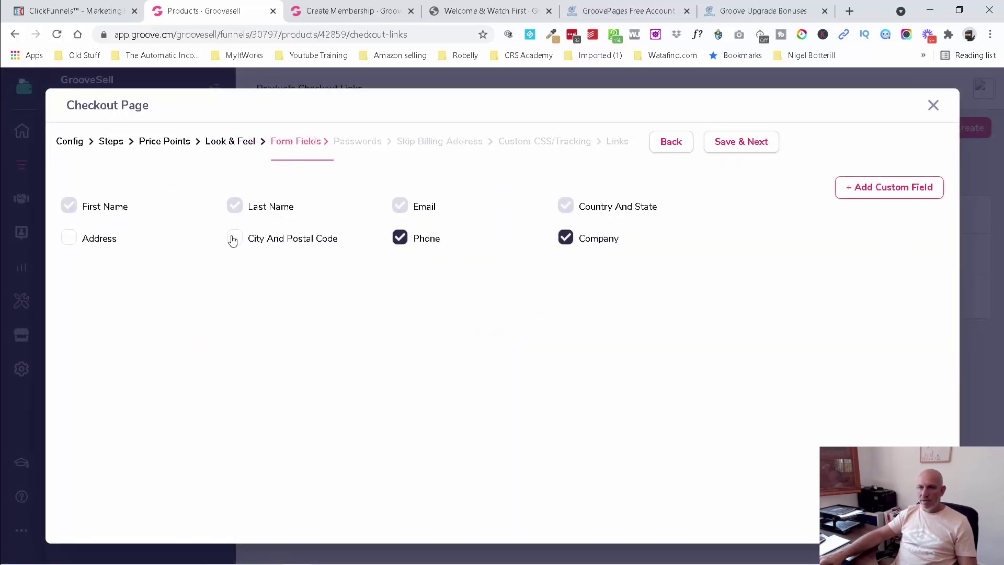
{"action": "left_click", "coordinate": [400, 238]}
{"action": "left_click", "coordinate": [570, 243]}
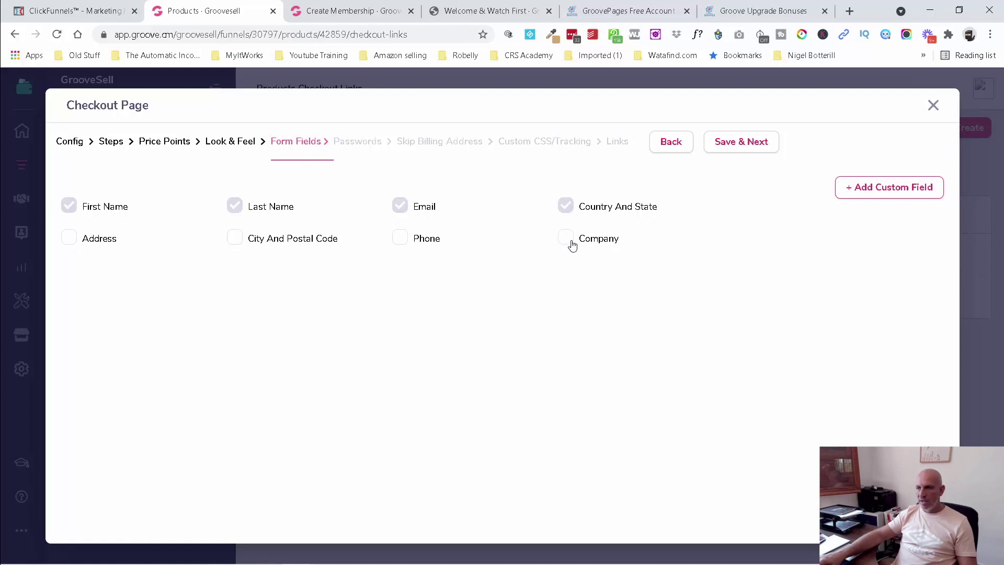
{"action": "double_click", "coordinate": [572, 212]}
{"action": "left_click", "coordinate": [570, 207]}
{"action": "left_click", "coordinate": [736, 148]}
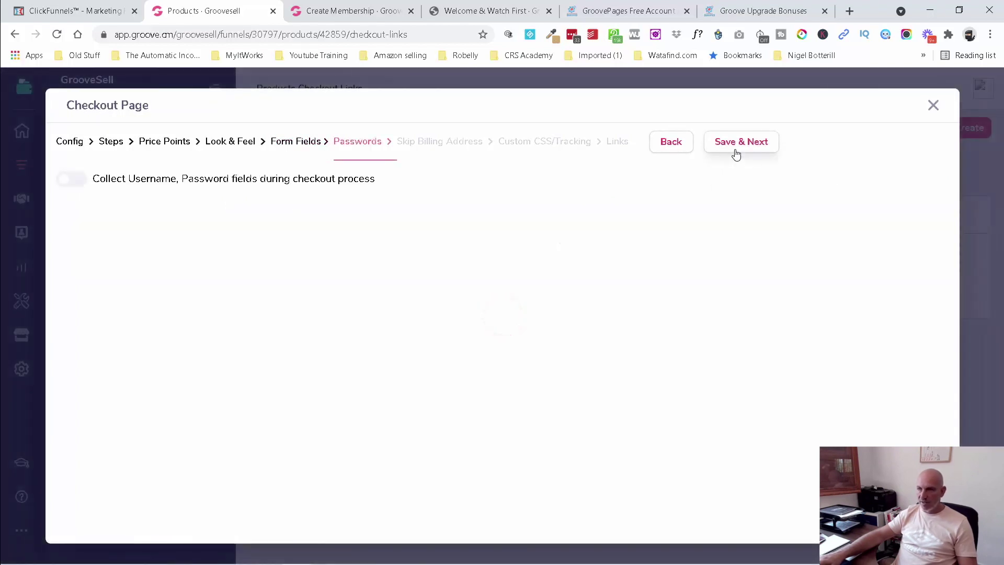
- Skip billing, address info and legal/TOS for the FB Traffic Loophole 2 #1 price point
{"action": "left_click", "coordinate": [737, 144]}
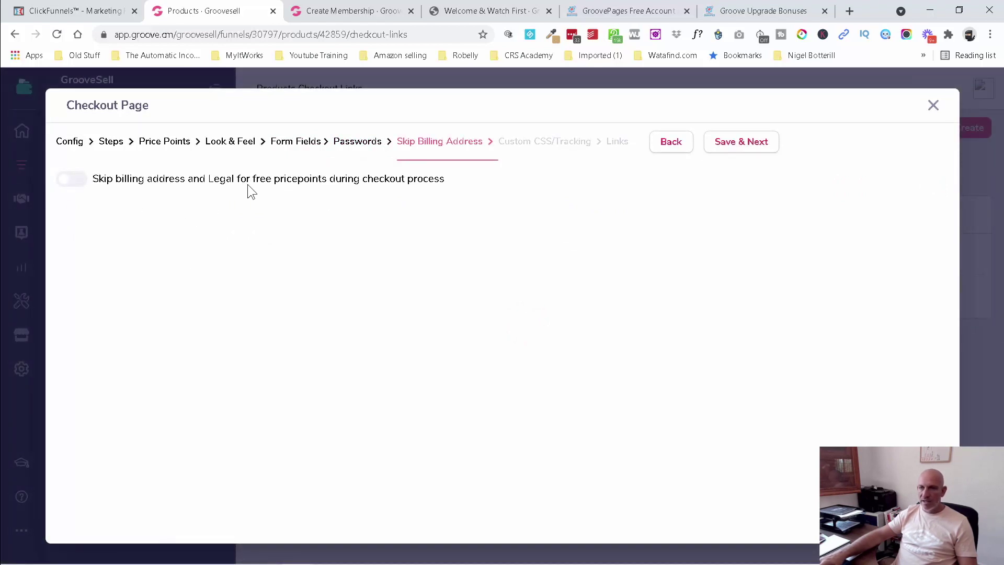
{"action": "left_click", "coordinate": [78, 186]}
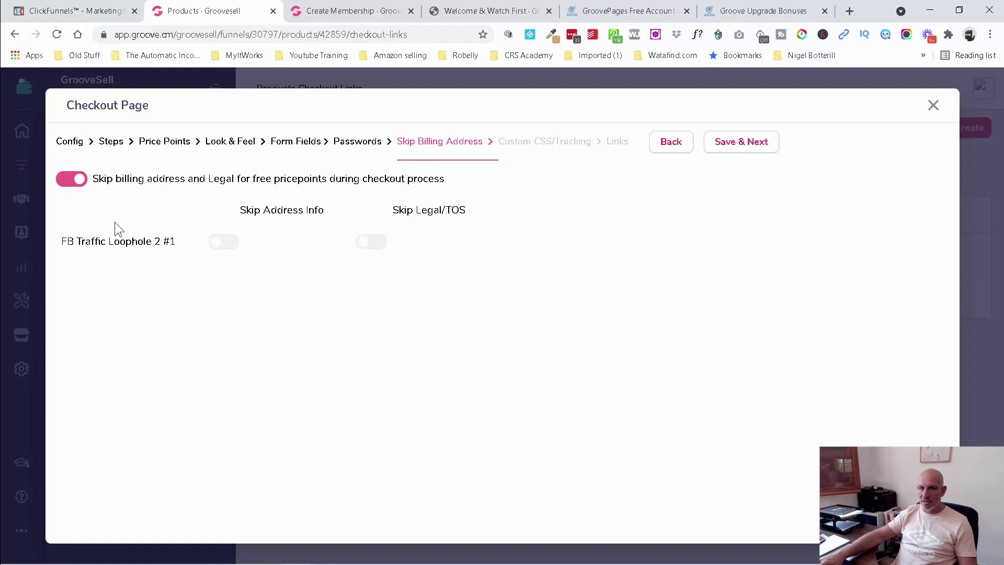
{"action": "left_click", "coordinate": [229, 246]}
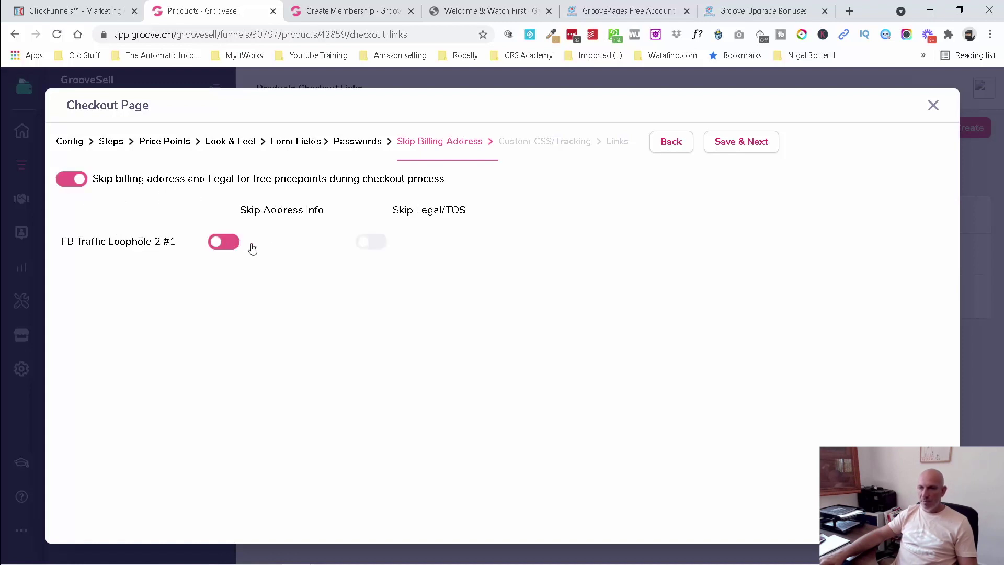
{"action": "left_click", "coordinate": [378, 248]}
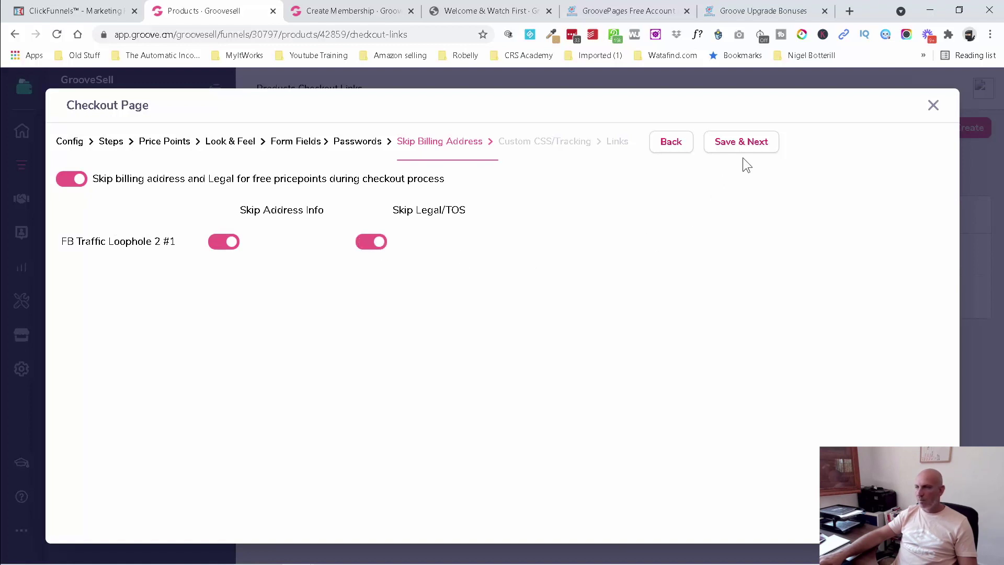
{"action": "left_click", "coordinate": [756, 148]}
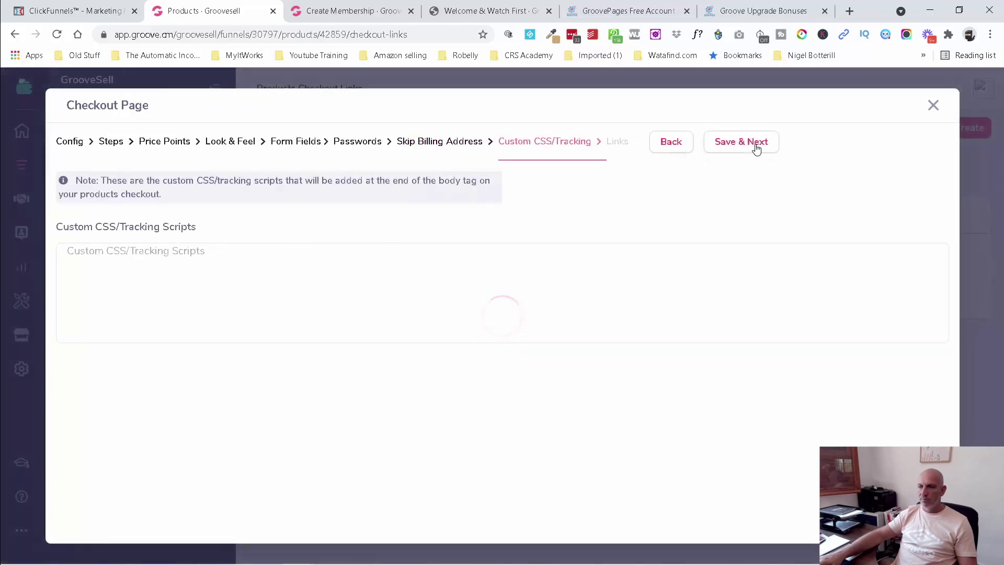
{"action": "left_click", "coordinate": [757, 148]}
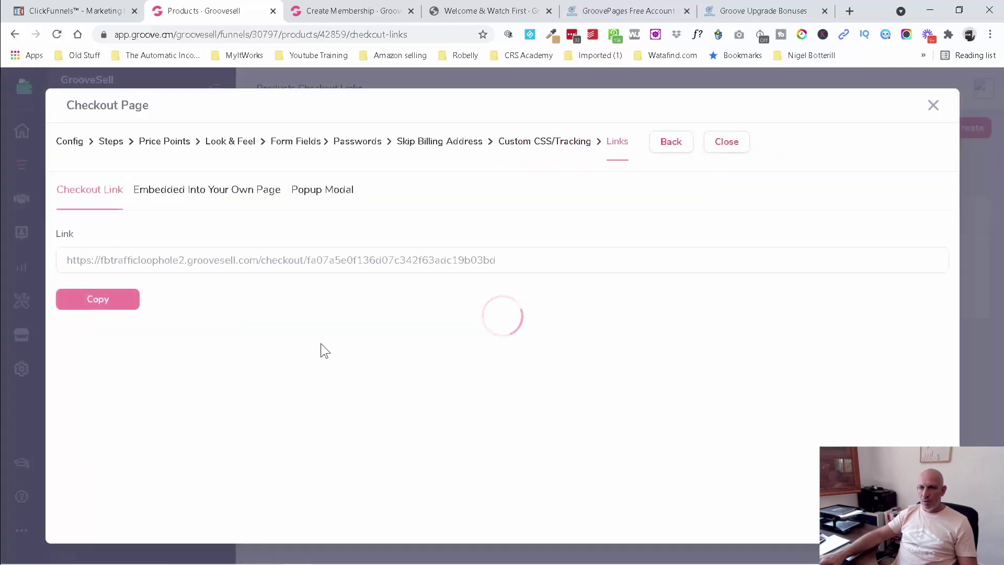
- Open the checkout link in its own tab and copy the Embedded Into Your Own Page code
{"action": "triple_click", "coordinate": [163, 260]}
{"action": "right_click", "coordinate": [163, 260]}
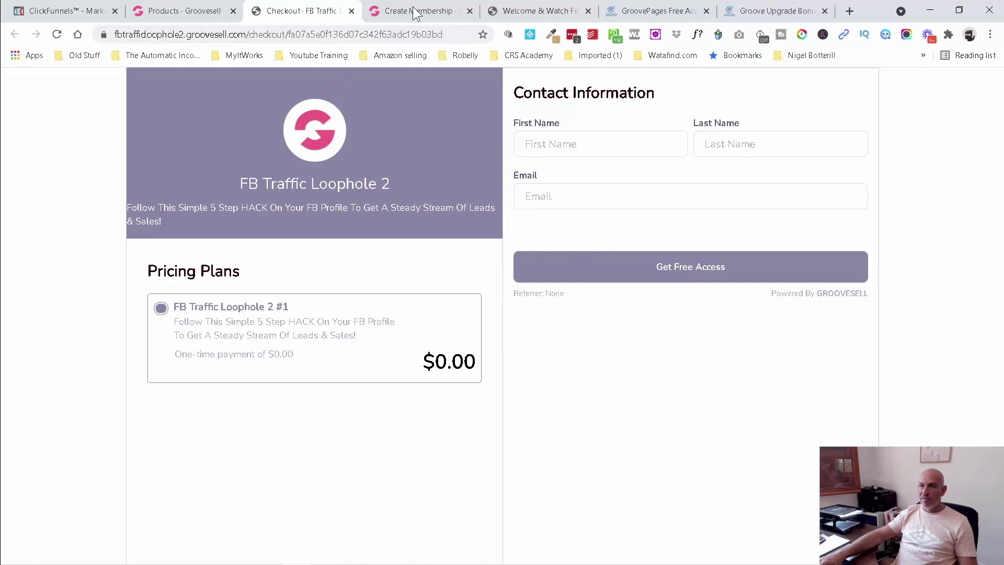
{"action": "left_click", "coordinate": [178, 14]}
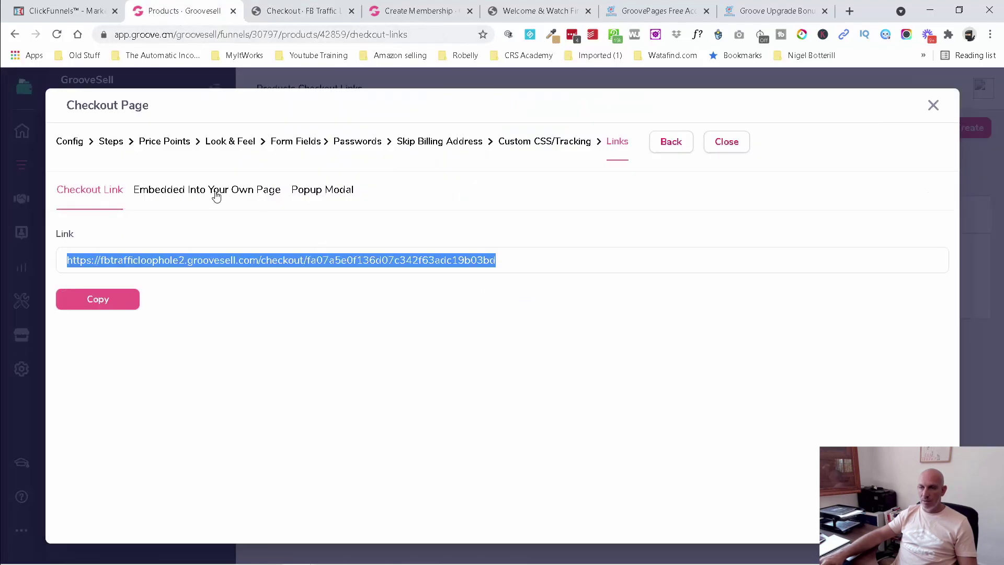
{"action": "left_click", "coordinate": [216, 197]}
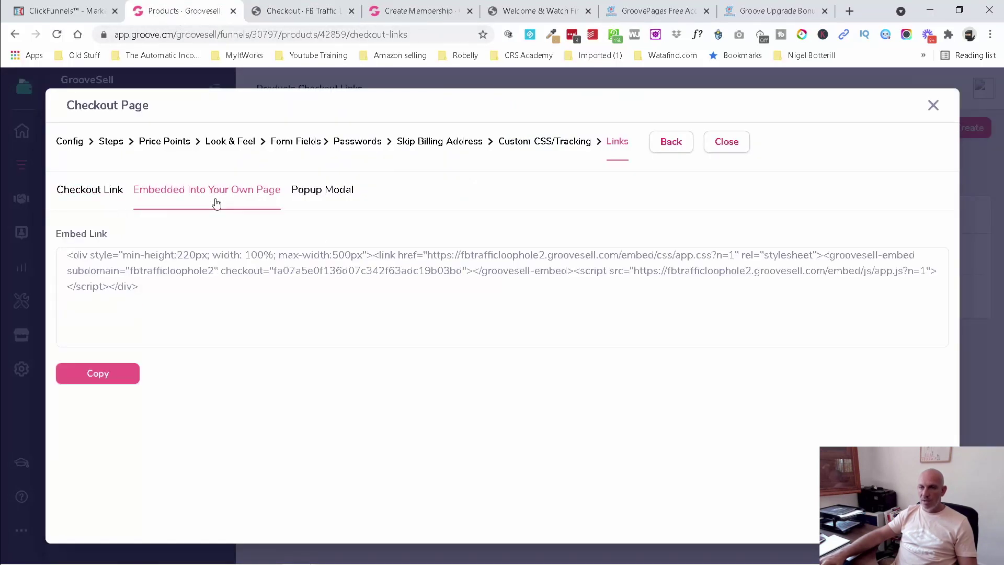
{"action": "left_click", "coordinate": [115, 375]}
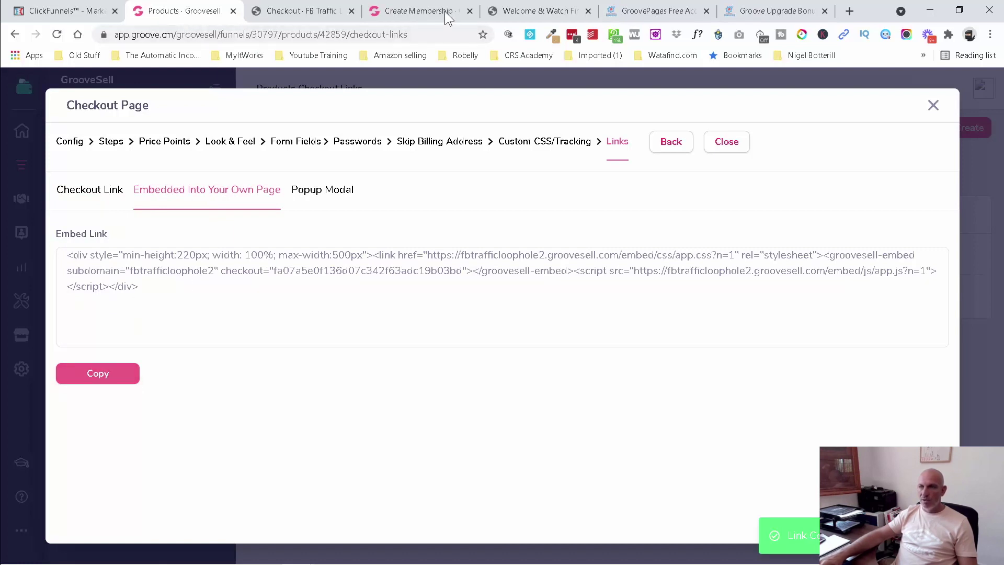
{"action": "left_click", "coordinate": [418, 12]}
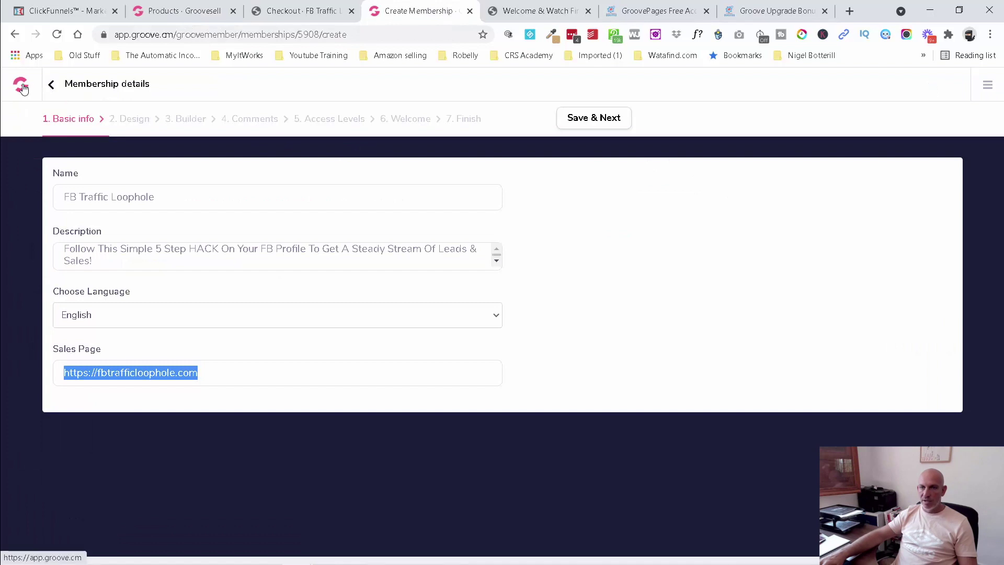
- Leave the unsaved membership page for the Groove dashboard and go to GroovePages
{"action": "left_click", "coordinate": [22, 86]}
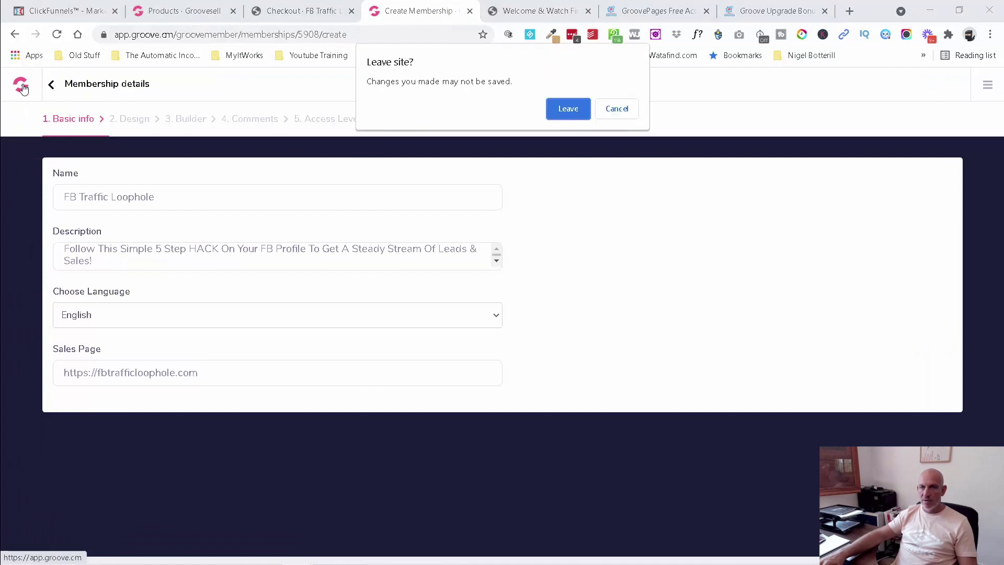
{"action": "left_click", "coordinate": [567, 109]}
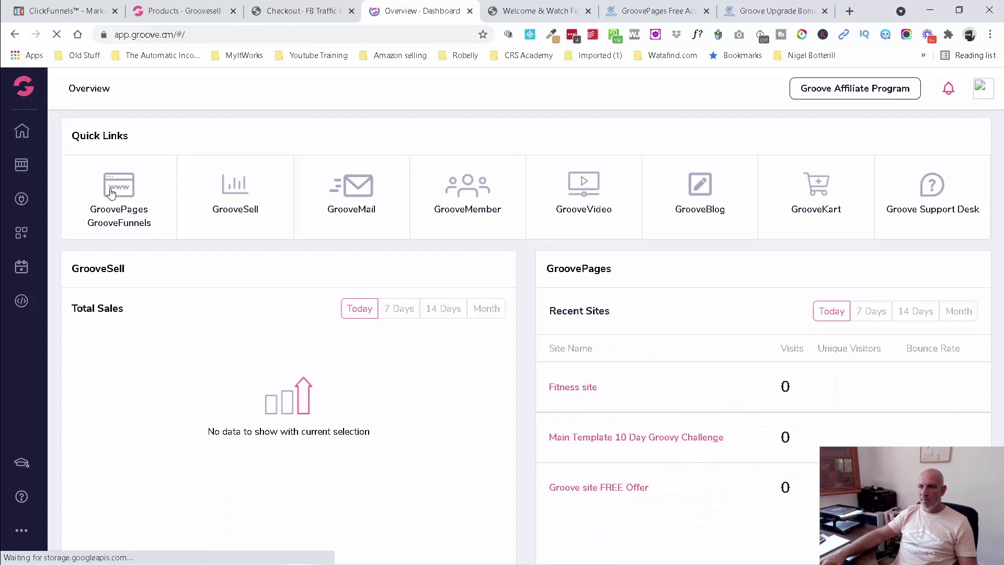
{"action": "left_click", "coordinate": [111, 194]}
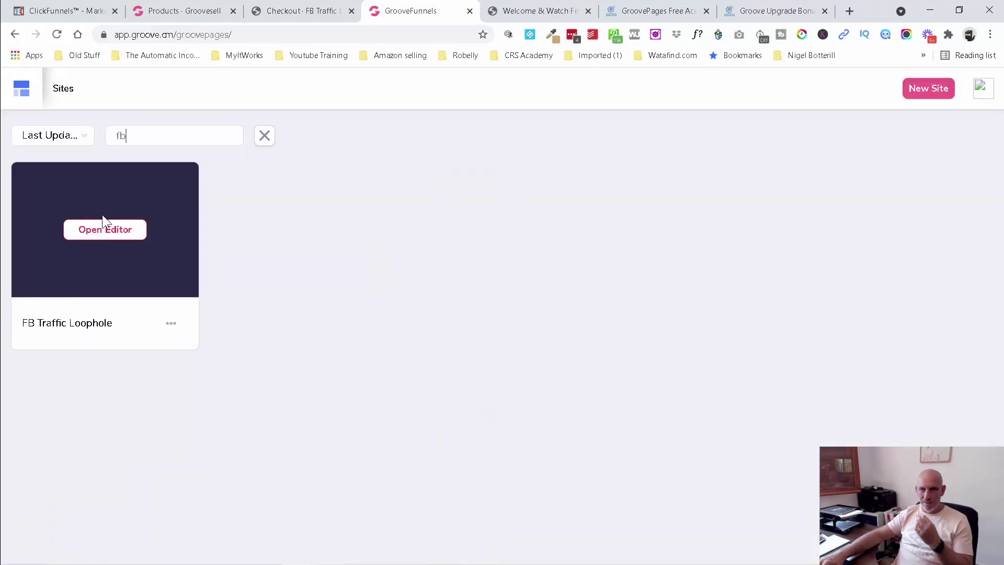
- Open the FB Traffic Loophole site in the editor and open its embed block's source code
{"action": "left_click", "coordinate": [105, 229]}
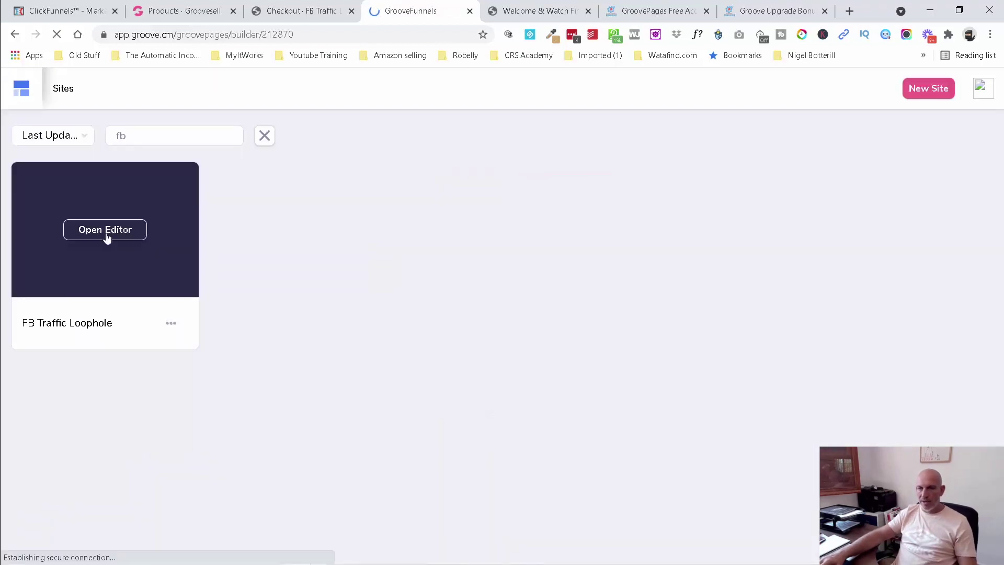
{"action": "scroll", "coordinate": [504, 284], "scroll_direction": "down", "scroll_amount": 5}
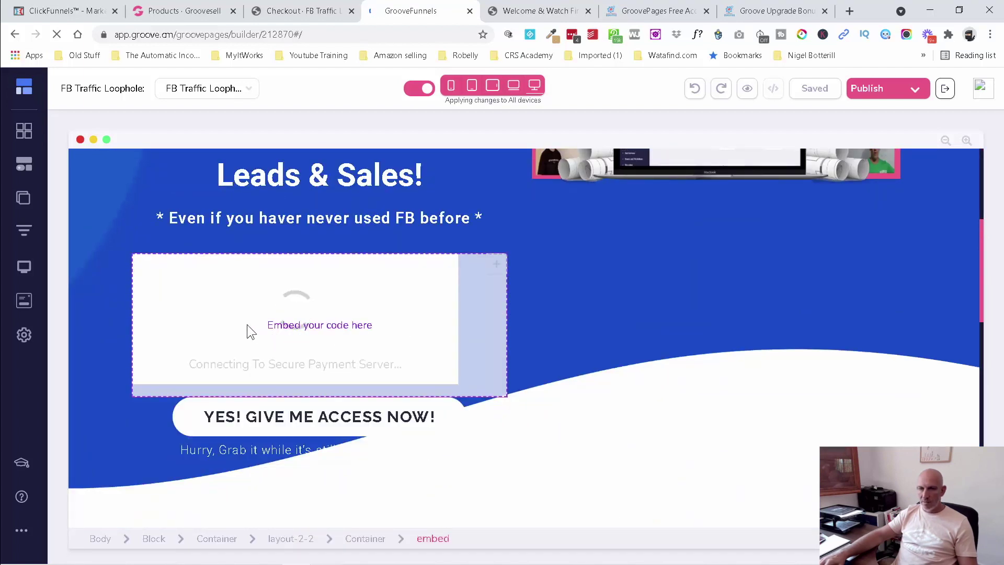
{"action": "left_click", "coordinate": [165, 279]}
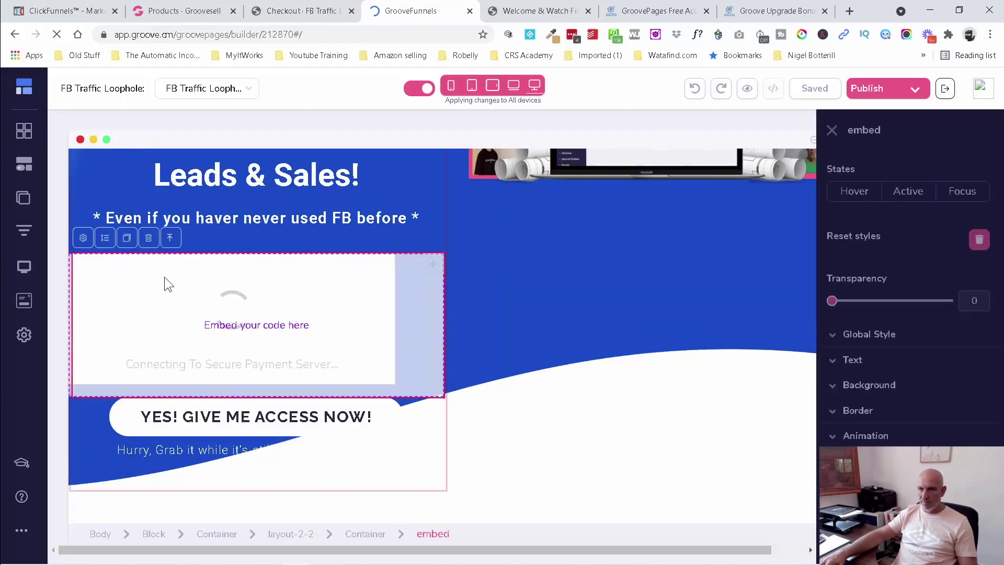
{"action": "left_click", "coordinate": [105, 239]}
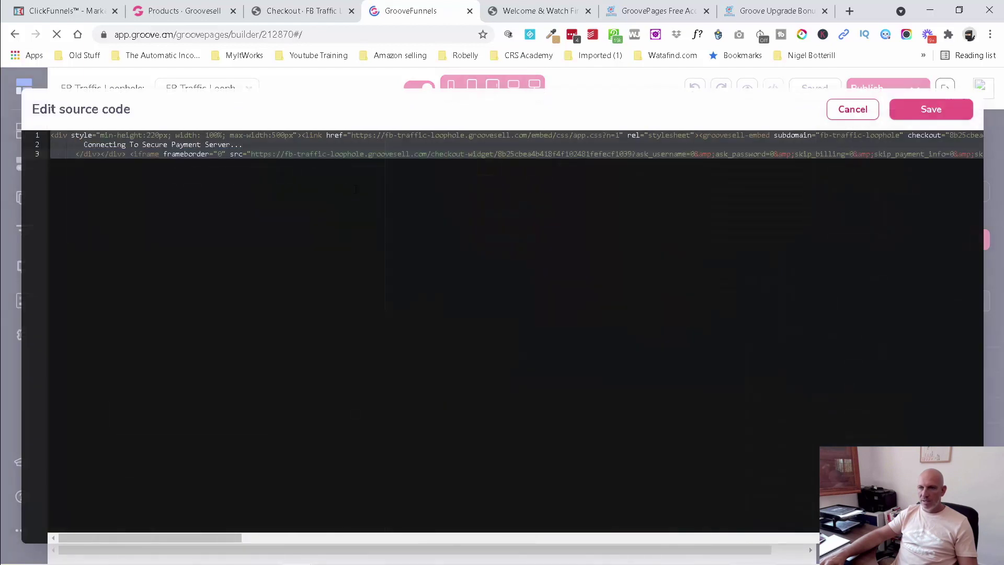
{"action": "left_click", "coordinate": [353, 187]}
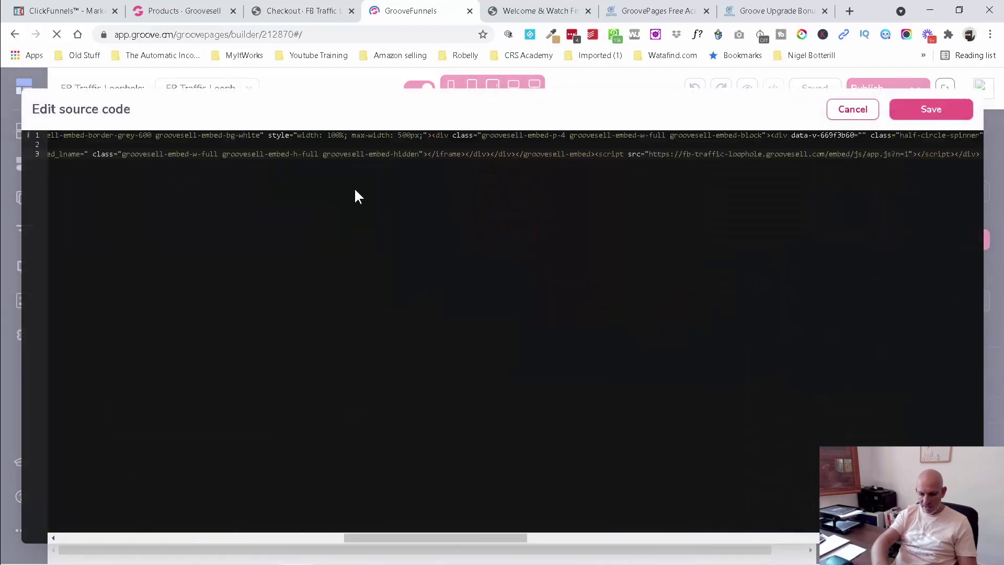
- Replace the embed block's old code with the new fbtrafficloophole2 GrooveSell checkout code and save
{"action": "key", "text": "ctrl+a"}
{"action": "key", "text": "Delete"}
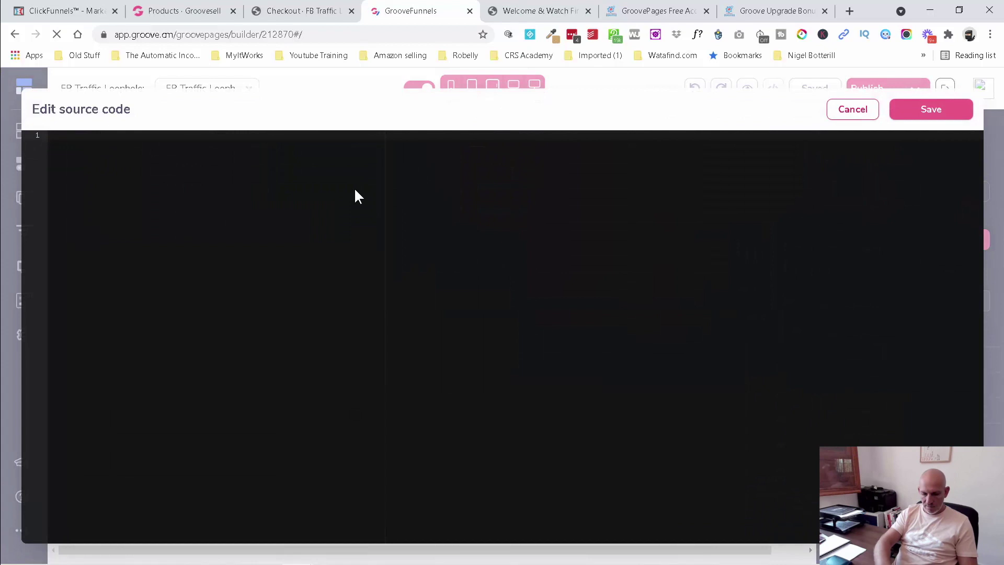
{"action": "key", "text": "ctrl+v"}
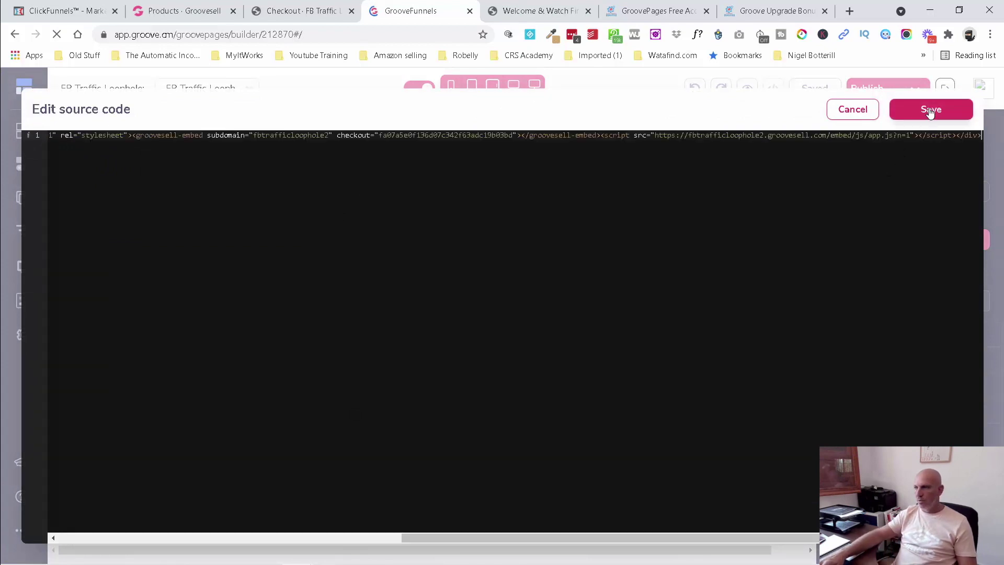
{"action": "left_click", "coordinate": [931, 110]}
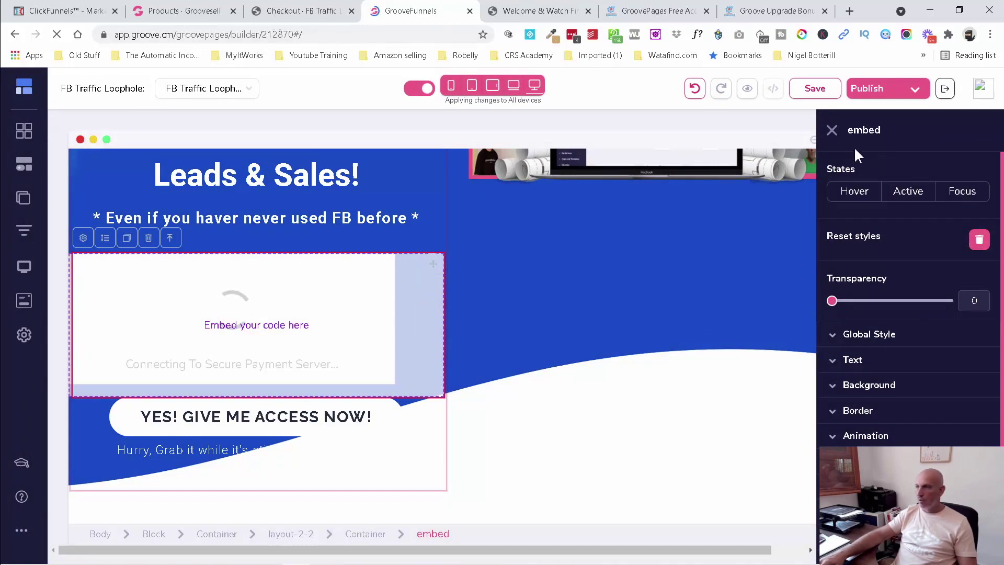
- Publish the current page to the fbtrafficloophole.com domain, then return to GrooveSell
{"action": "left_click", "coordinate": [916, 89]}
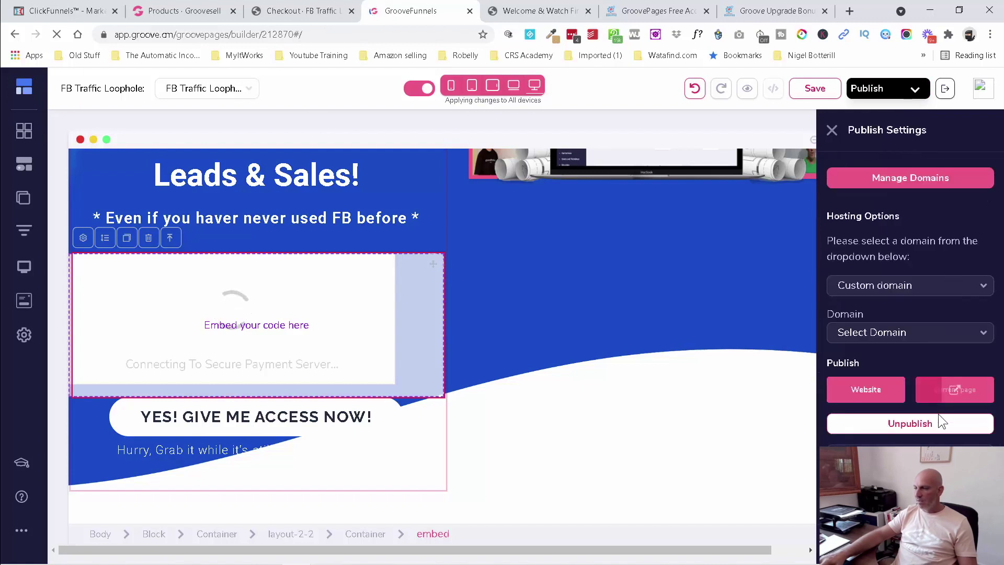
{"action": "left_click", "coordinate": [944, 396]}
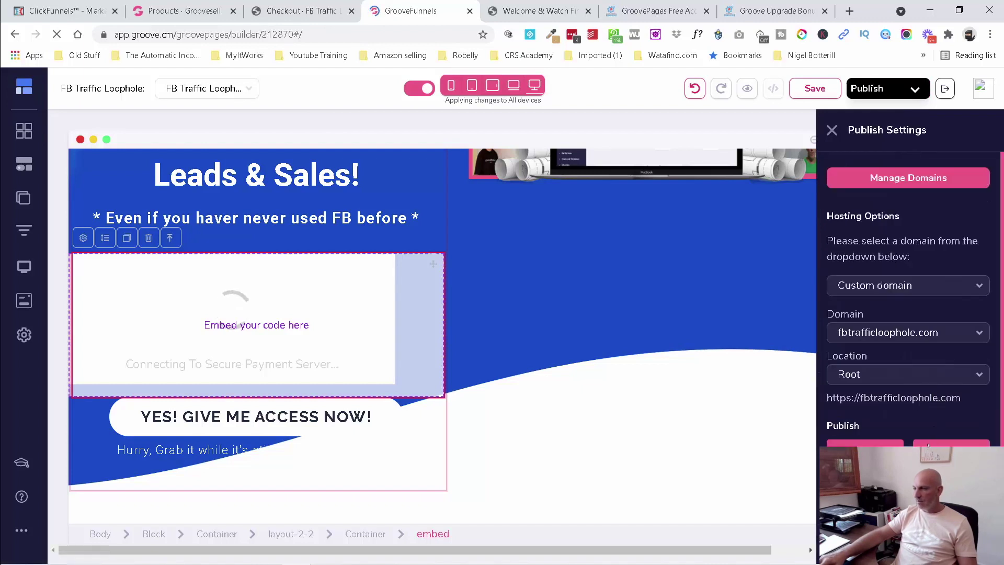
{"action": "left_click", "coordinate": [926, 445]}
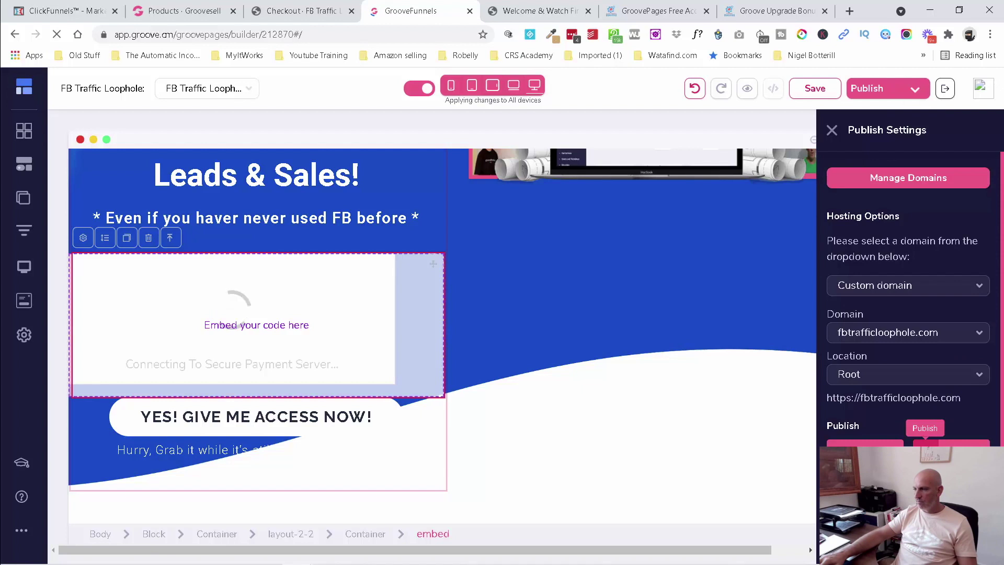
{"action": "left_click", "coordinate": [178, 12]}
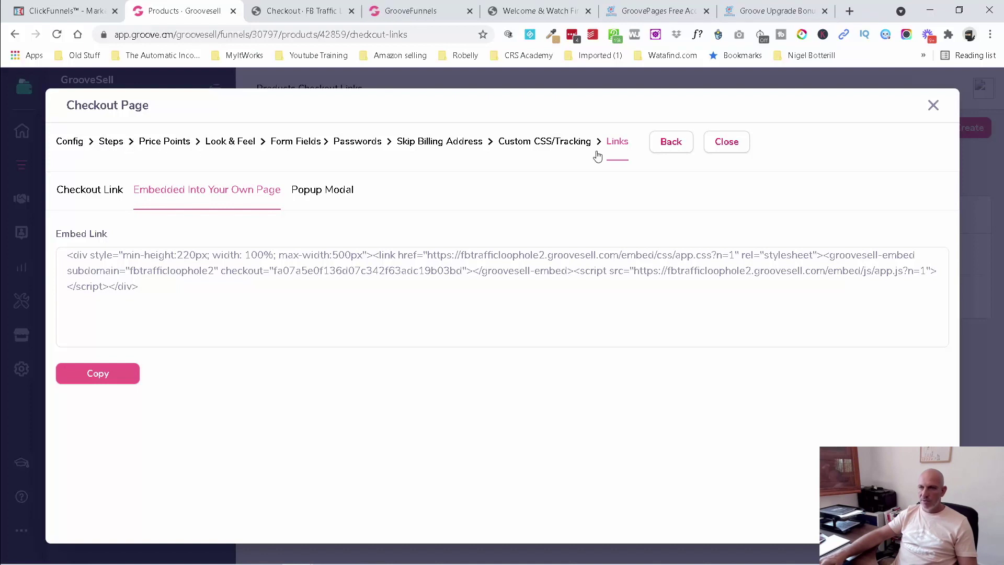
- Step back through the GrooveSell checkout setup to the Look & Feel stage
{"action": "left_click", "coordinate": [668, 147]}
{"action": "left_click", "coordinate": [667, 146]}
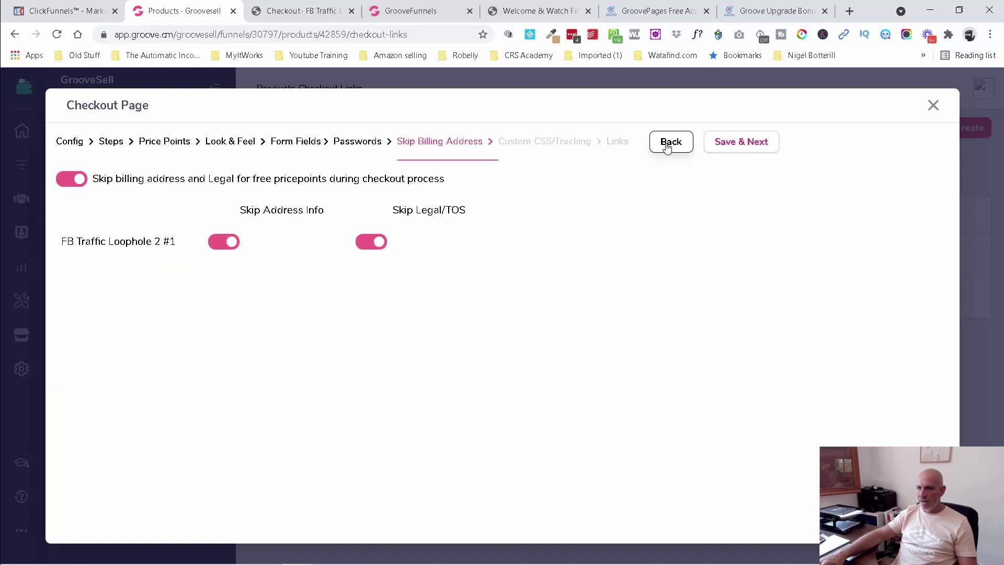
{"action": "left_click", "coordinate": [667, 147]}
{"action": "left_click", "coordinate": [667, 147]}
{"action": "left_click", "coordinate": [668, 147]}
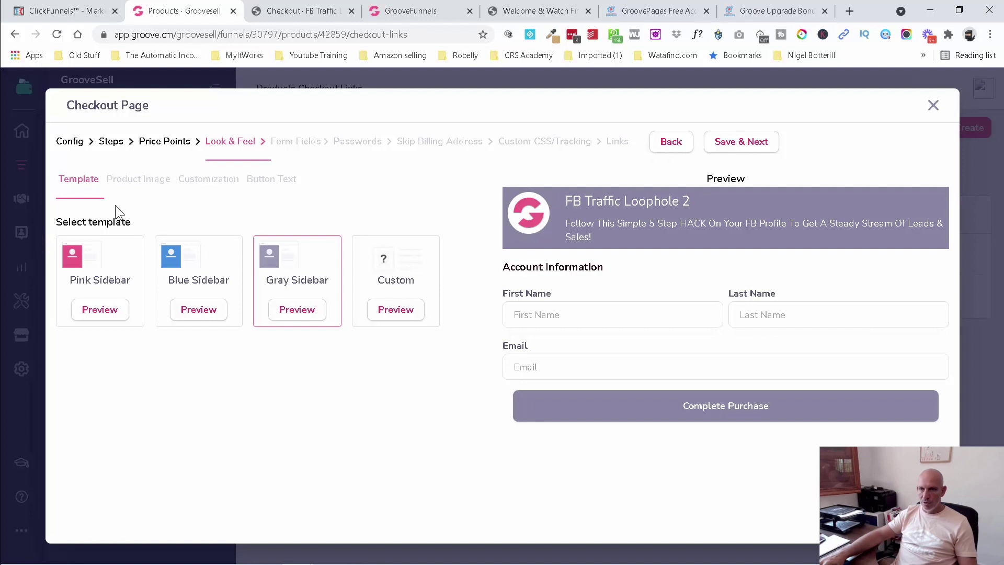
- Turn on Disable Branding Bar under Product Image and return to the Template options
{"action": "left_click", "coordinate": [134, 185]}
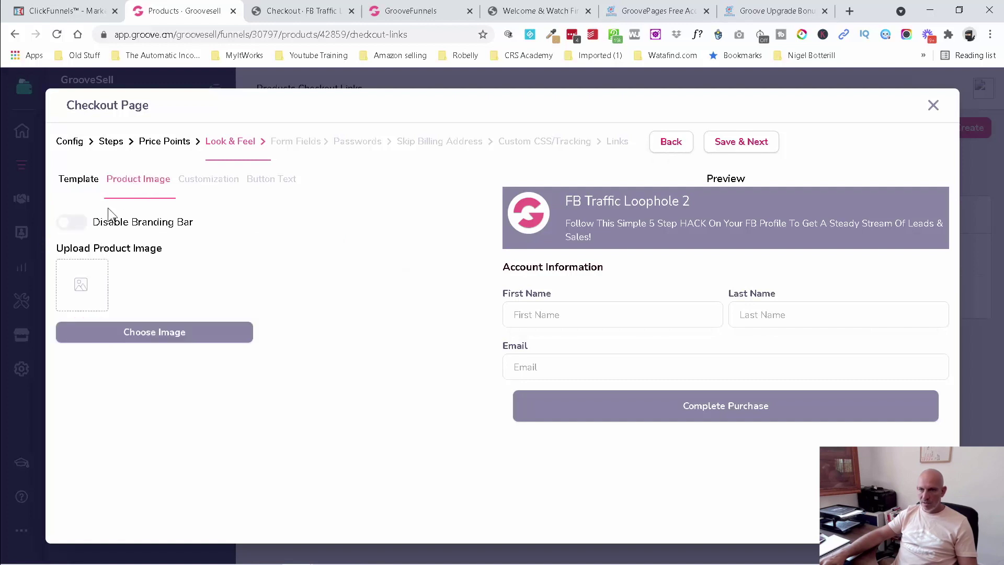
{"action": "left_click", "coordinate": [73, 222]}
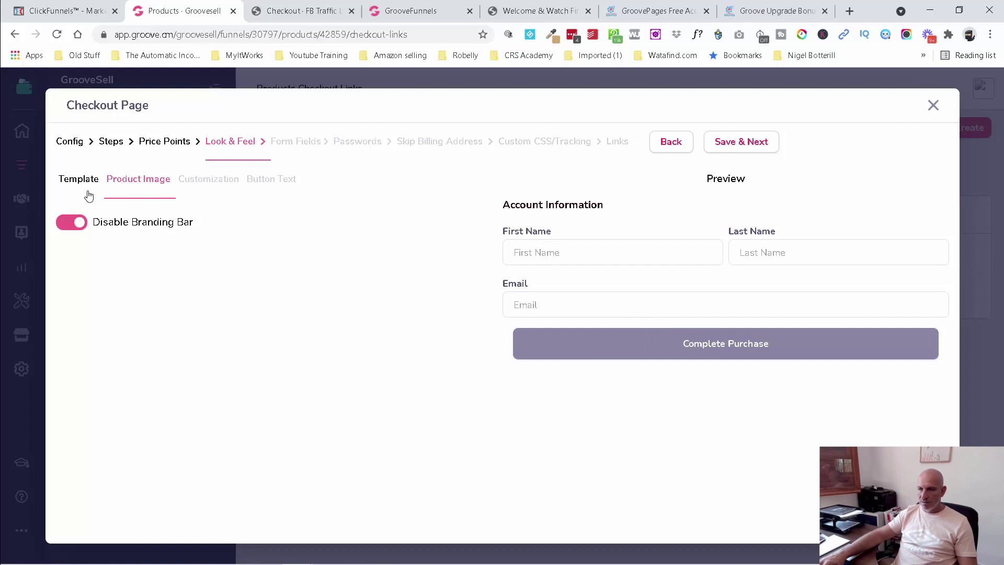
{"action": "left_click", "coordinate": [84, 193]}
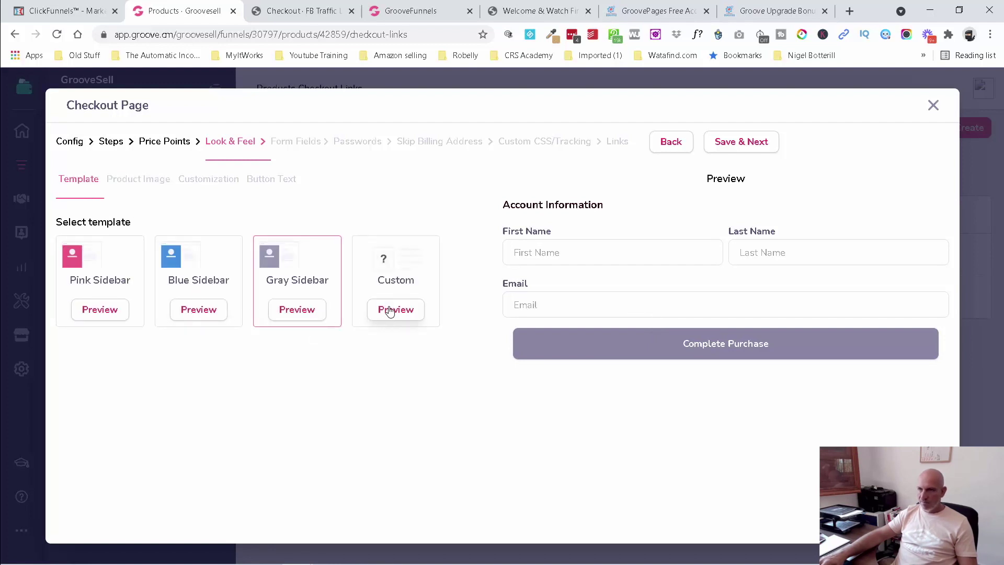
{"action": "left_click", "coordinate": [401, 11]}
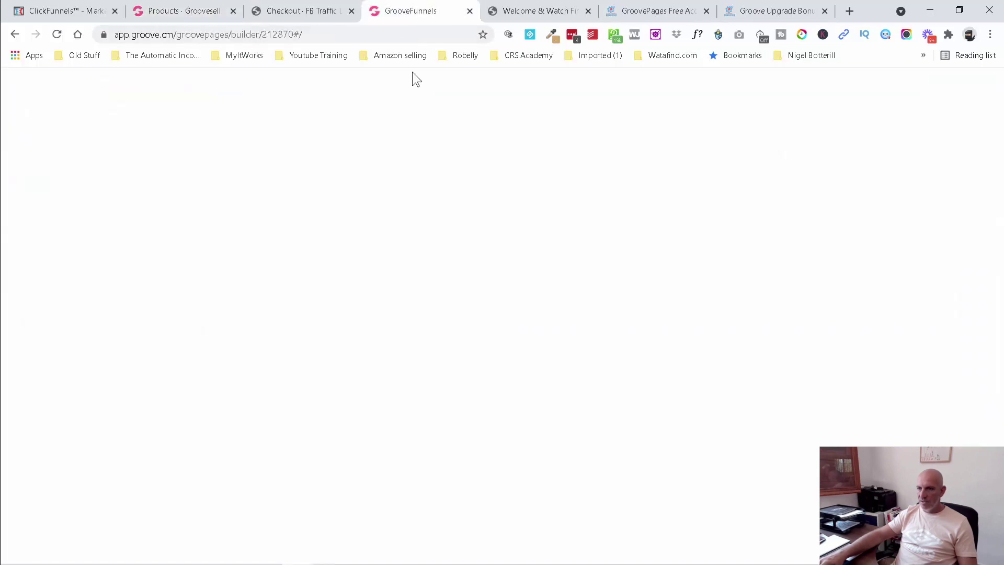
{"action": "scroll", "coordinate": [557, 321], "scroll_direction": "down", "scroll_amount": 3}
{"action": "scroll", "coordinate": [556, 321], "scroll_direction": "up", "scroll_amount": 2}
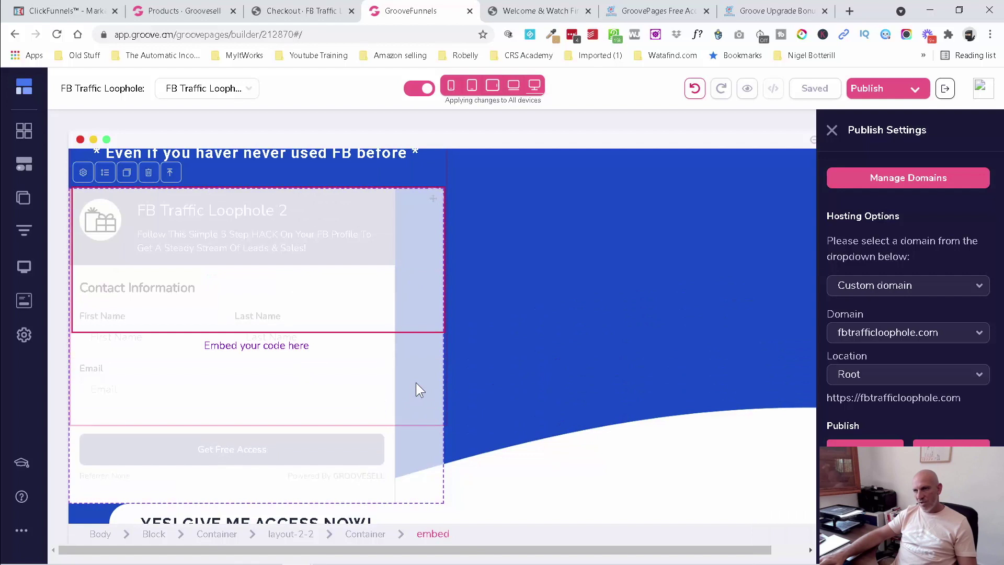
- Save the checkout look-and-feel settings and republish the page to fbtrafficloophole.com
{"action": "left_click", "coordinate": [192, 16]}
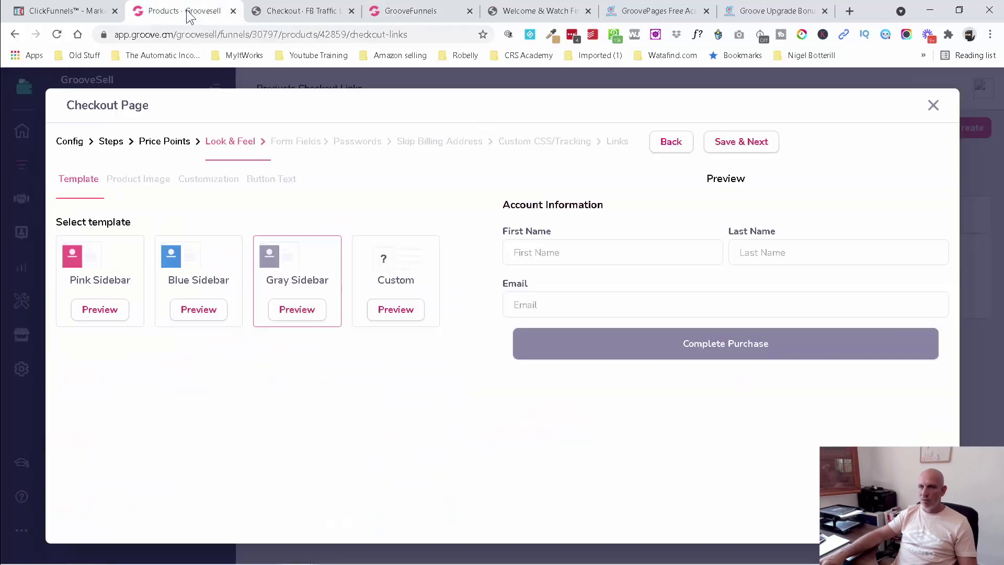
{"action": "left_click", "coordinate": [751, 138]}
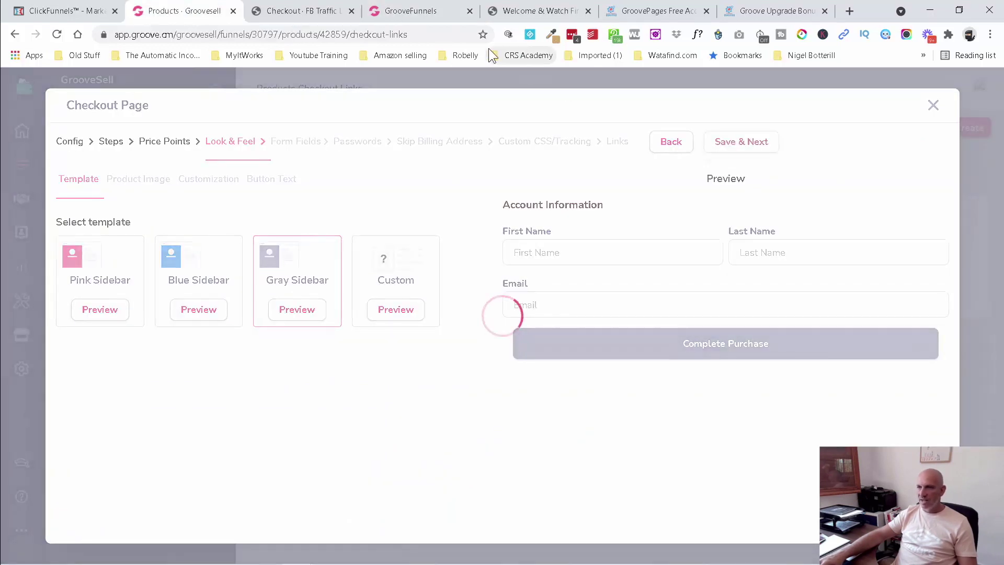
{"action": "left_click", "coordinate": [410, 11]}
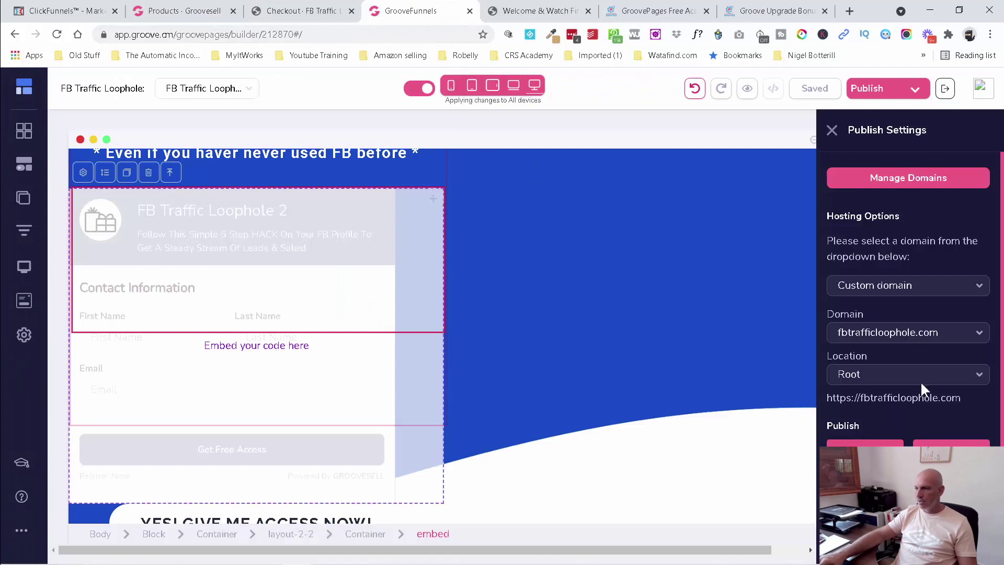
{"action": "left_click", "coordinate": [951, 445]}
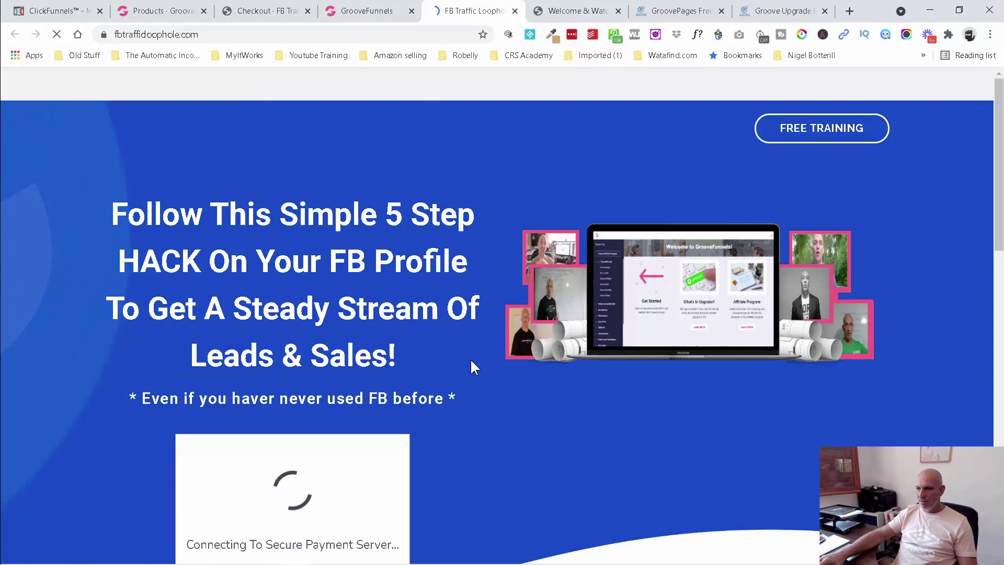
- Scroll the live fbtrafficloophole.com page to the embedded opt-in form
{"action": "scroll", "coordinate": [471, 328], "scroll_direction": "down", "scroll_amount": 2}
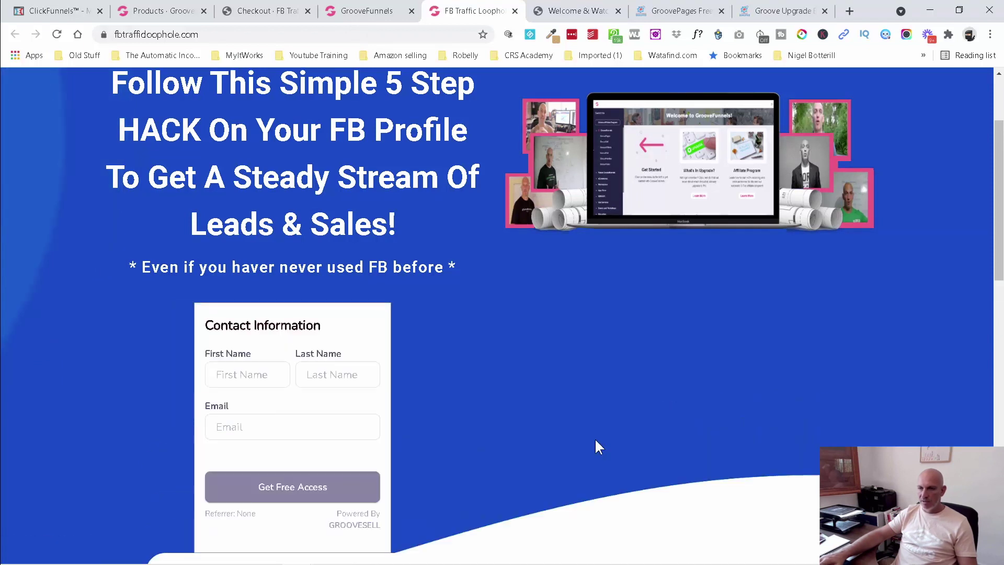
{"action": "scroll", "coordinate": [596, 439], "scroll_direction": "down", "scroll_amount": 3}
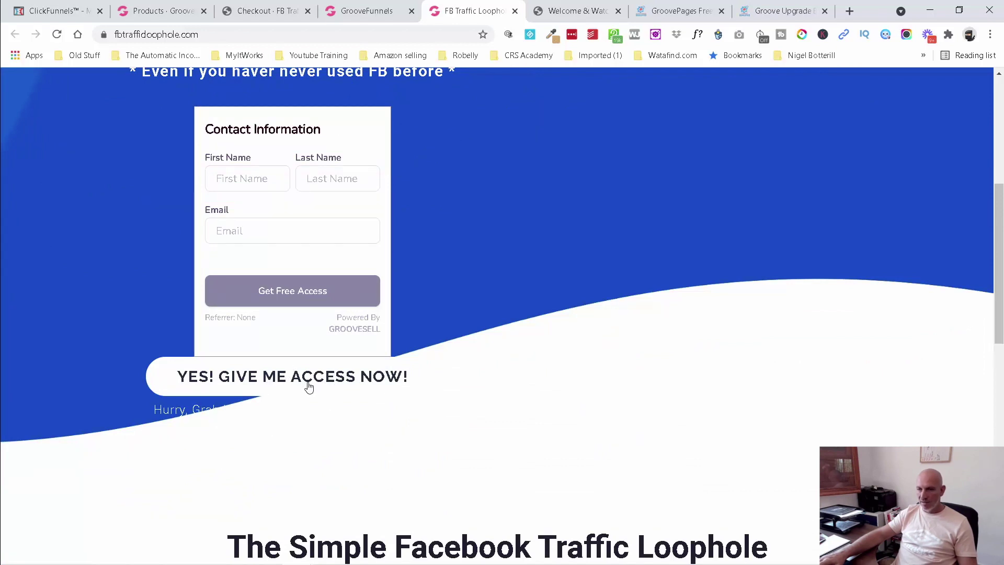
{"action": "scroll", "coordinate": [431, 403], "scroll_direction": "up", "scroll_amount": 1}
{"action": "scroll", "coordinate": [430, 394], "scroll_direction": "up", "scroll_amount": 1}
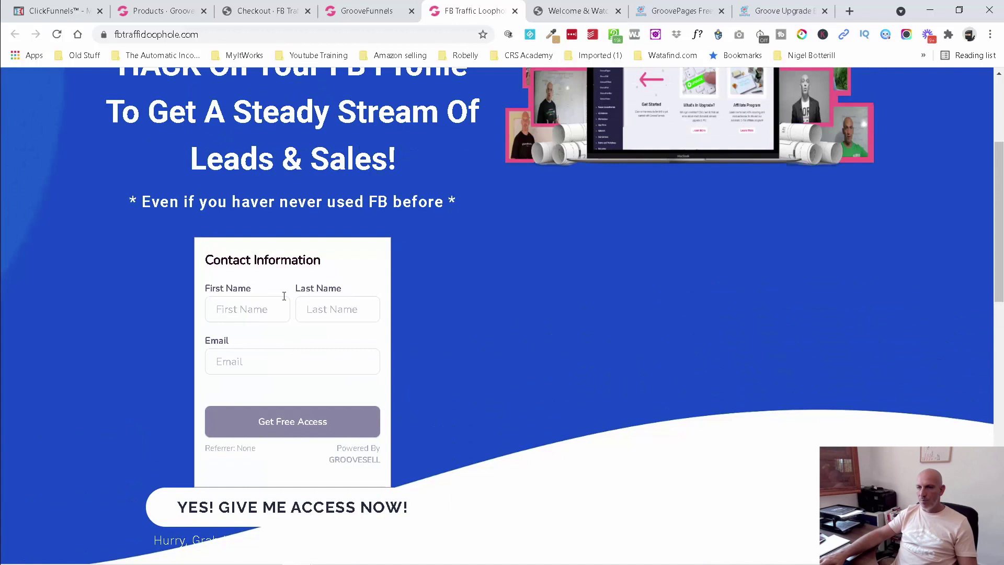
{"action": "scroll", "coordinate": [475, 372], "scroll_direction": "down", "scroll_amount": 3}
{"action": "scroll", "coordinate": [476, 372], "scroll_direction": "down", "scroll_amount": 9}
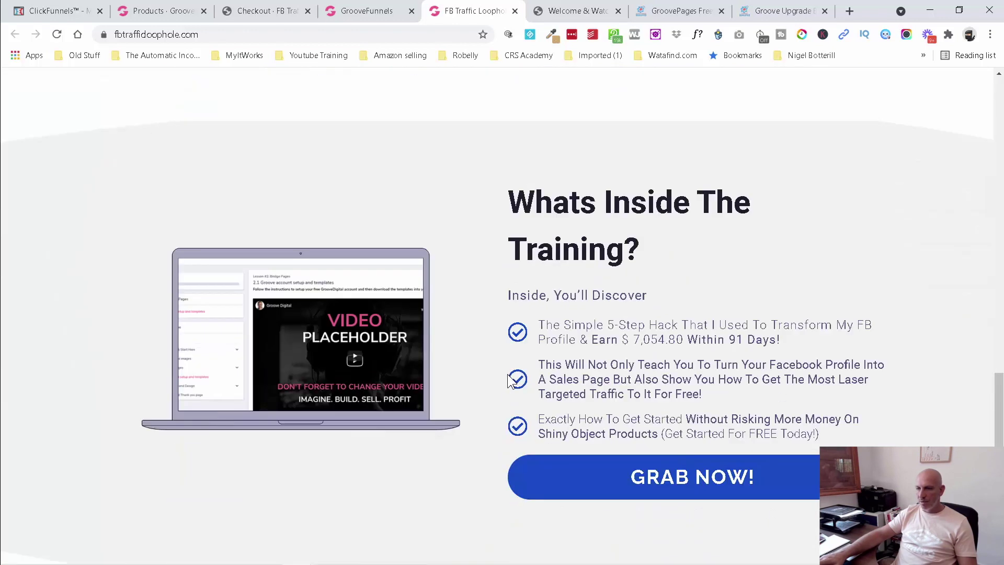
{"action": "scroll", "coordinate": [506, 377], "scroll_direction": "up", "scroll_amount": 1}
{"action": "scroll", "coordinate": [492, 397], "scroll_direction": "up", "scroll_amount": 12}
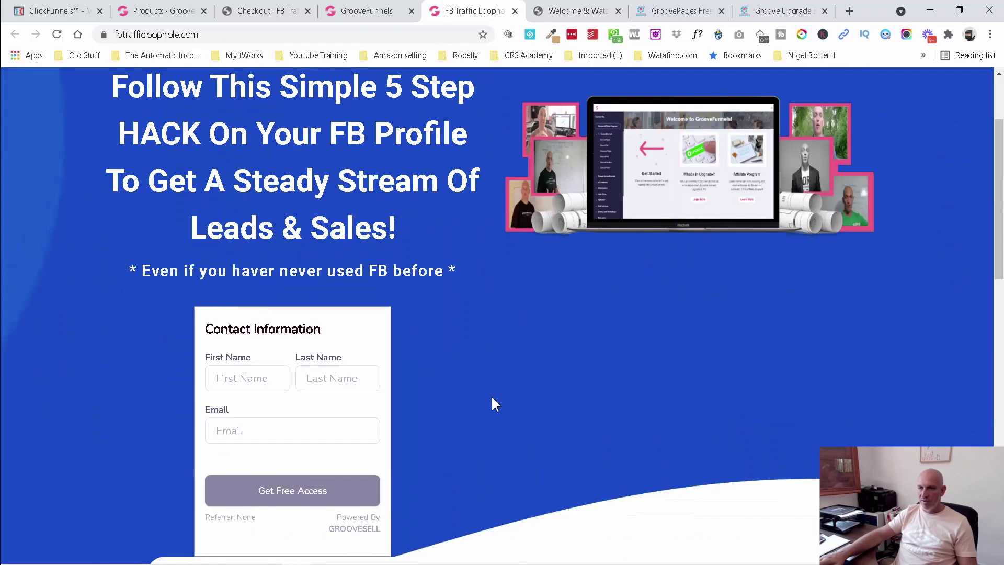
{"action": "scroll", "coordinate": [388, 343], "scroll_direction": "down", "scroll_amount": 2}
- Fill the form's first name, last name and email from a saved autofill contact
{"action": "left_click", "coordinate": [236, 253]}
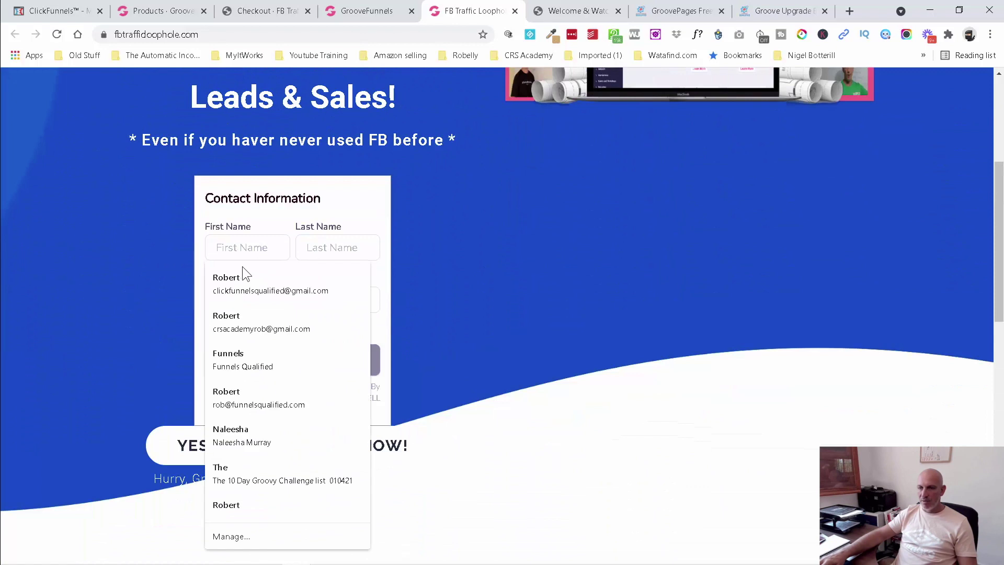
{"action": "left_click", "coordinate": [242, 269]}
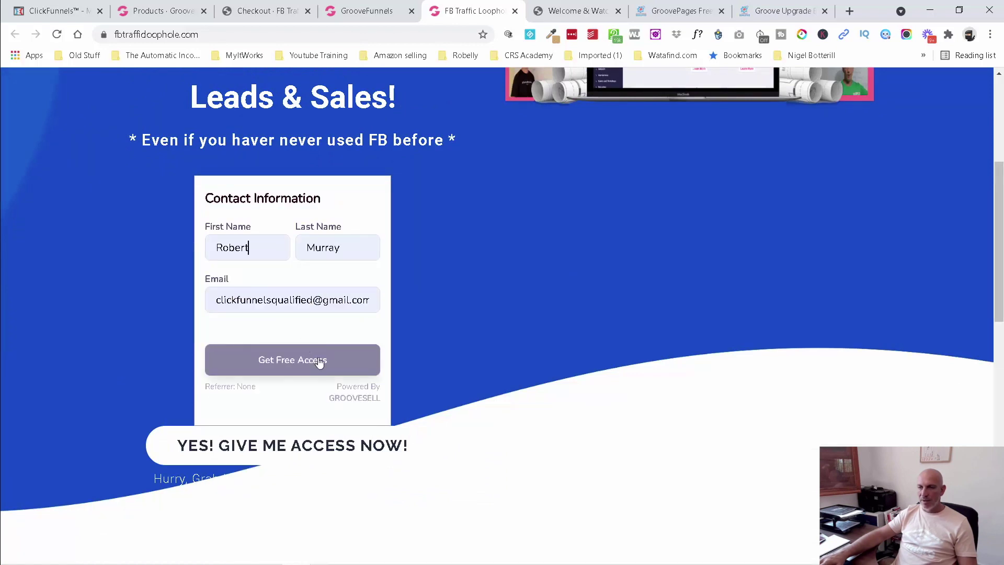
{"action": "scroll", "coordinate": [498, 311], "scroll_direction": "up", "scroll_amount": 5}
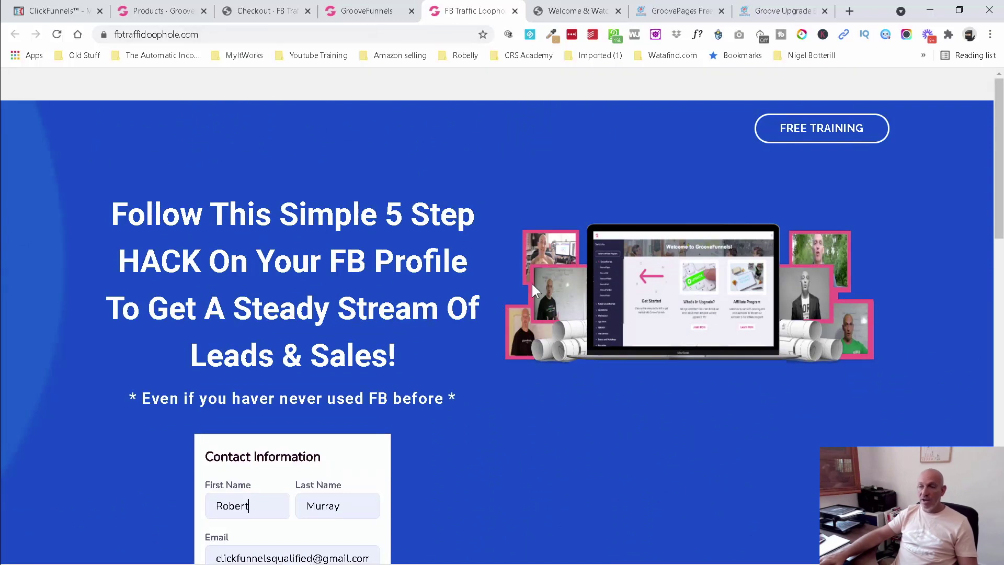
{"action": "scroll", "coordinate": [531, 284], "scroll_direction": "down", "scroll_amount": 3}
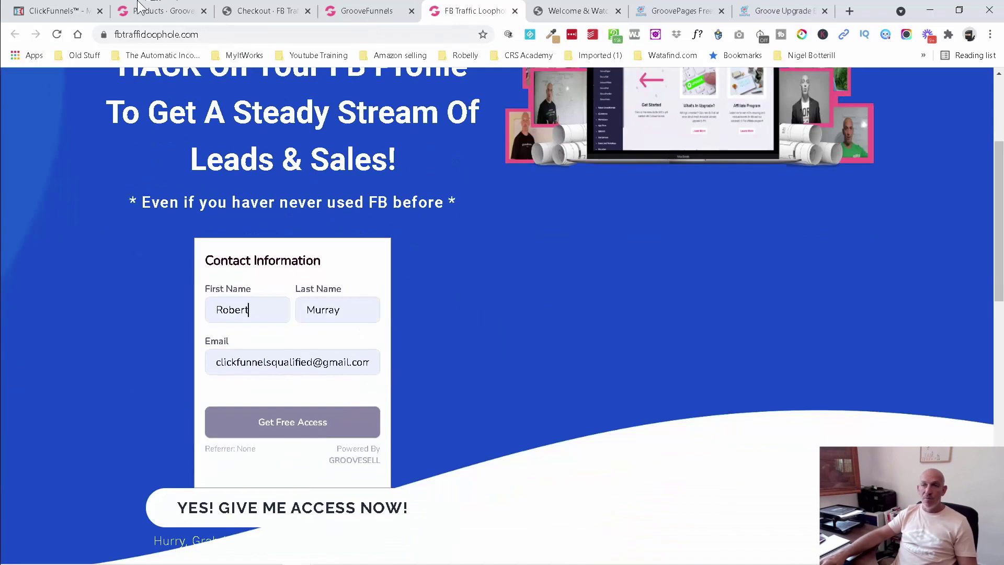
{"action": "left_click", "coordinate": [165, 12]}
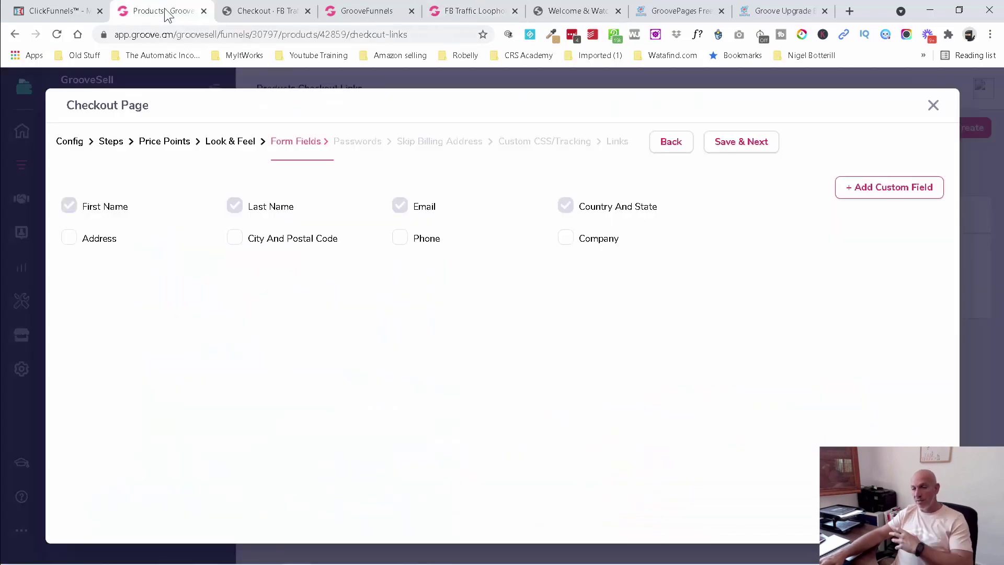
- Close the Checkout Page dialog to show the Products Checkout Links list
{"action": "left_click", "coordinate": [933, 105]}
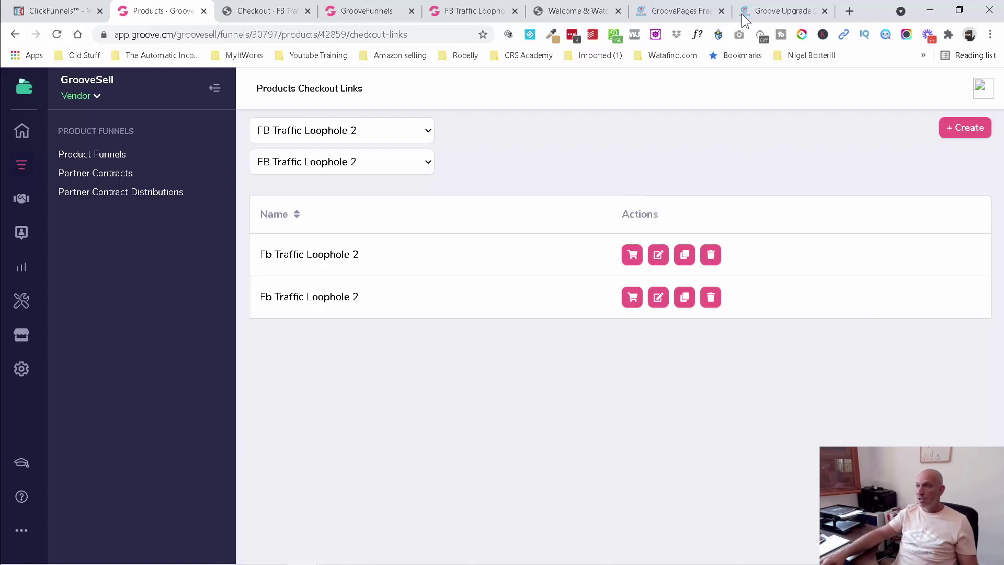
- Open the july.10daygroovychallenge.com/reserve page, then view the GrooveFunnels $6,290 bonuses page
{"action": "left_click", "coordinate": [674, 11]}
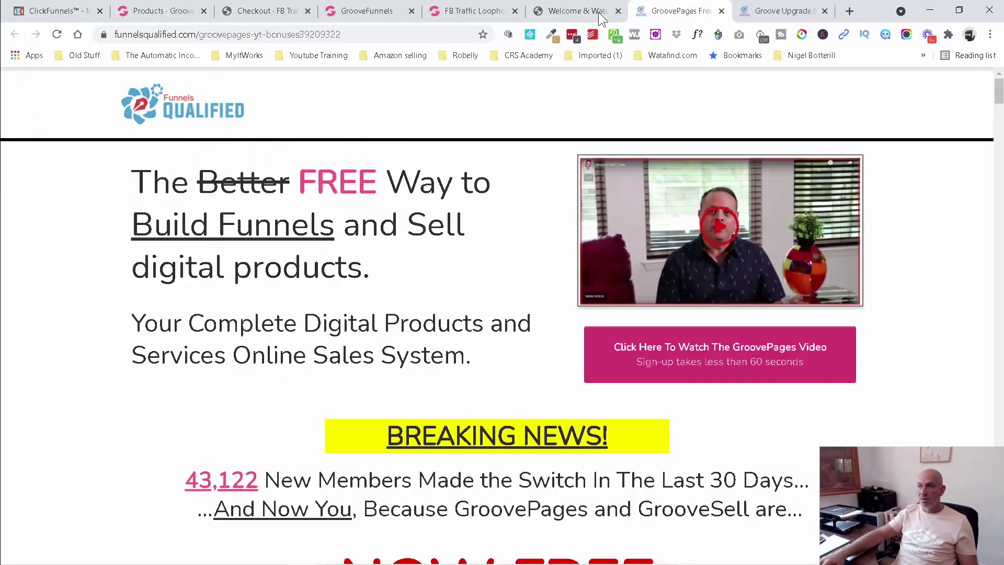
{"action": "left_click", "coordinate": [578, 12]}
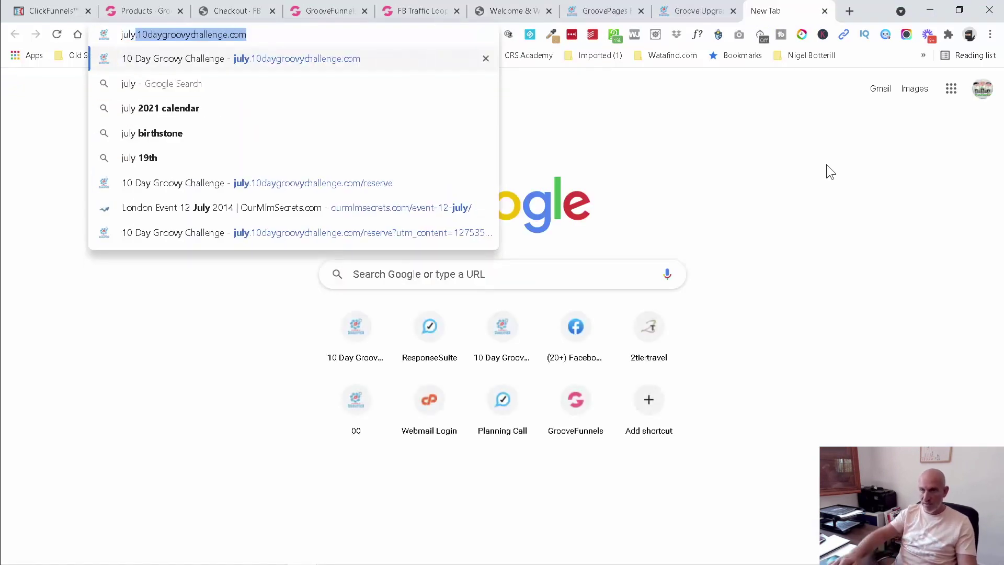
{"action": "left_click", "coordinate": [422, 181]}
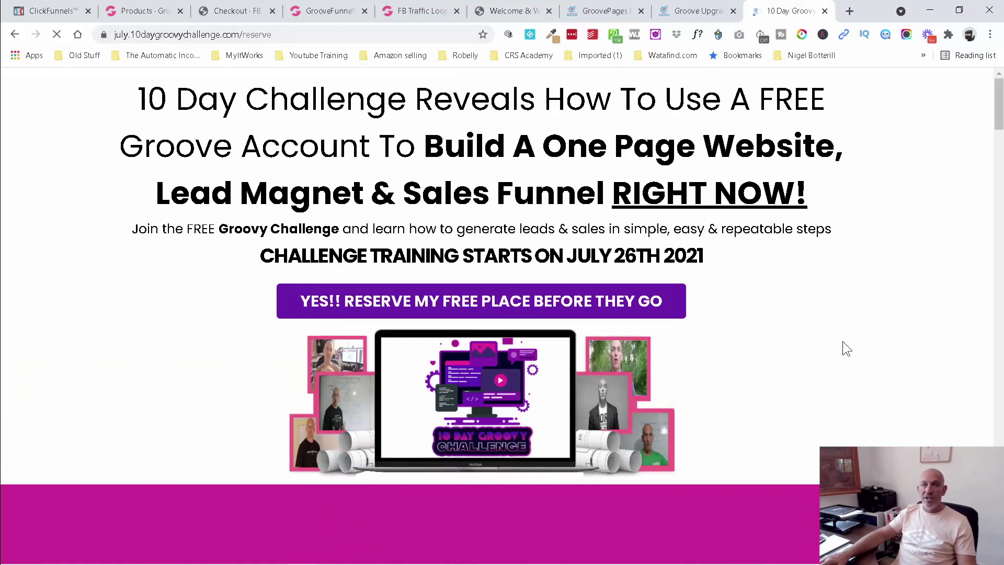
{"action": "scroll", "coordinate": [843, 341], "scroll_direction": "down", "scroll_amount": 15}
{"action": "scroll", "coordinate": [843, 342], "scroll_direction": "down", "scroll_amount": 9}
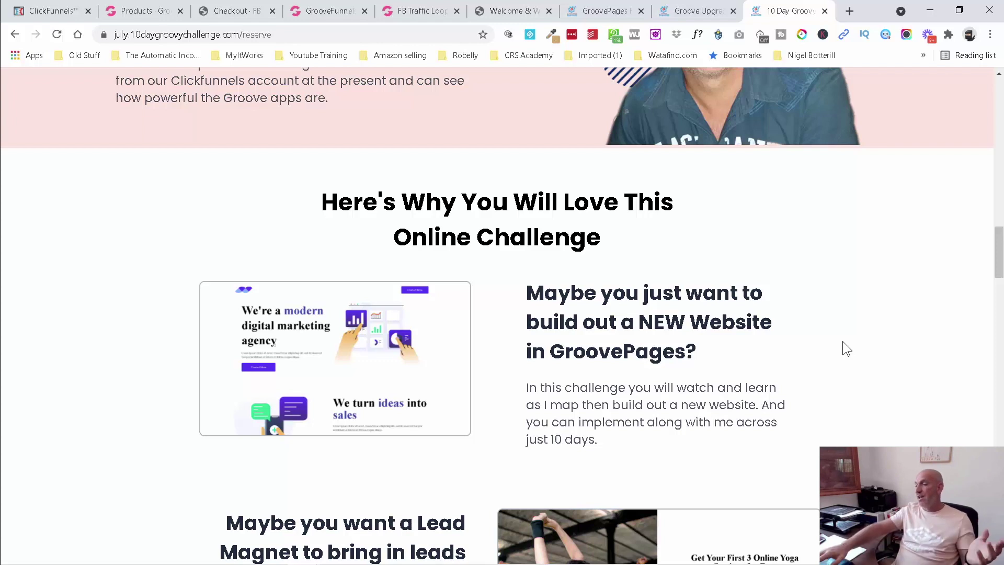
{"action": "left_click", "coordinate": [690, 14]}
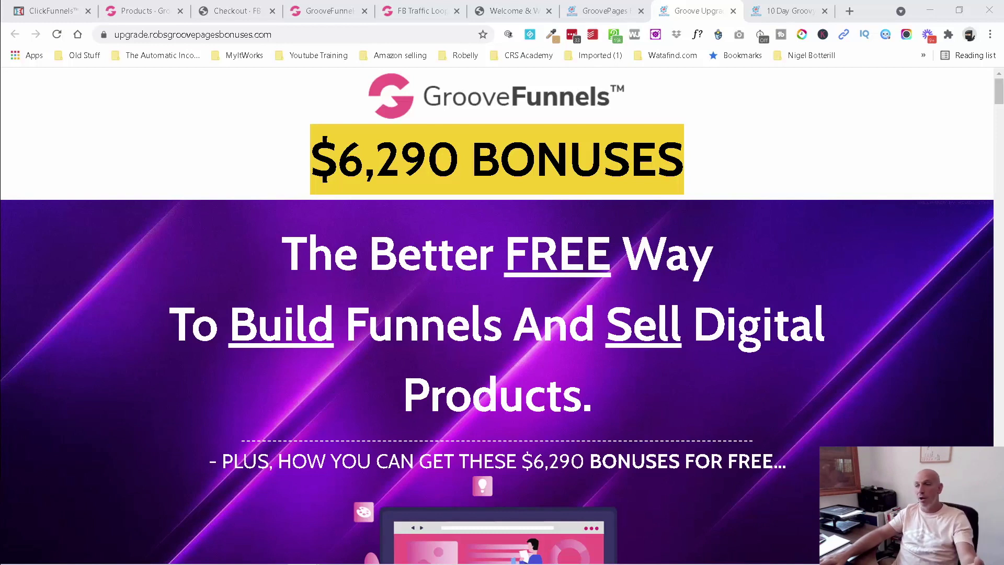
{"action": "scroll", "coordinate": [839, 227], "scroll_direction": "down", "scroll_amount": 3}
{"action": "scroll", "coordinate": [839, 228], "scroll_direction": "down", "scroll_amount": 9}
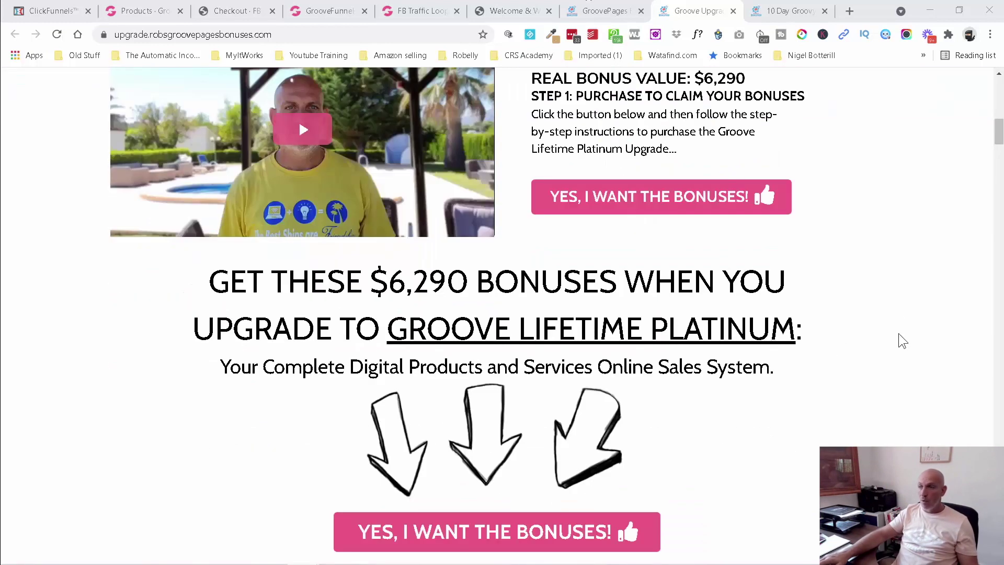
{"action": "scroll", "coordinate": [898, 334], "scroll_direction": "up", "scroll_amount": 1}
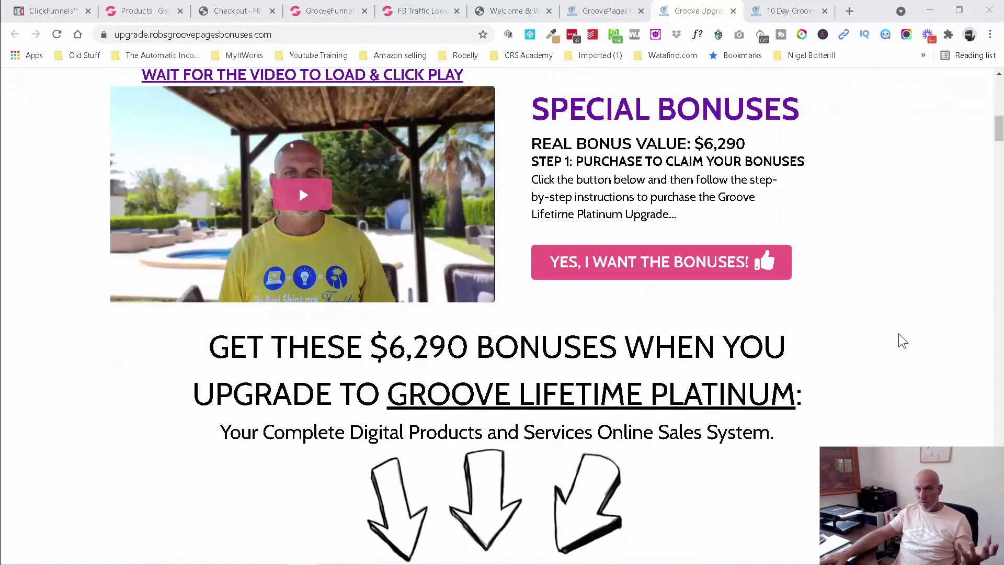
{"action": "scroll", "coordinate": [689, 246], "scroll_direction": "up", "scroll_amount": 6}
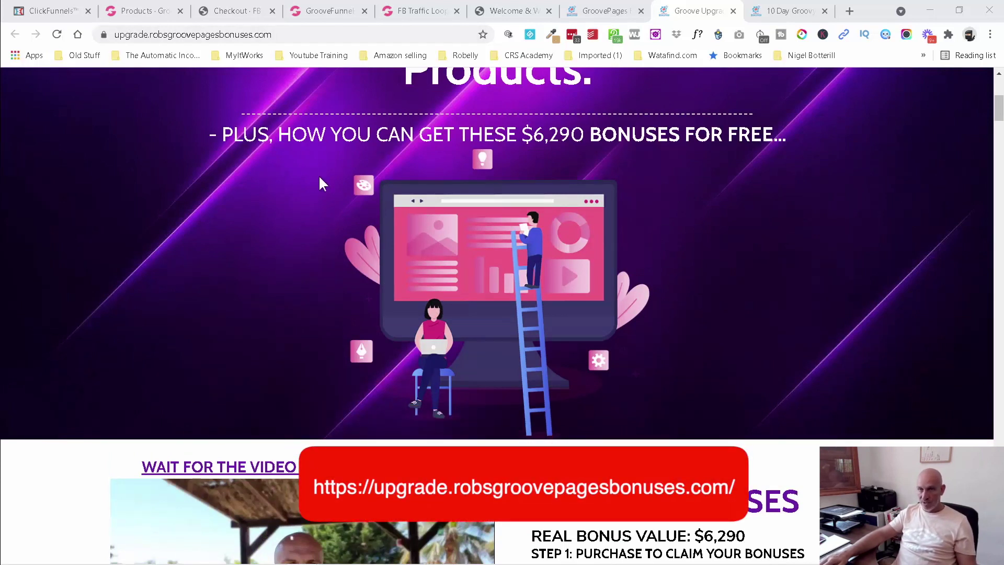
{"action": "scroll", "coordinate": [320, 178], "scroll_direction": "up", "scroll_amount": 6}
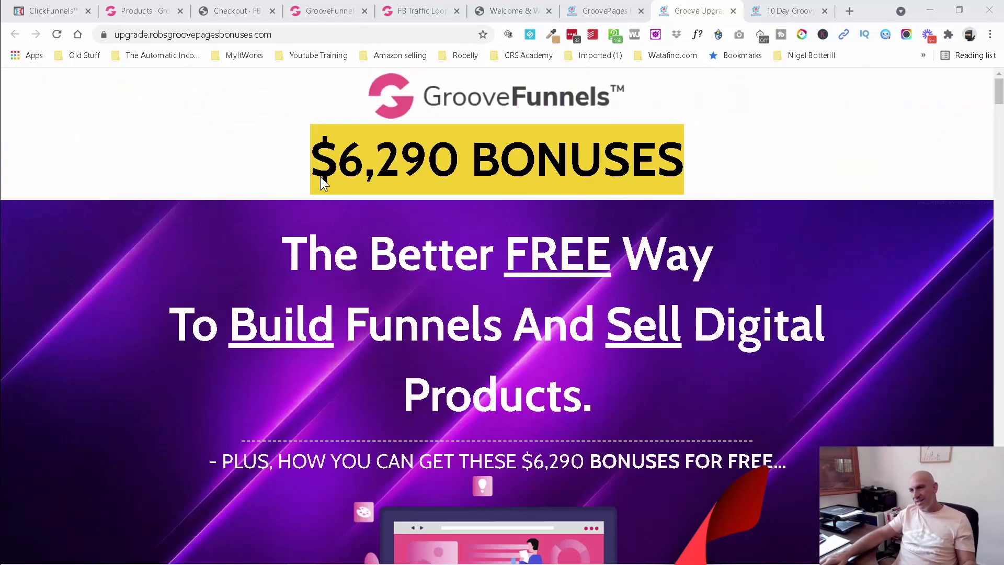